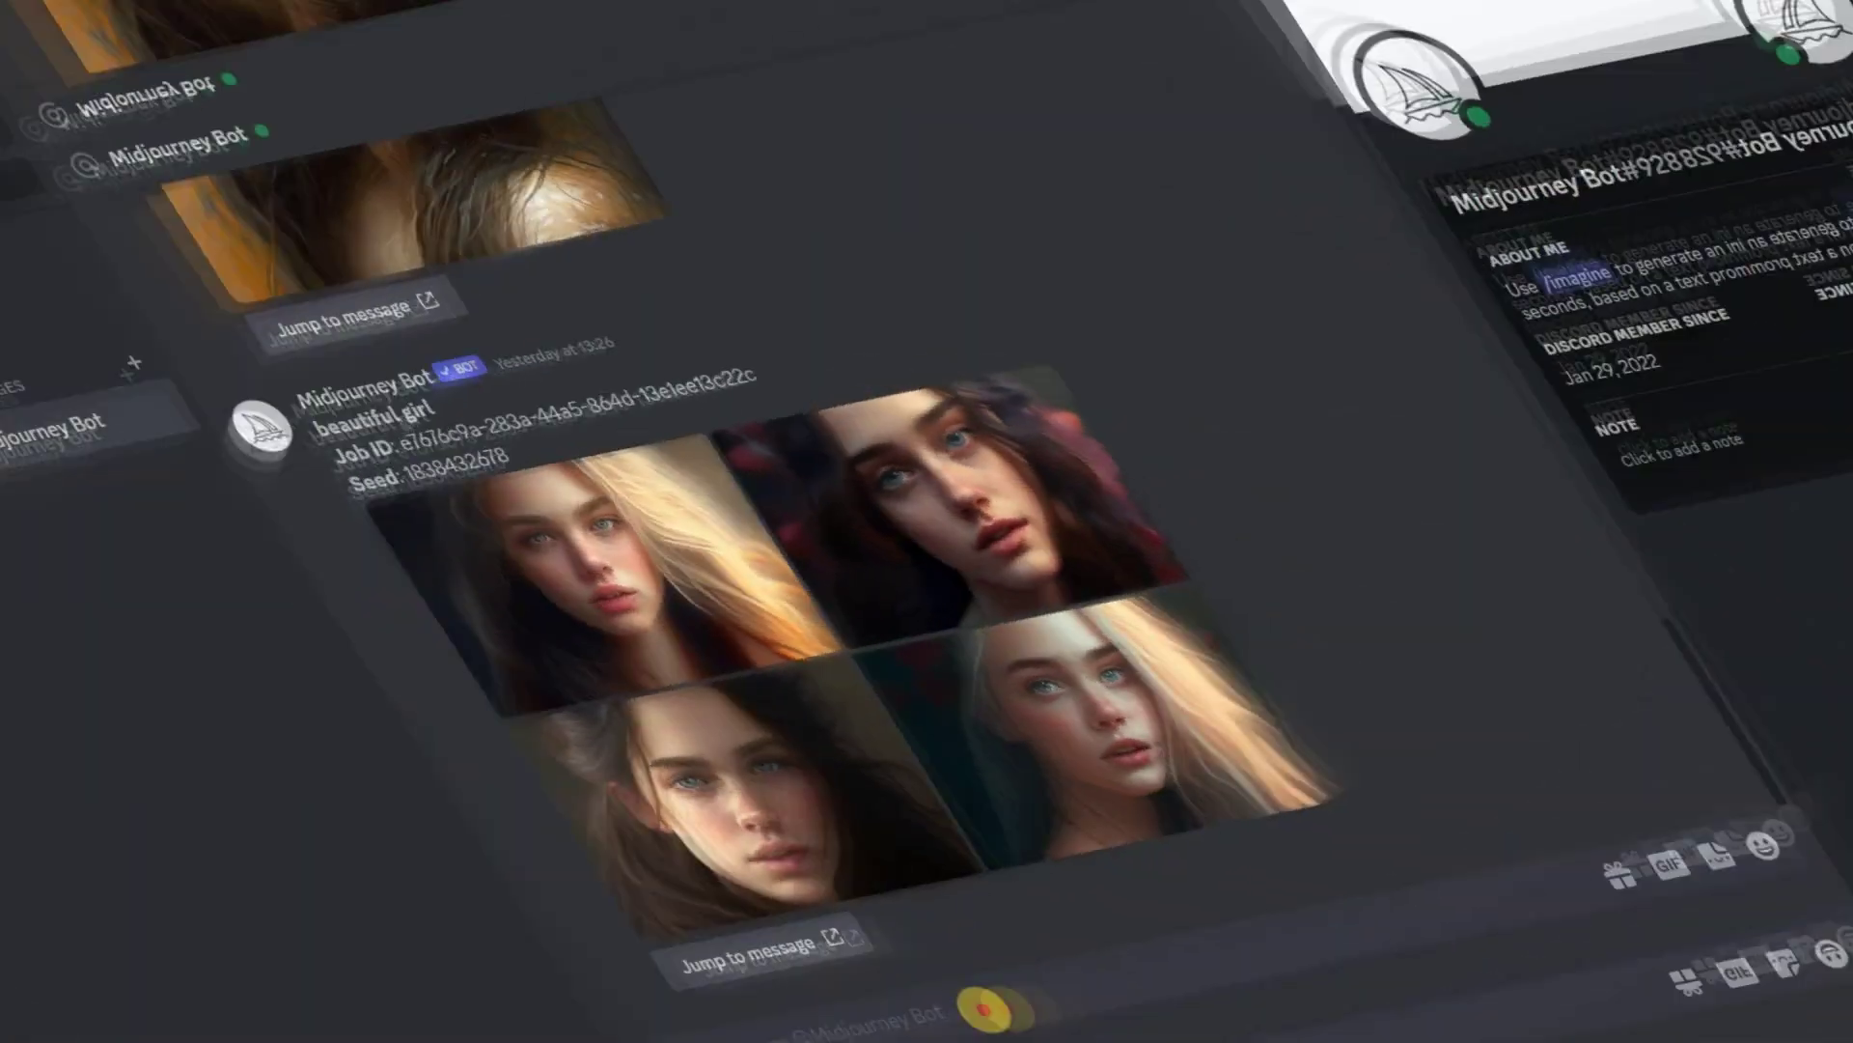
- Type /pre in the Midjourney Bot DM to list the available /prefer commands
type("/pre")
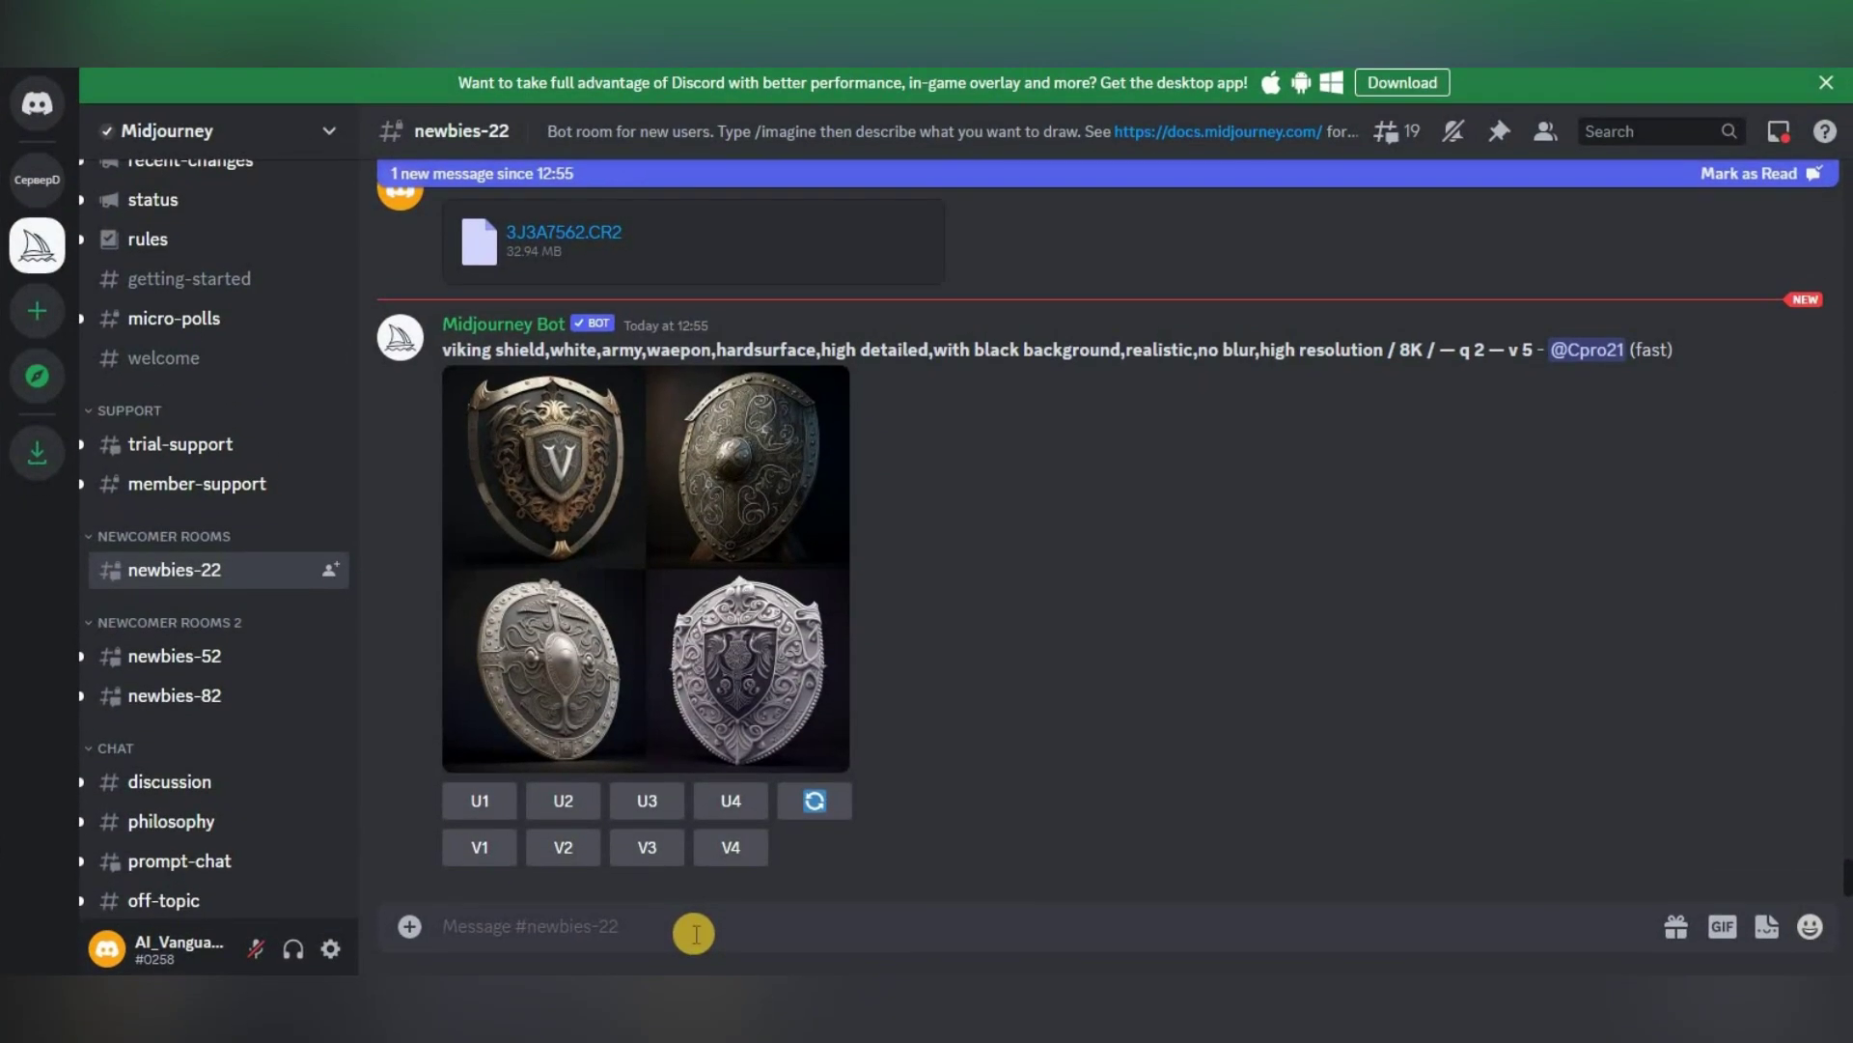
- Send /prefer option set with option 'cyberpunk' and value 'cyberpunk, realistic, neon background'
left_click(694, 933)
type("/")
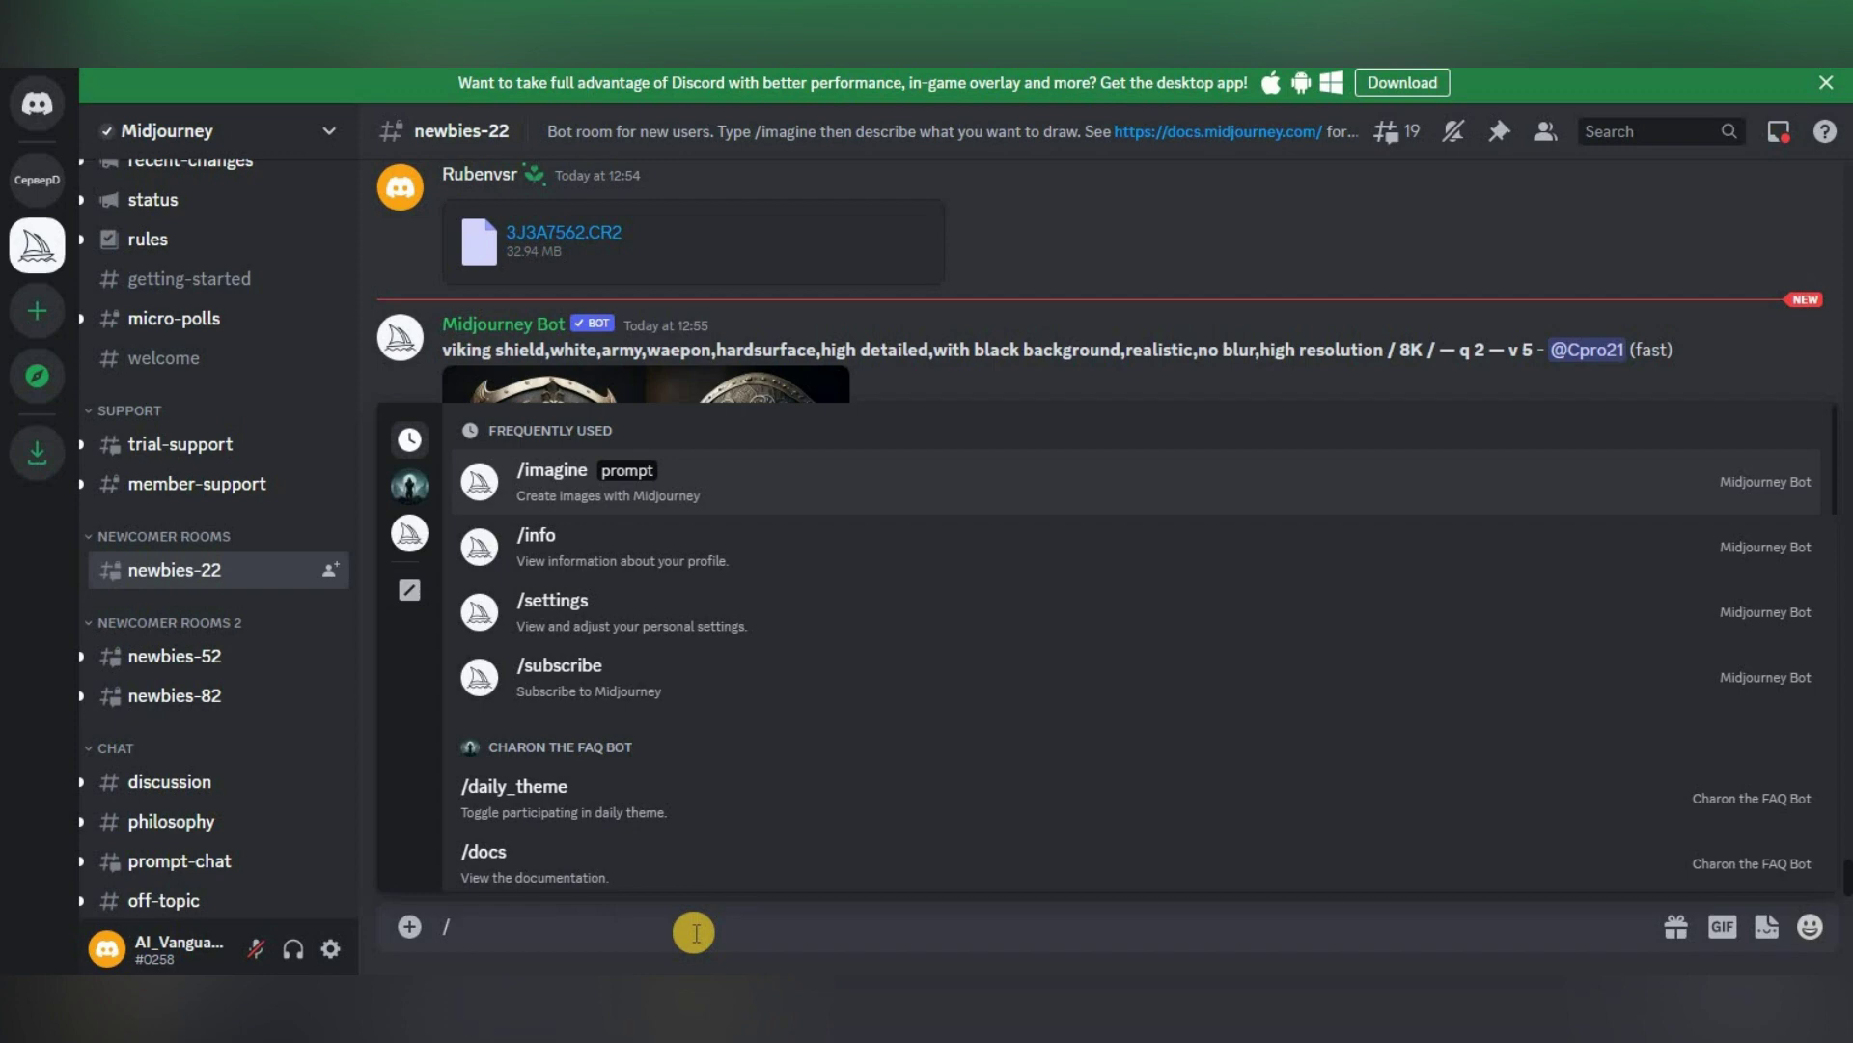
type("pref")
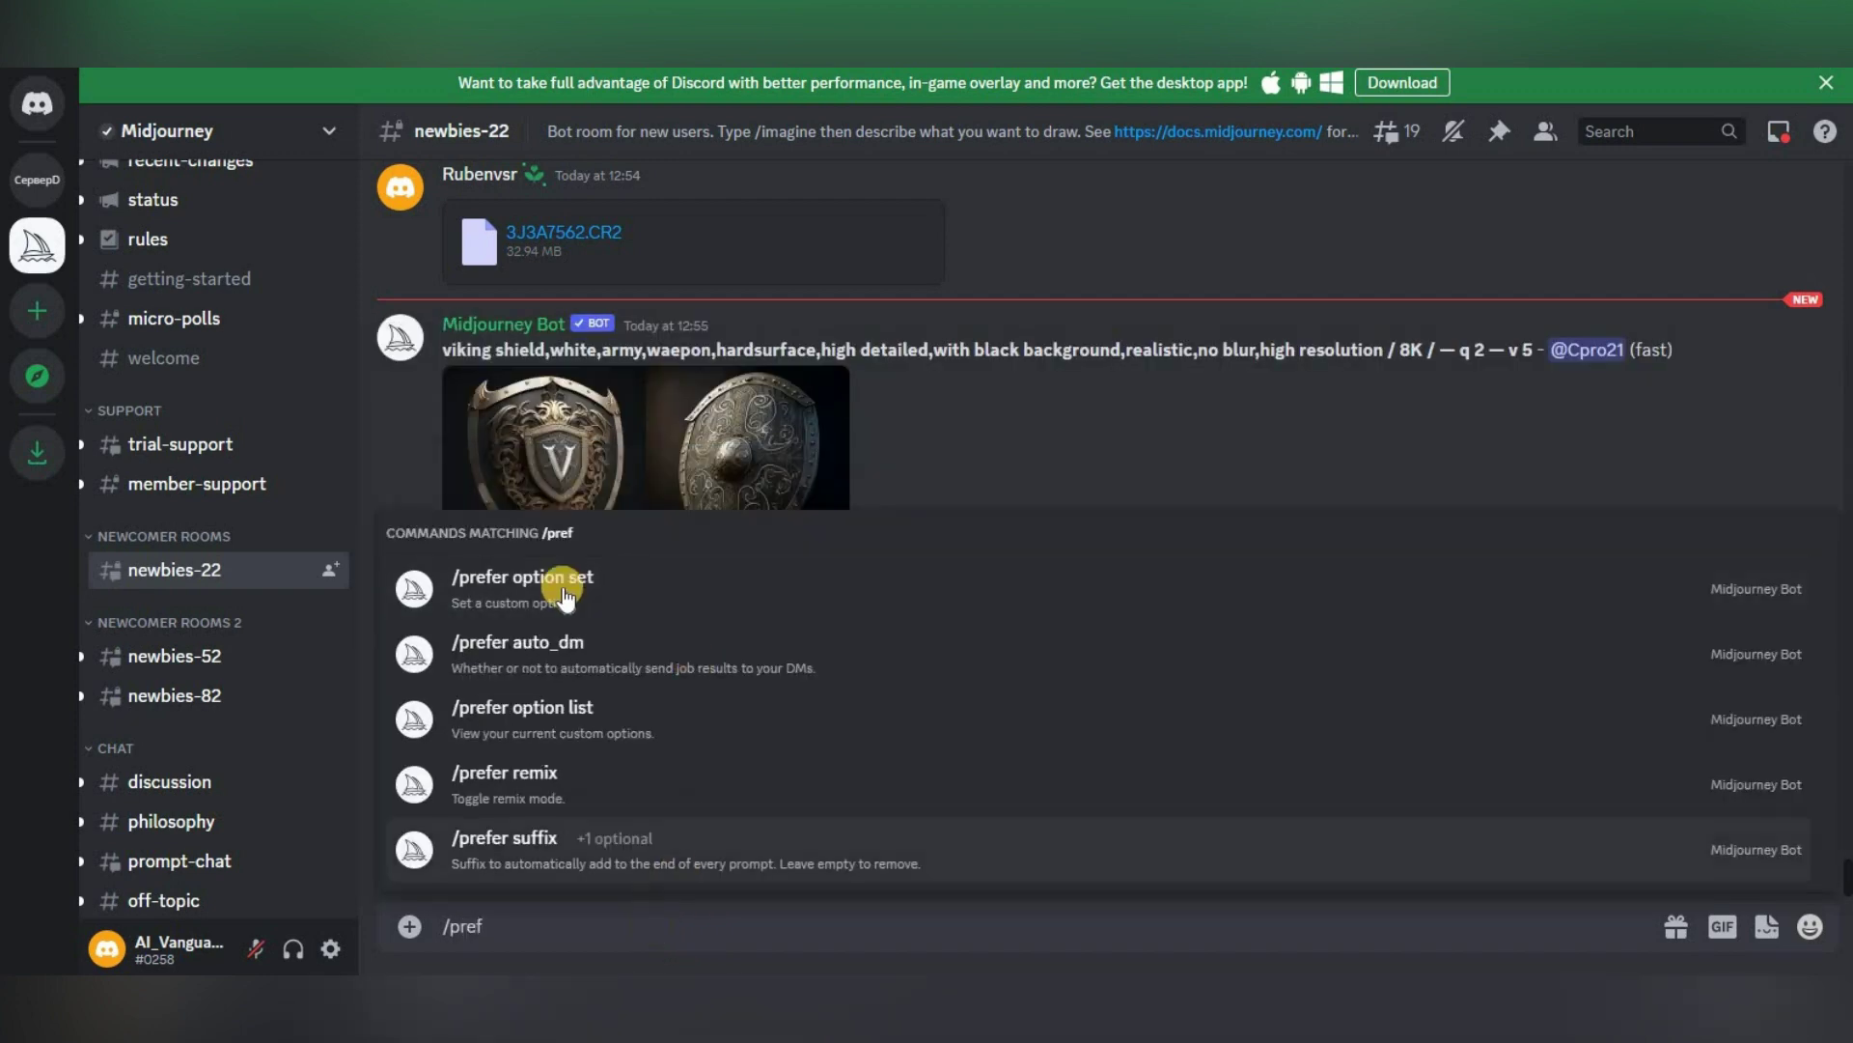
left_click(566, 597)
type("c")
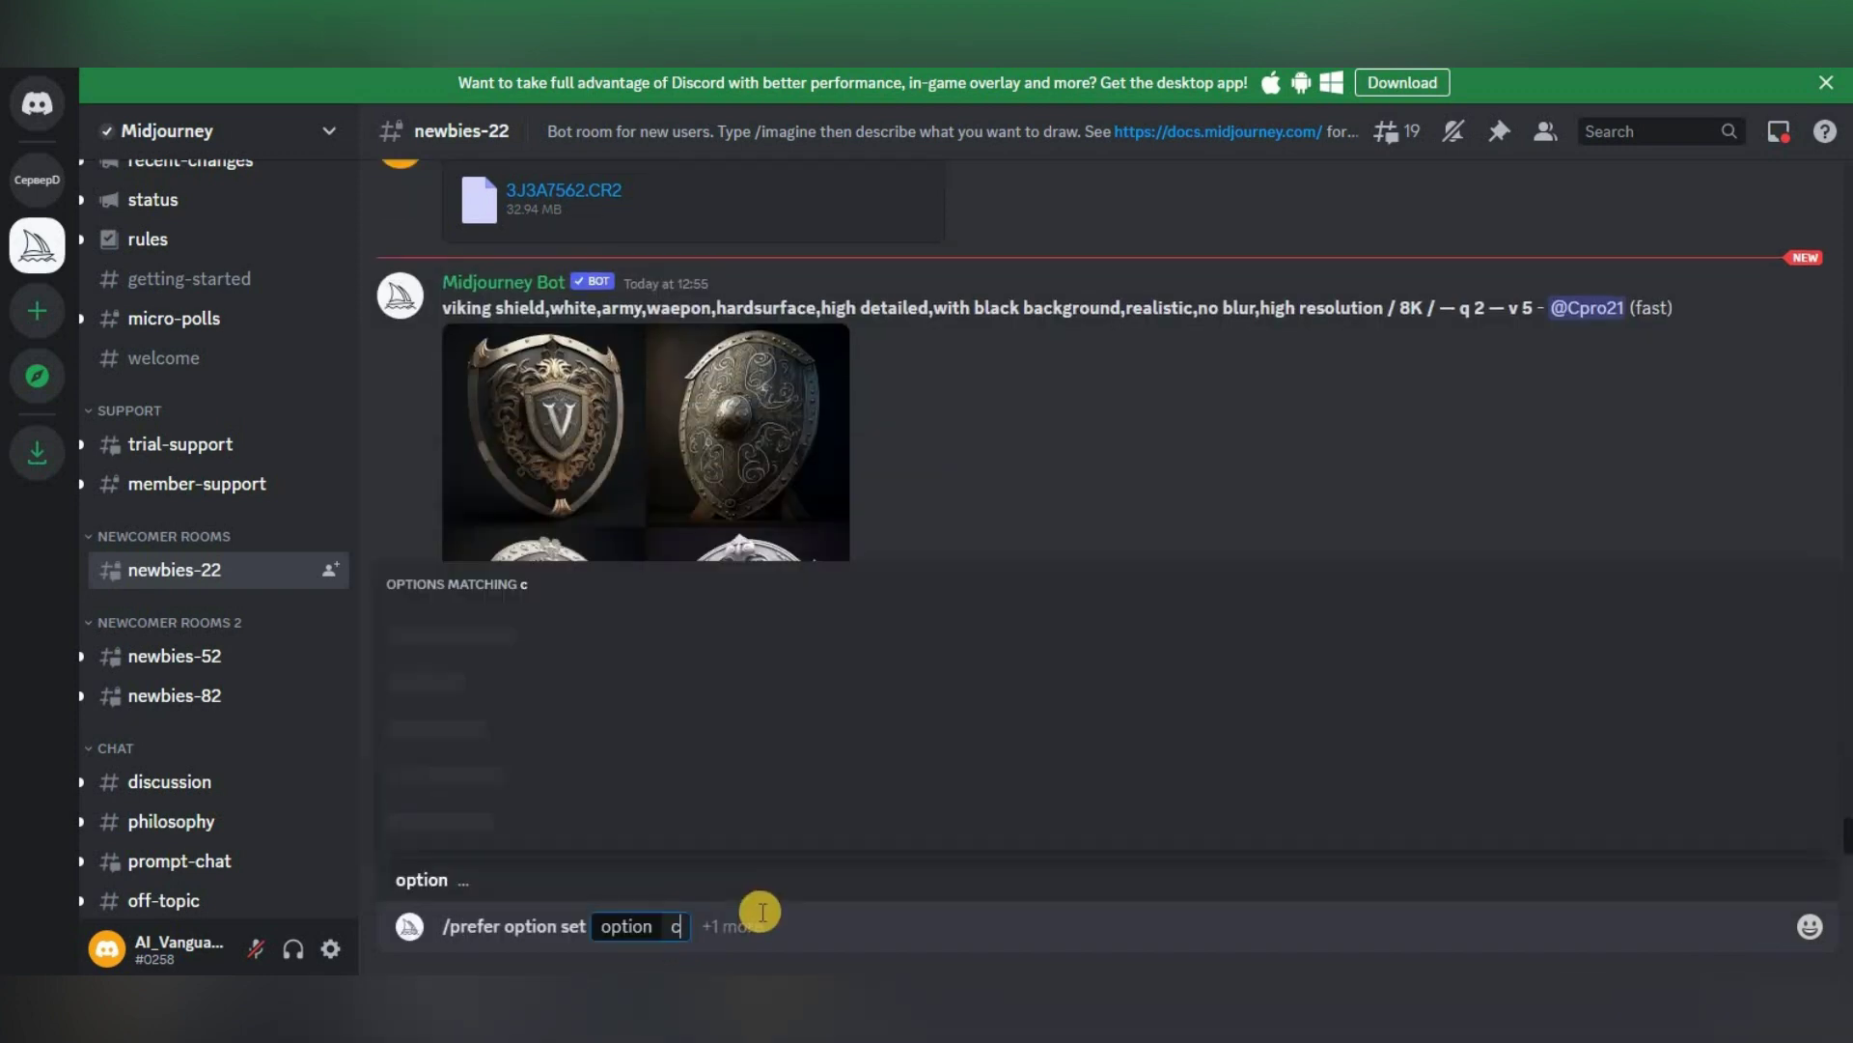
type("yberp")
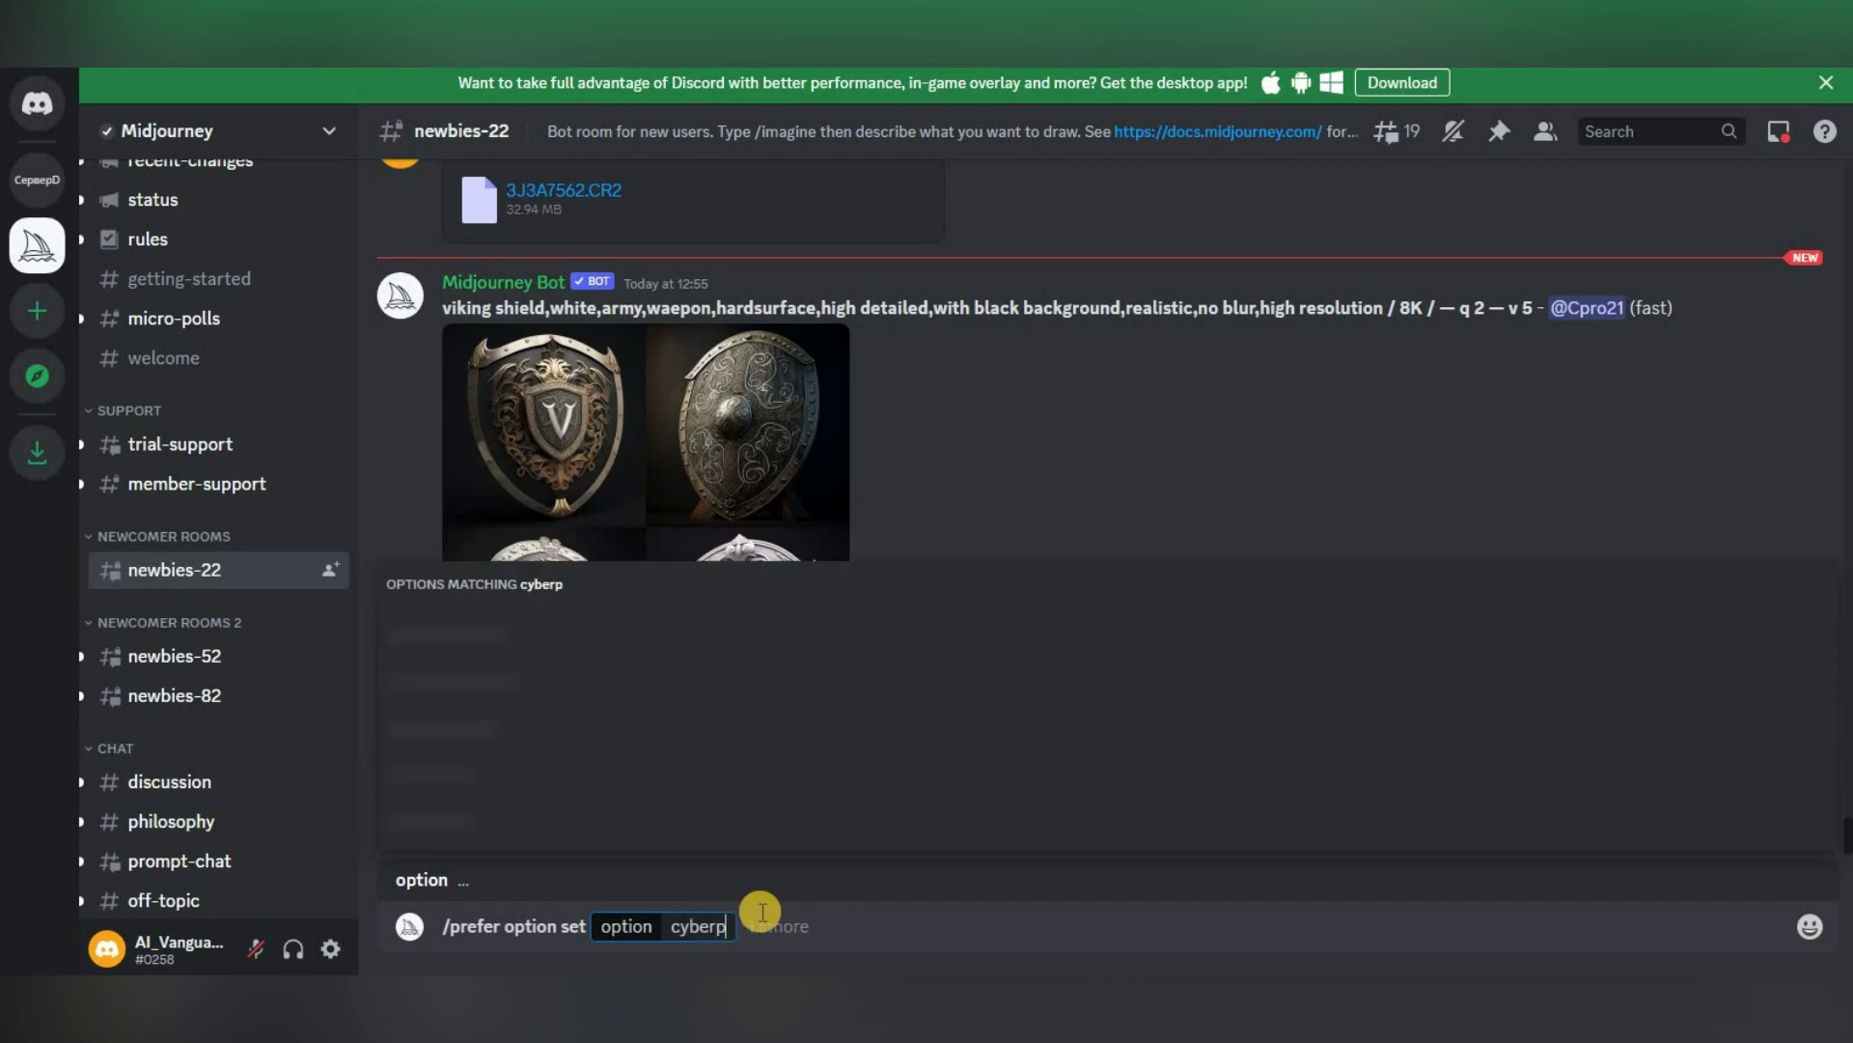
type("unk")
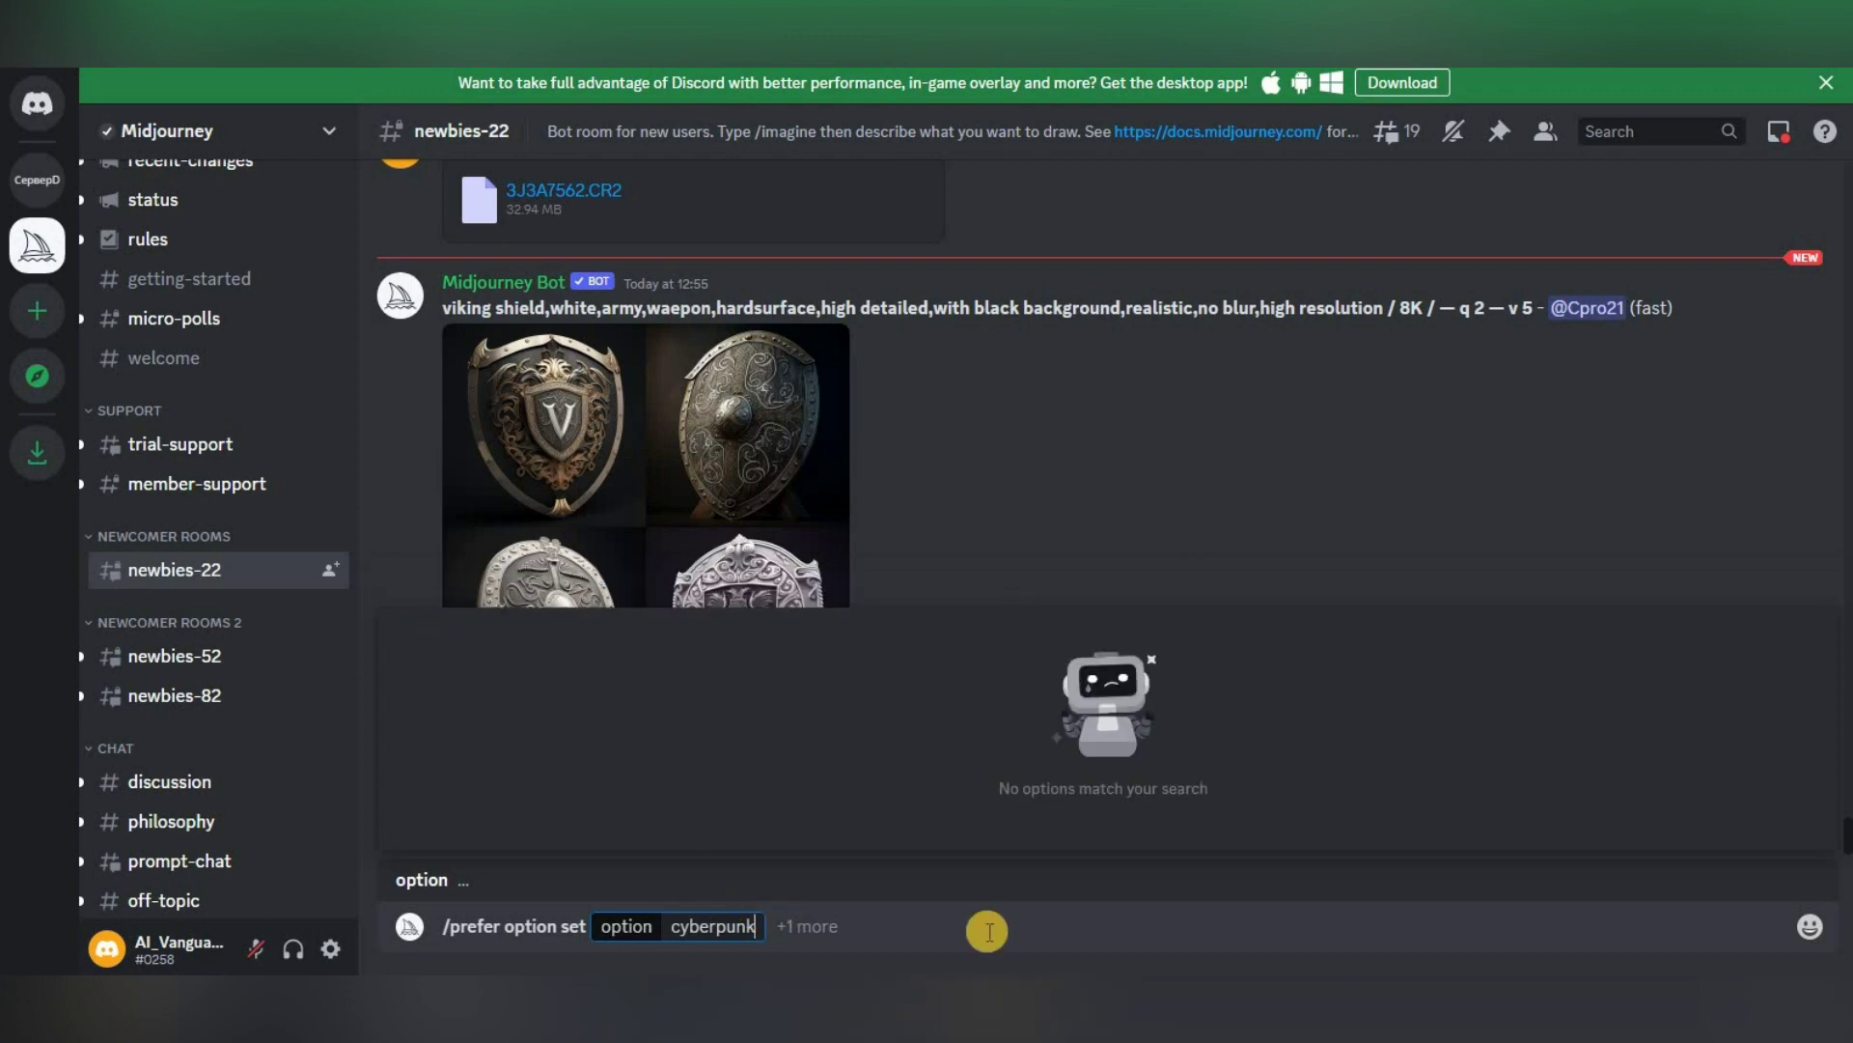
left_click(811, 925)
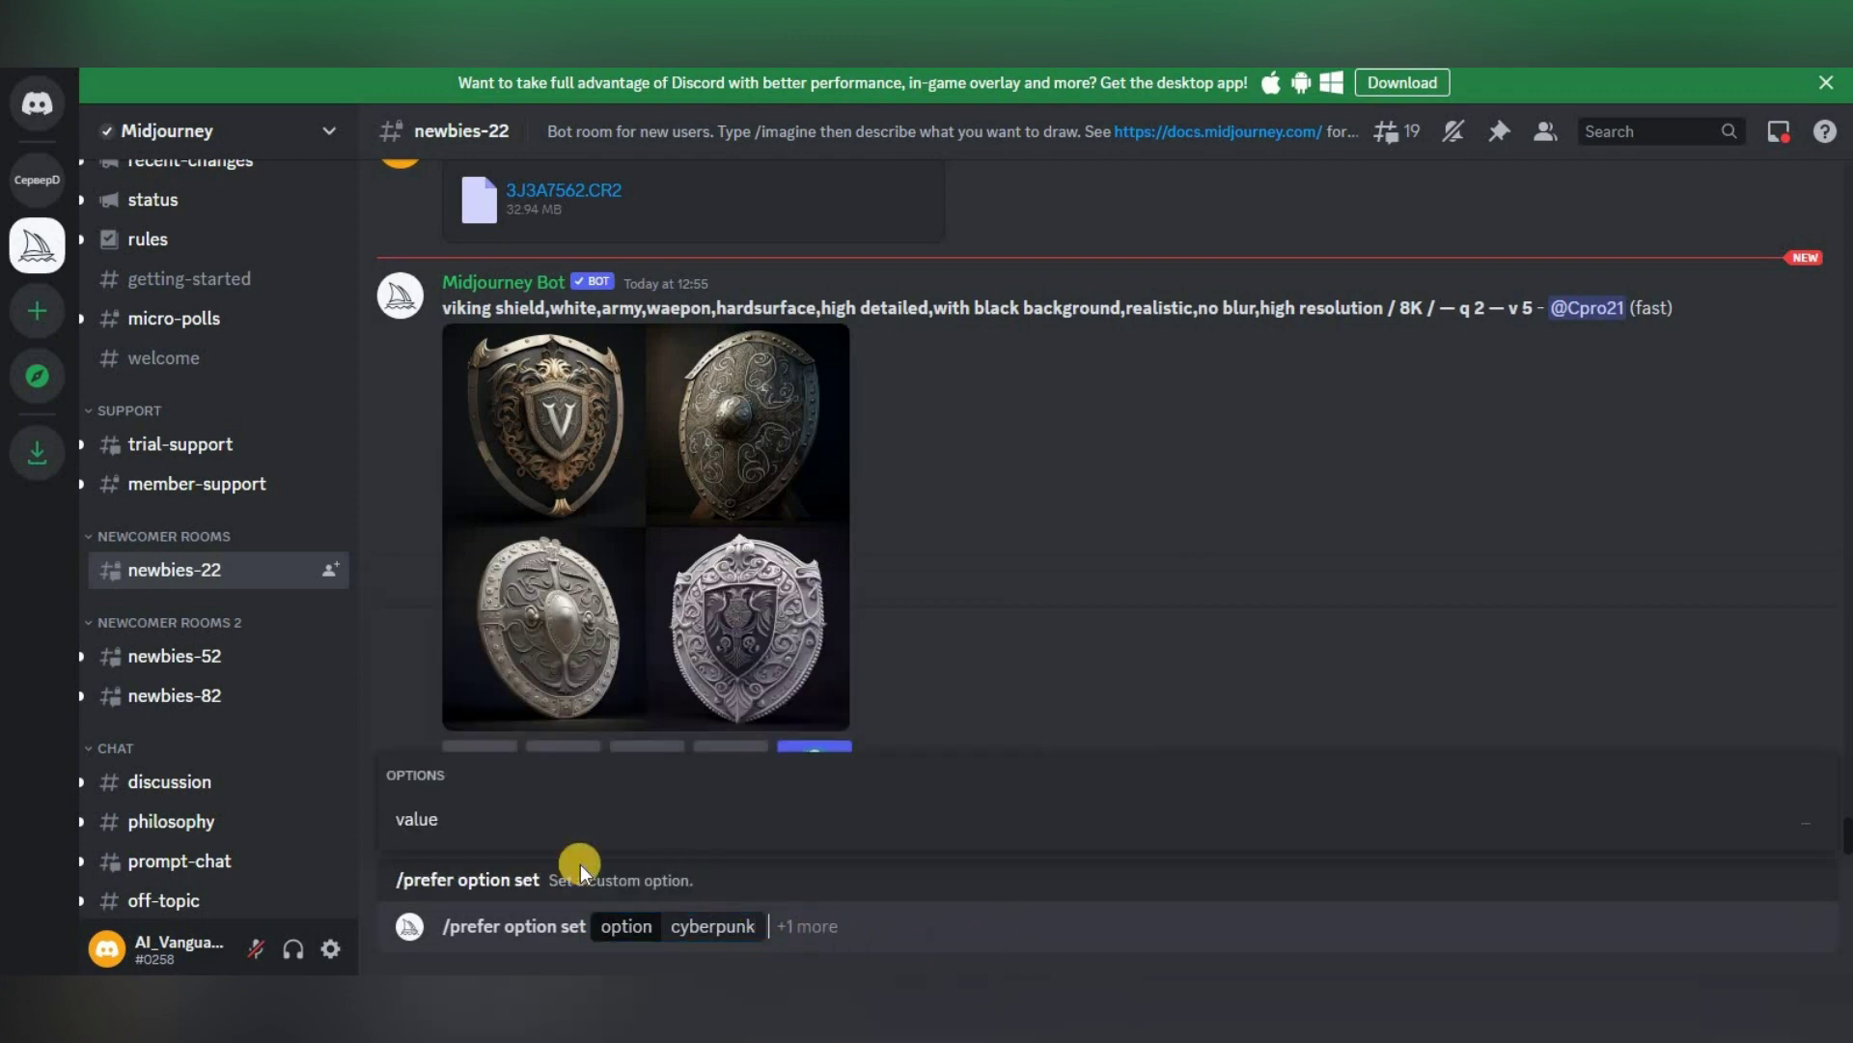
left_click(468, 816)
type("cyberpunk, realistic, neon background")
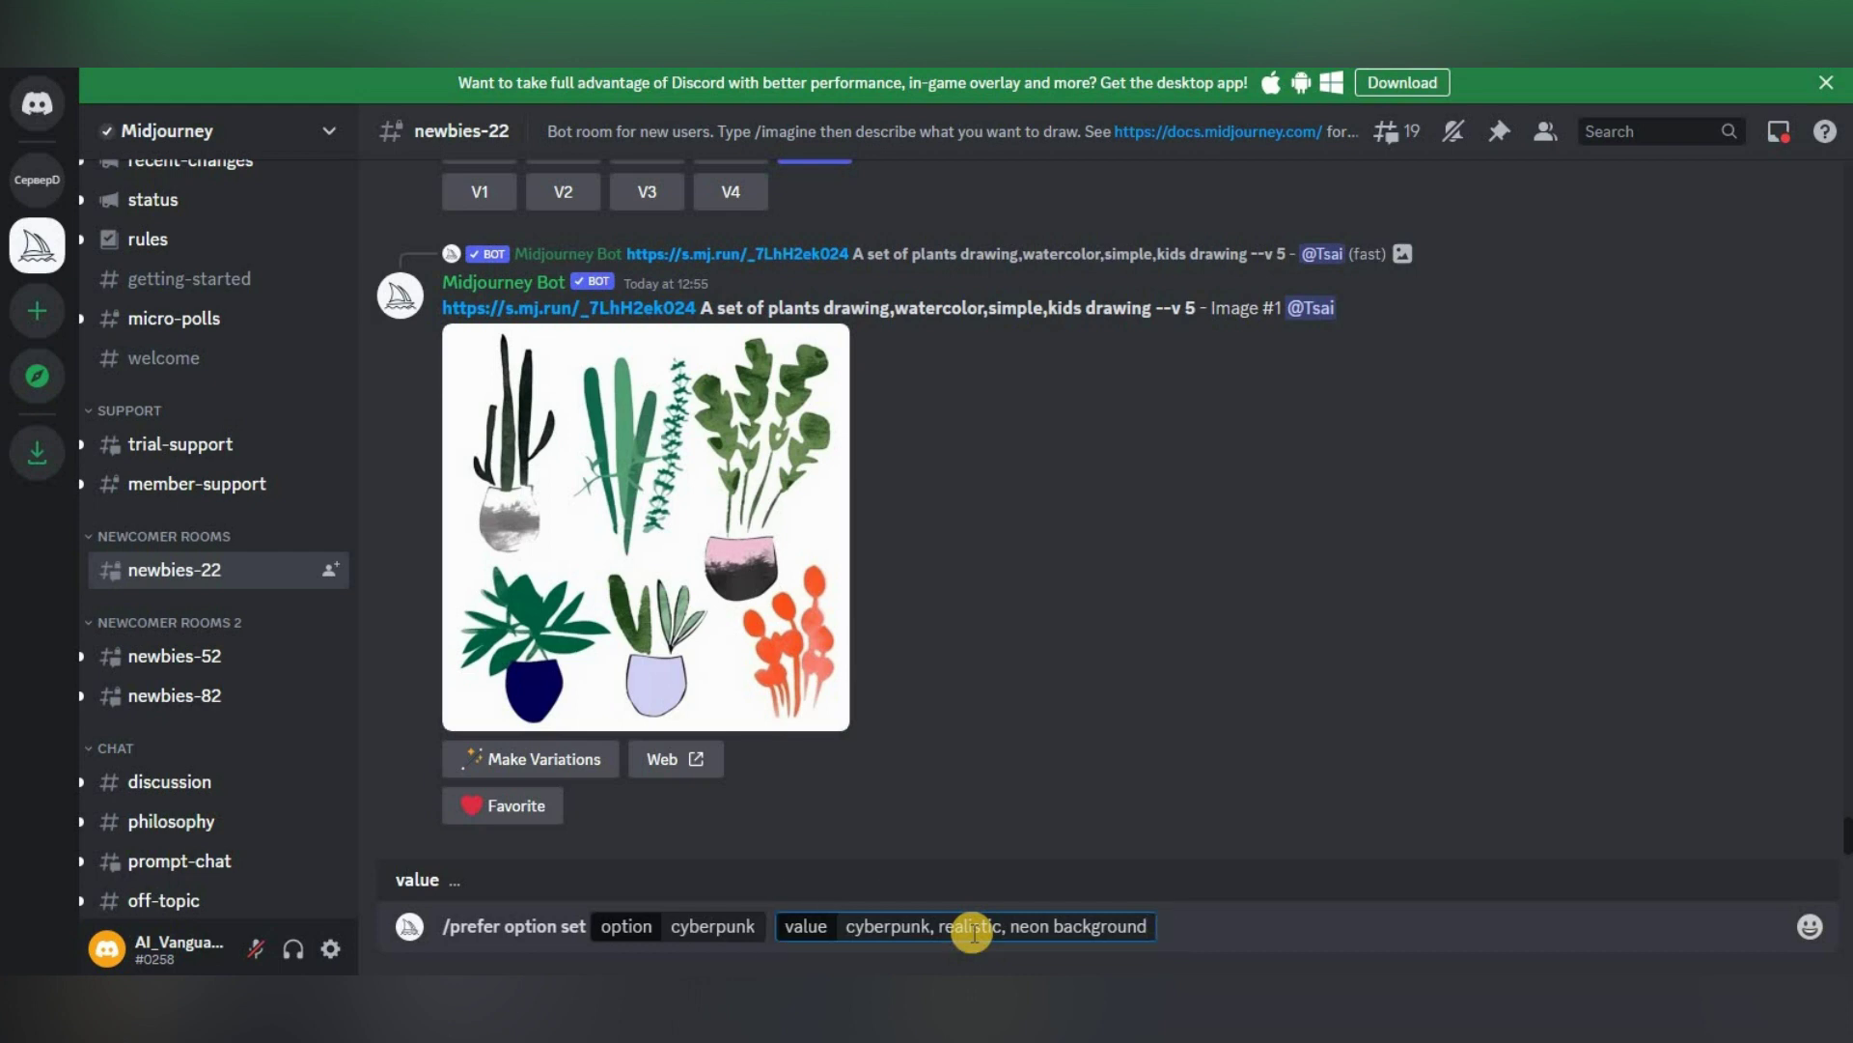
key("Return")
- Scroll up and highlight the bot's confirmation of the cyberpunk option
scroll(859, 693, "up", 3)
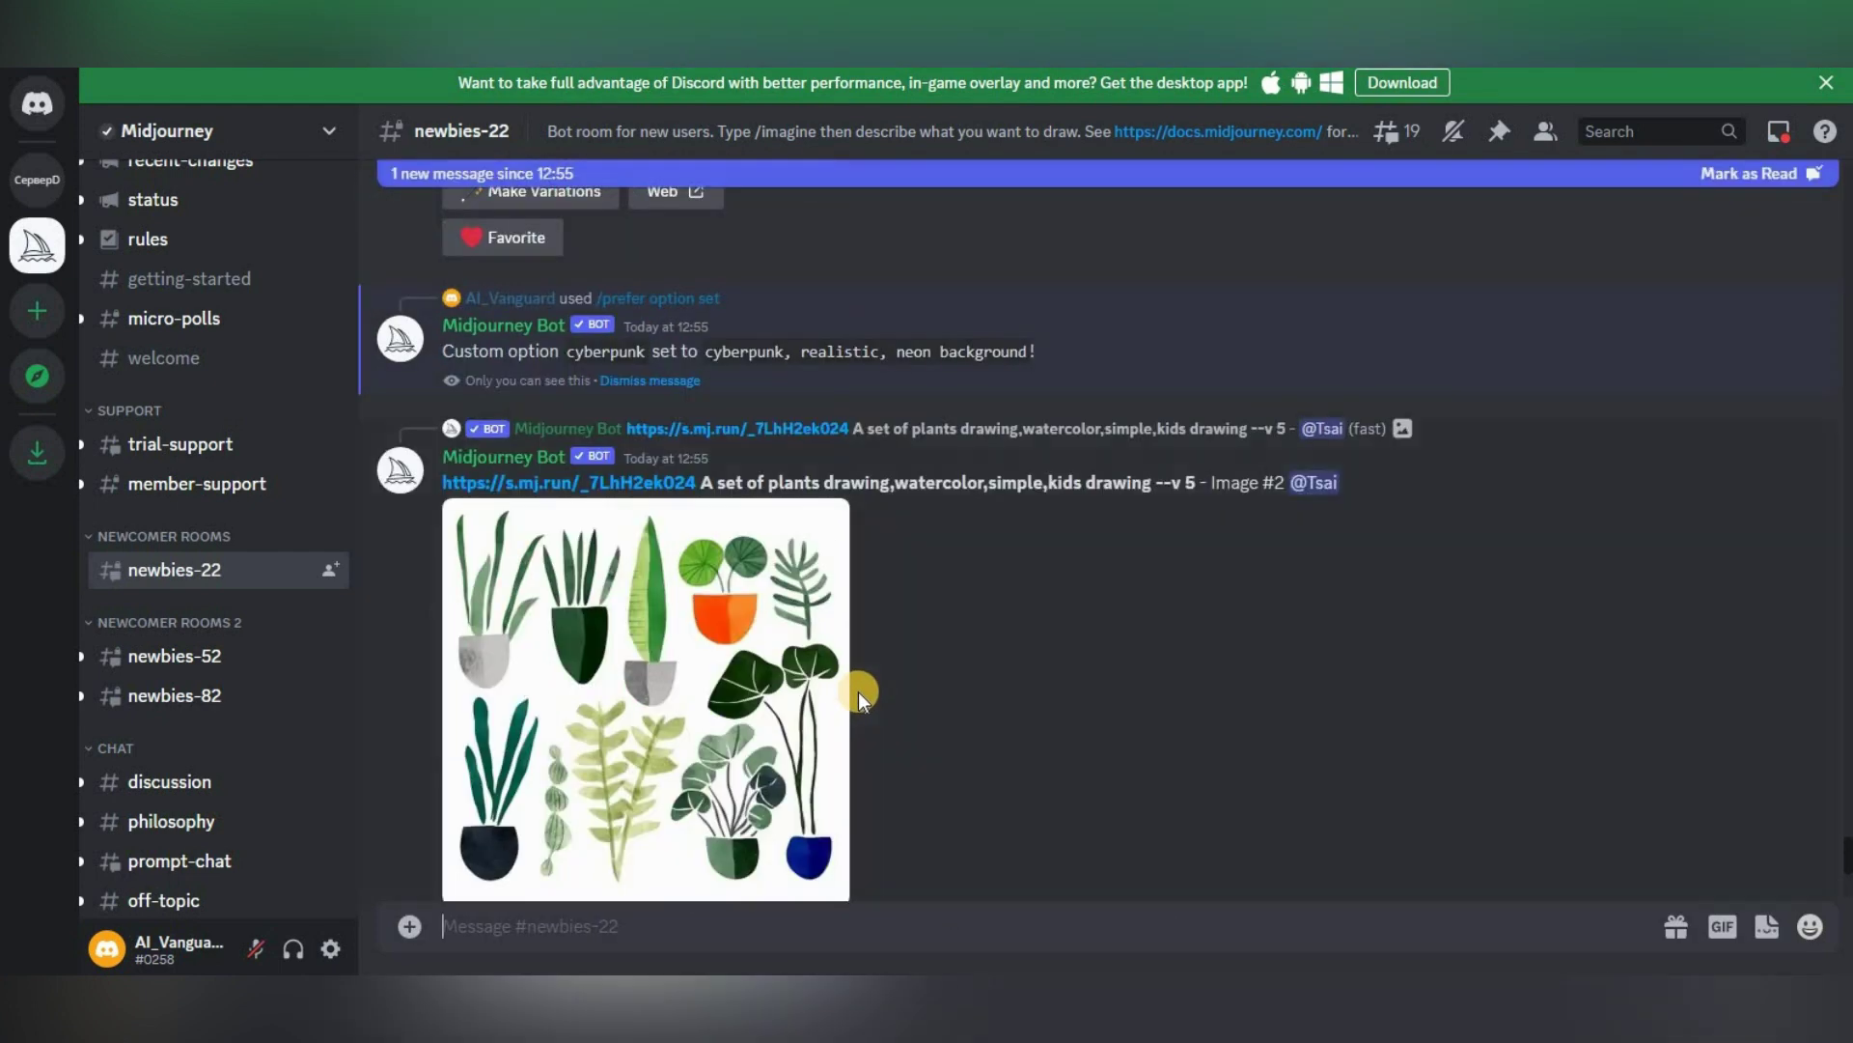
scroll(859, 692, "up", 3)
left_click_drag(442, 583, 1046, 586)
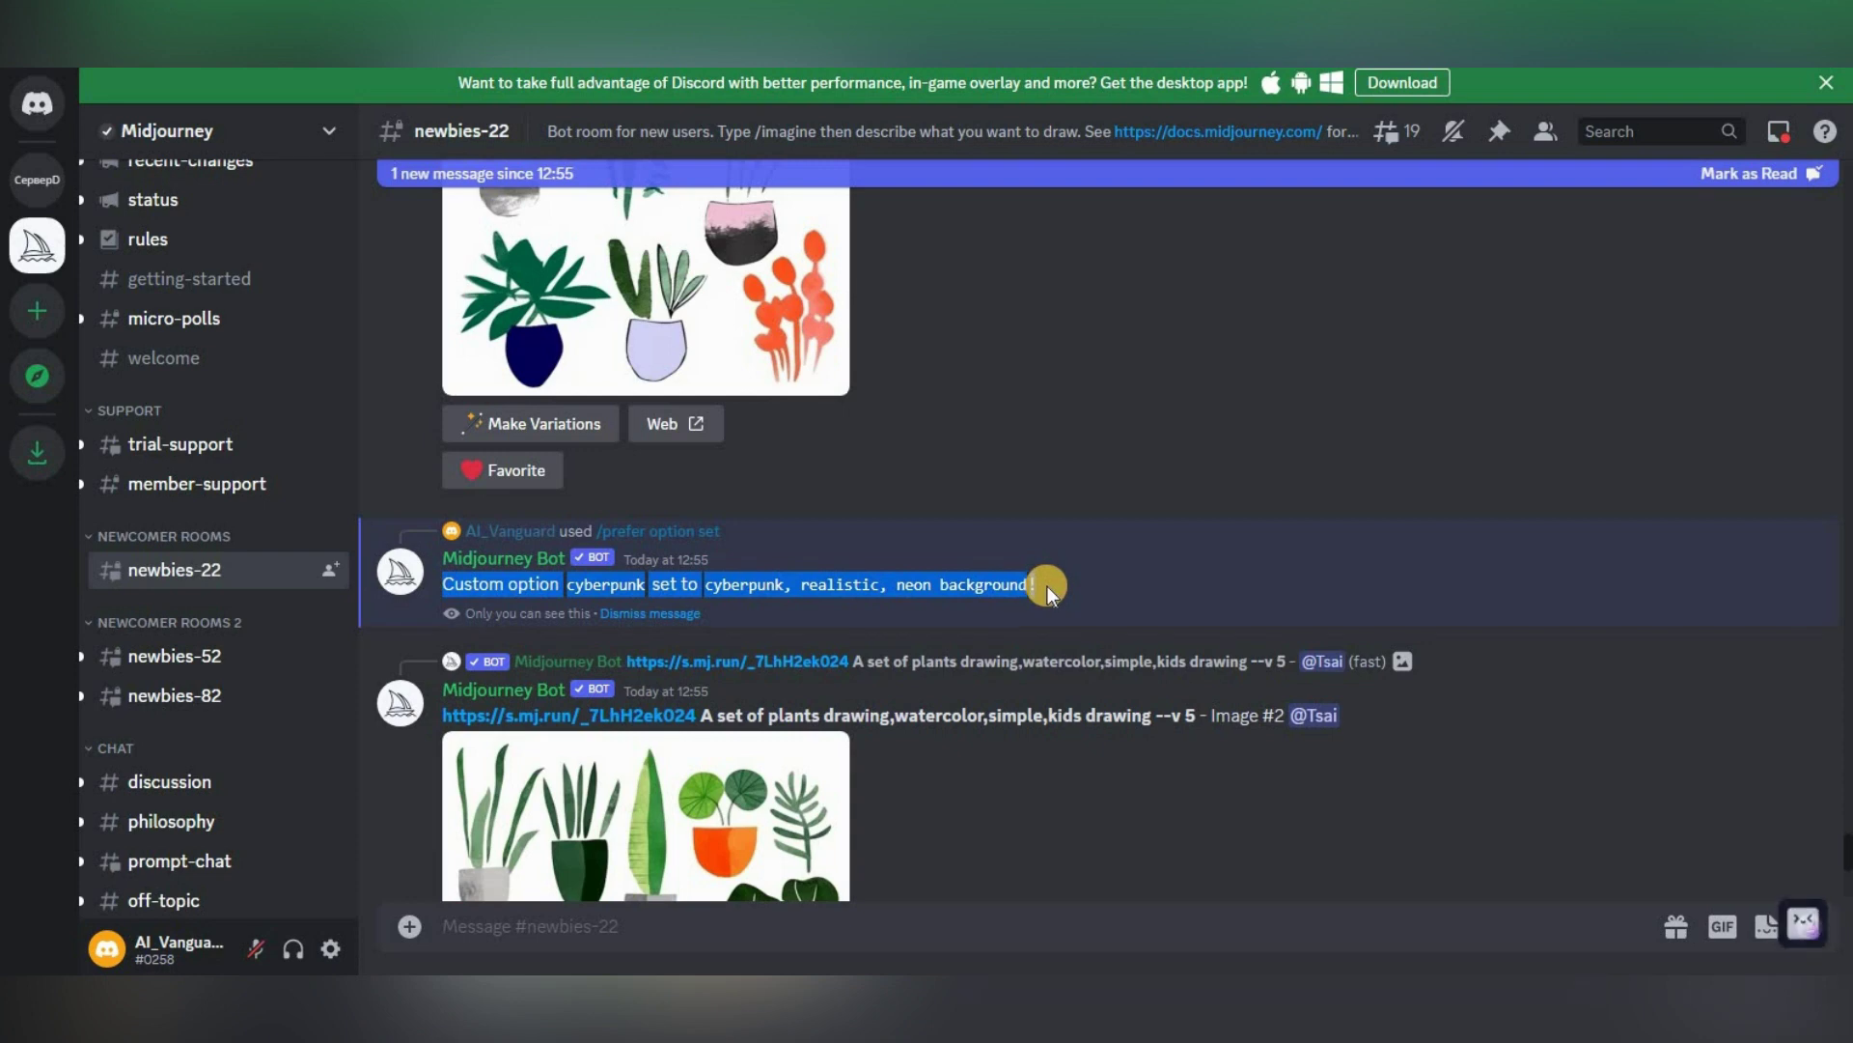
left_click(1022, 759)
- Generate images with /imagine 'beautiful blonde --cyberpunk' and enlarge the resulting grid
left_click(719, 930)
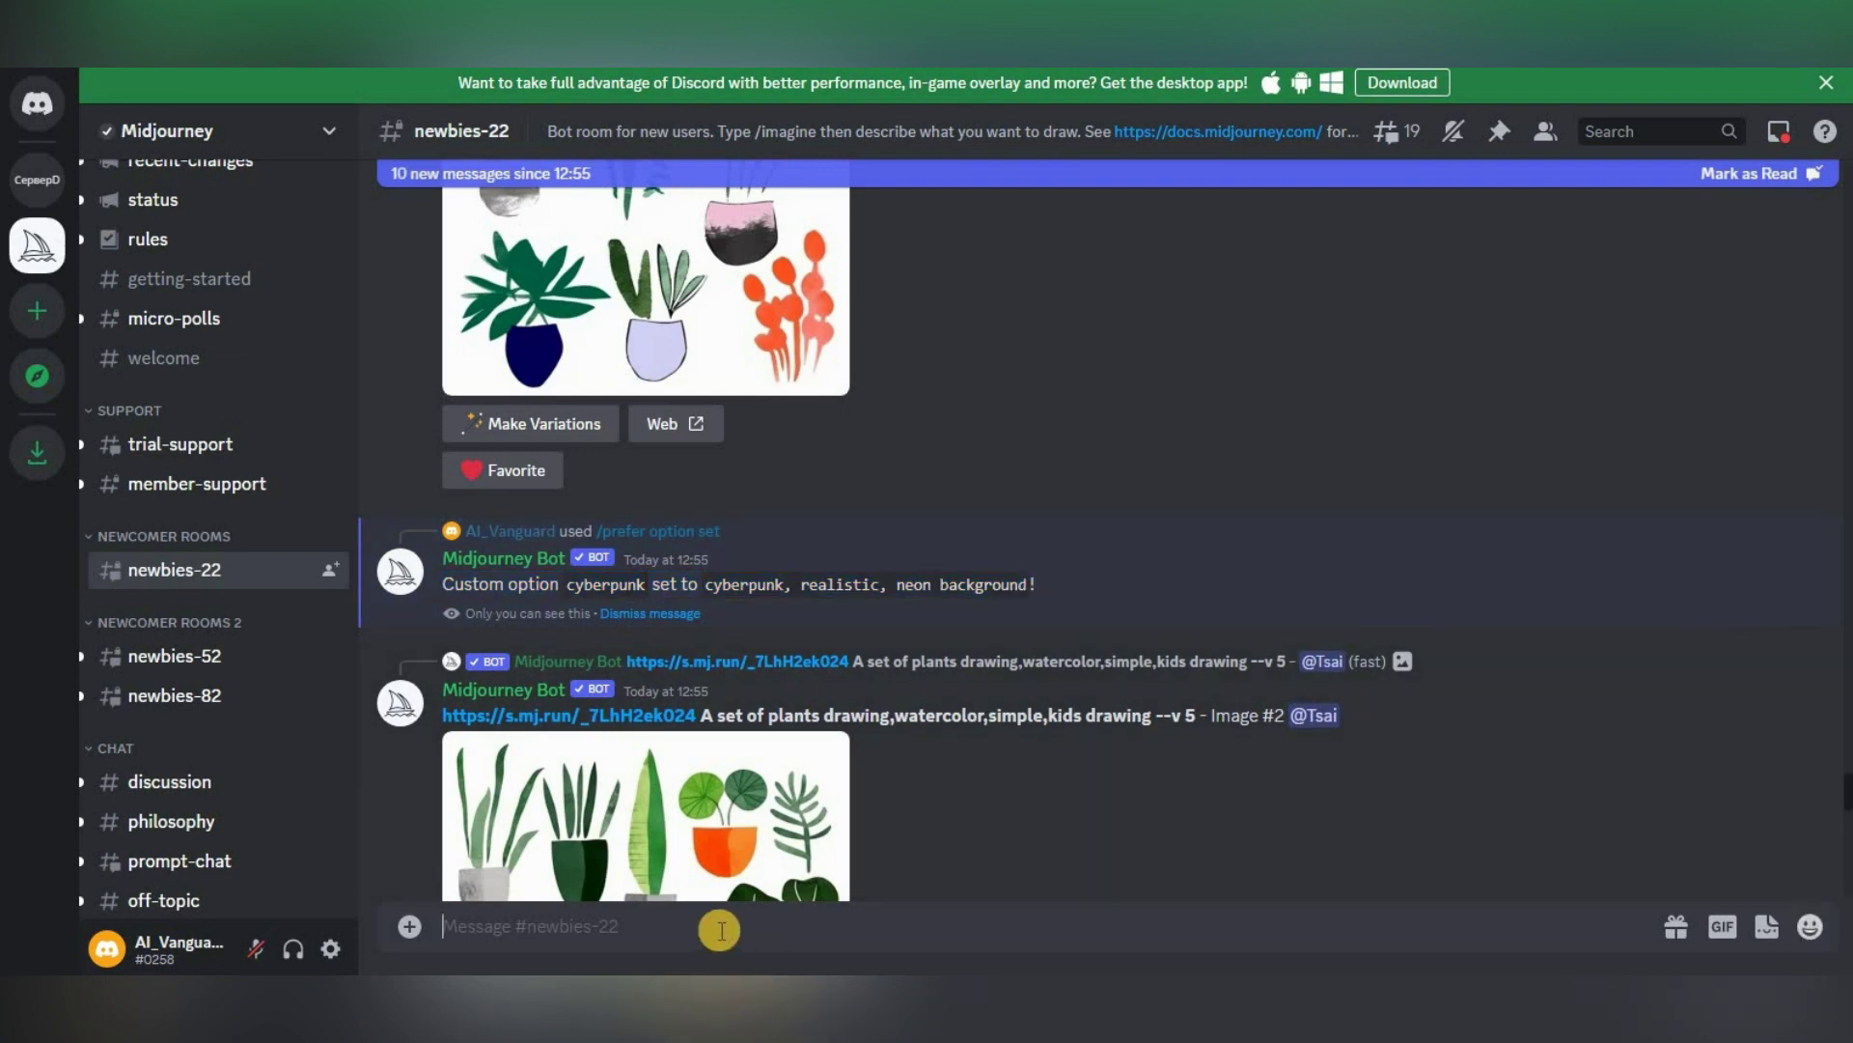
type("/")
left_click(820, 467)
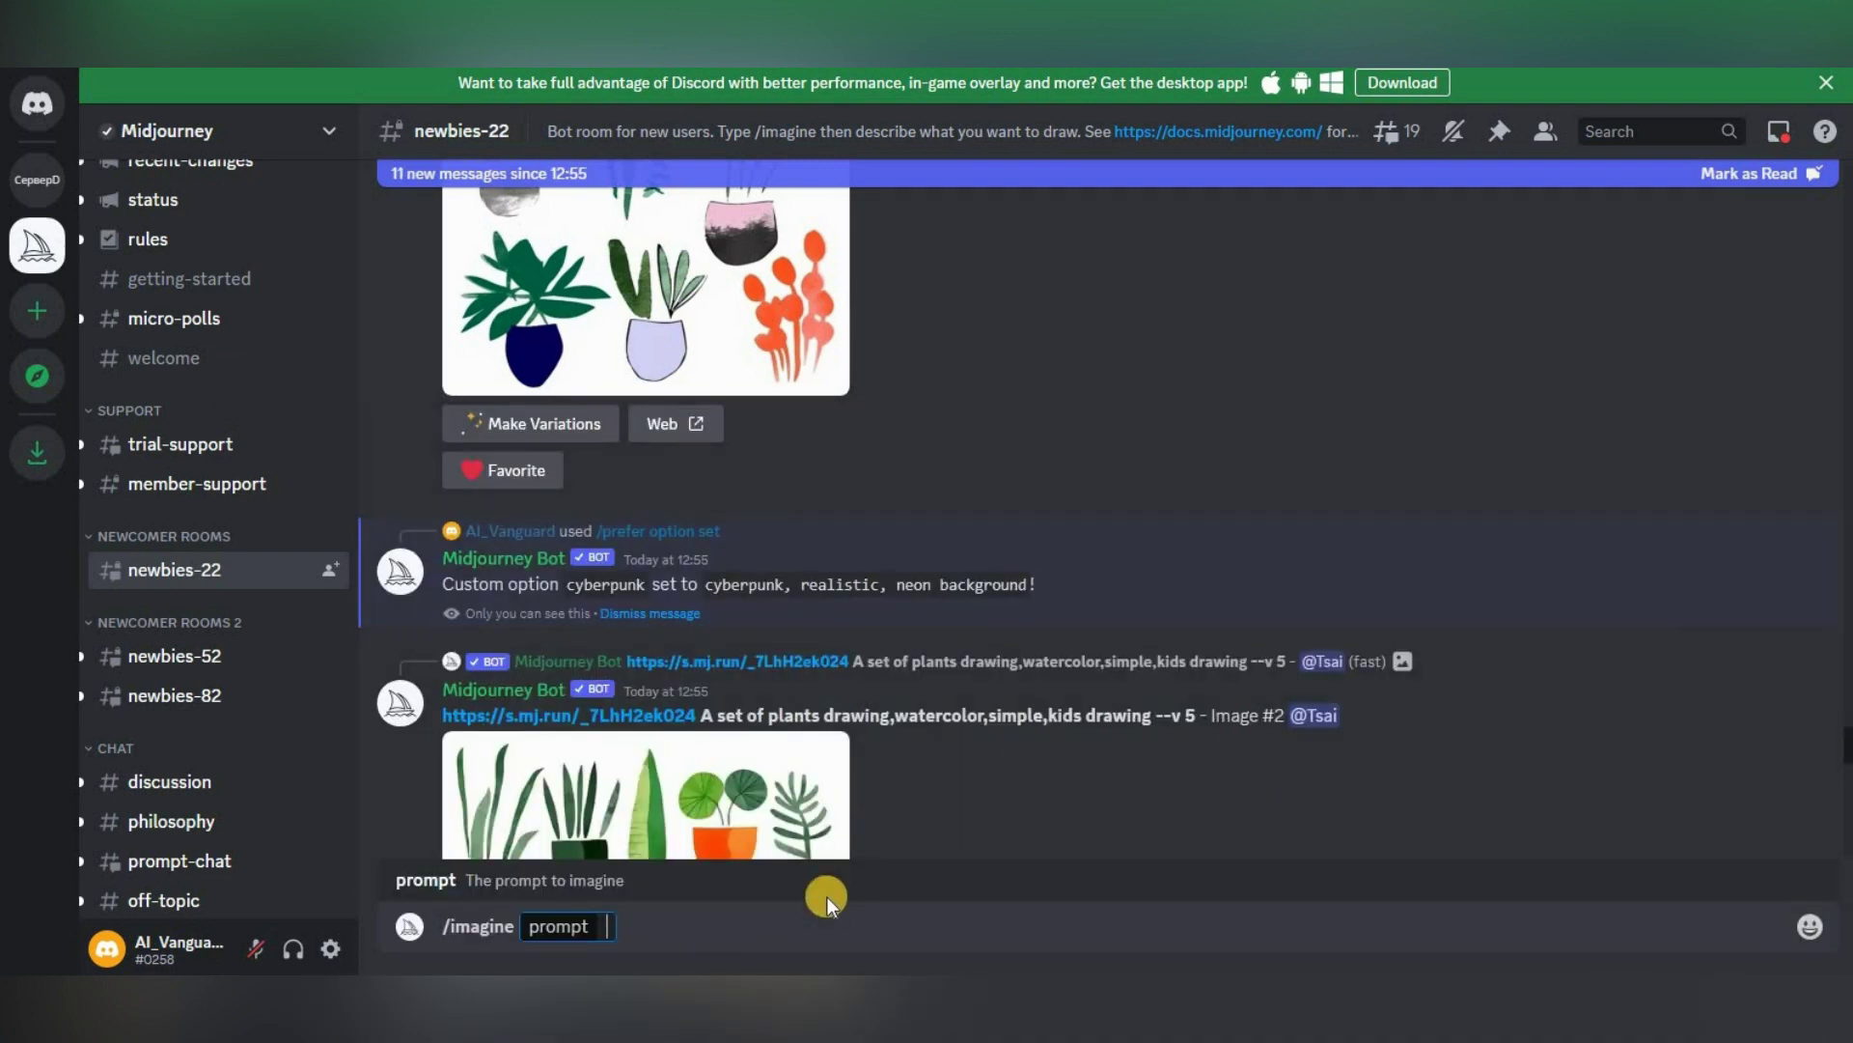
type("beautiful")
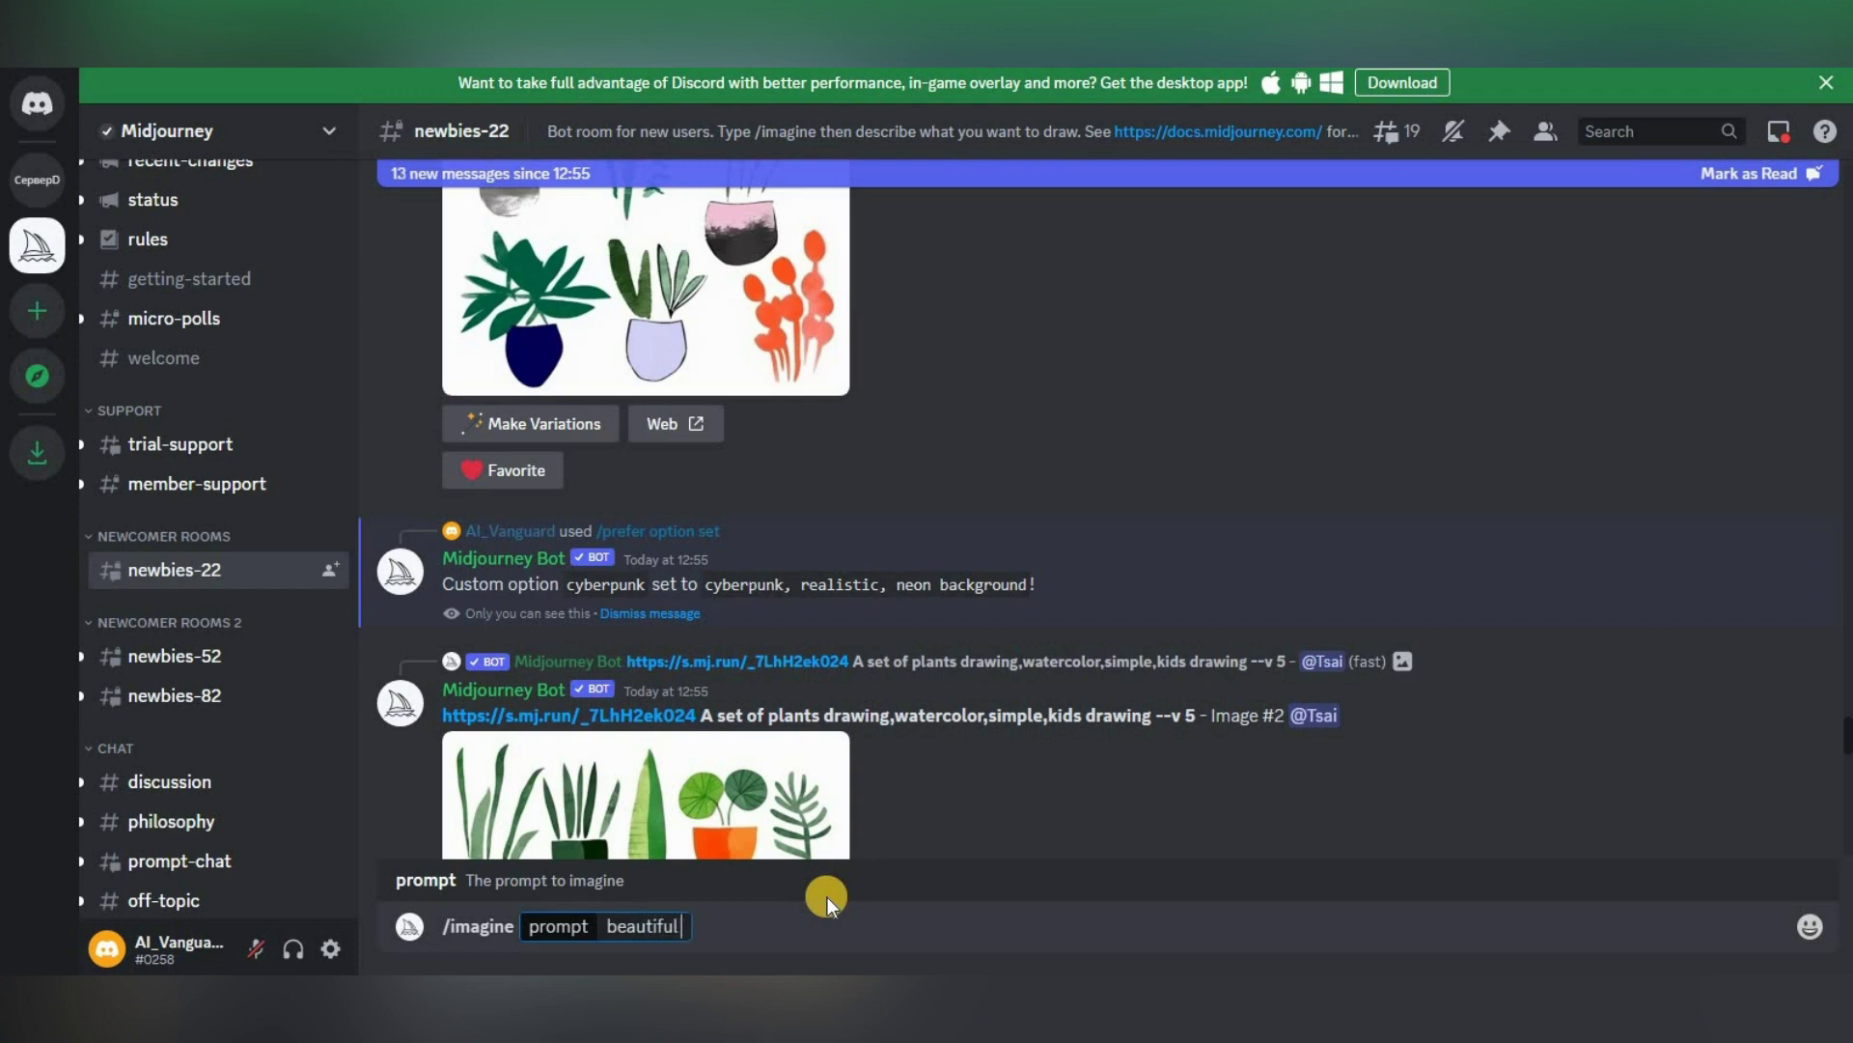
type(" blonde --cyberpunk")
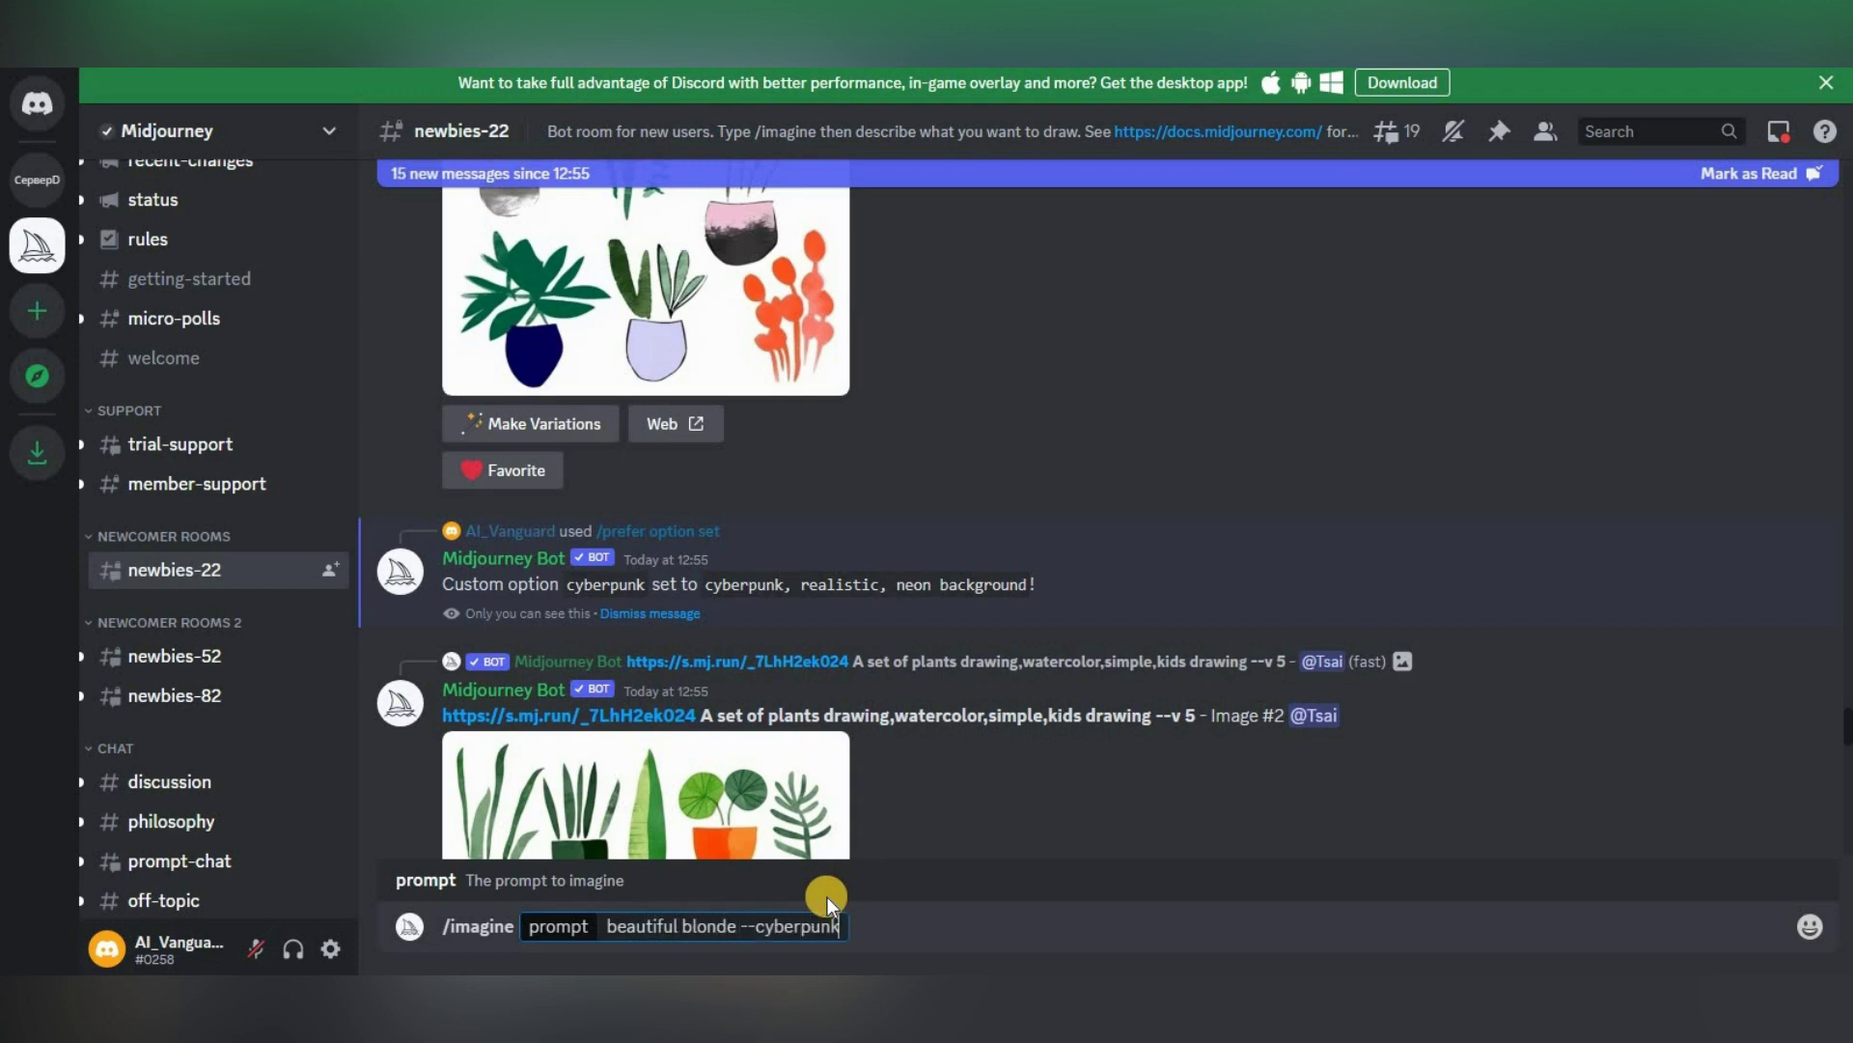
key("Return")
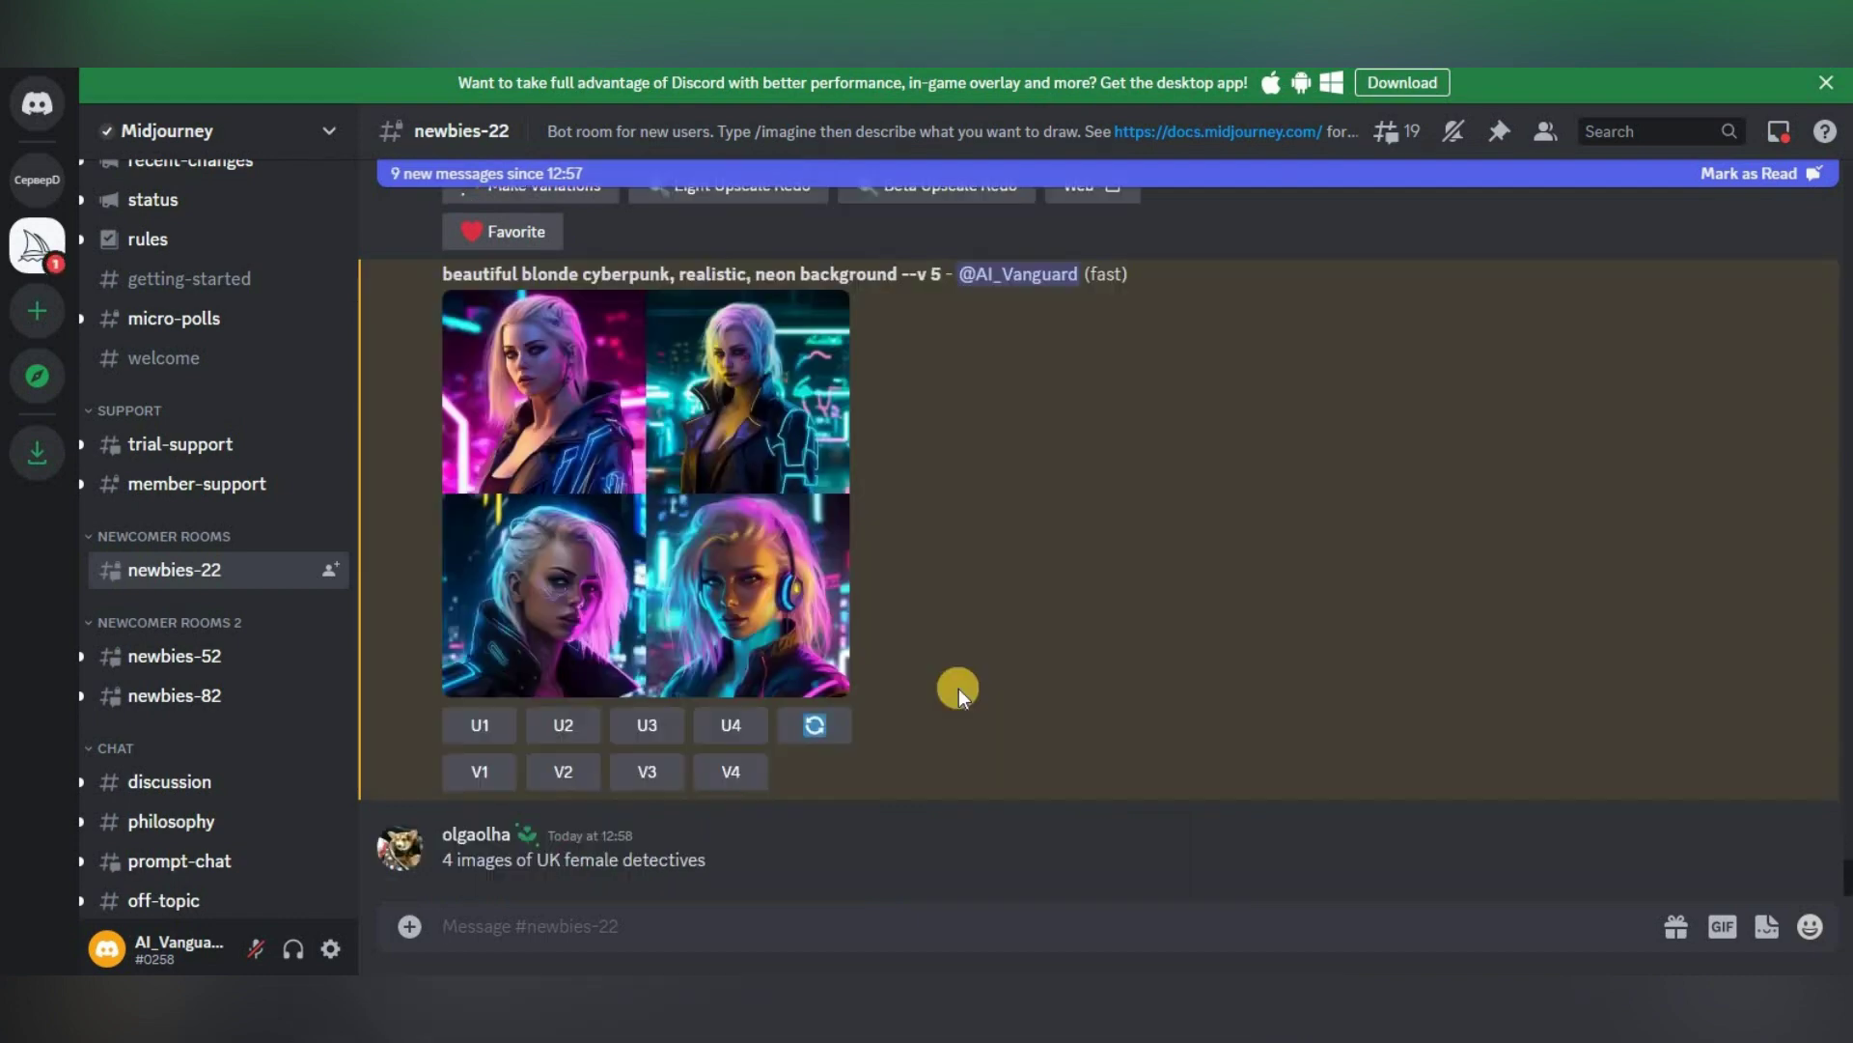
left_click(804, 581)
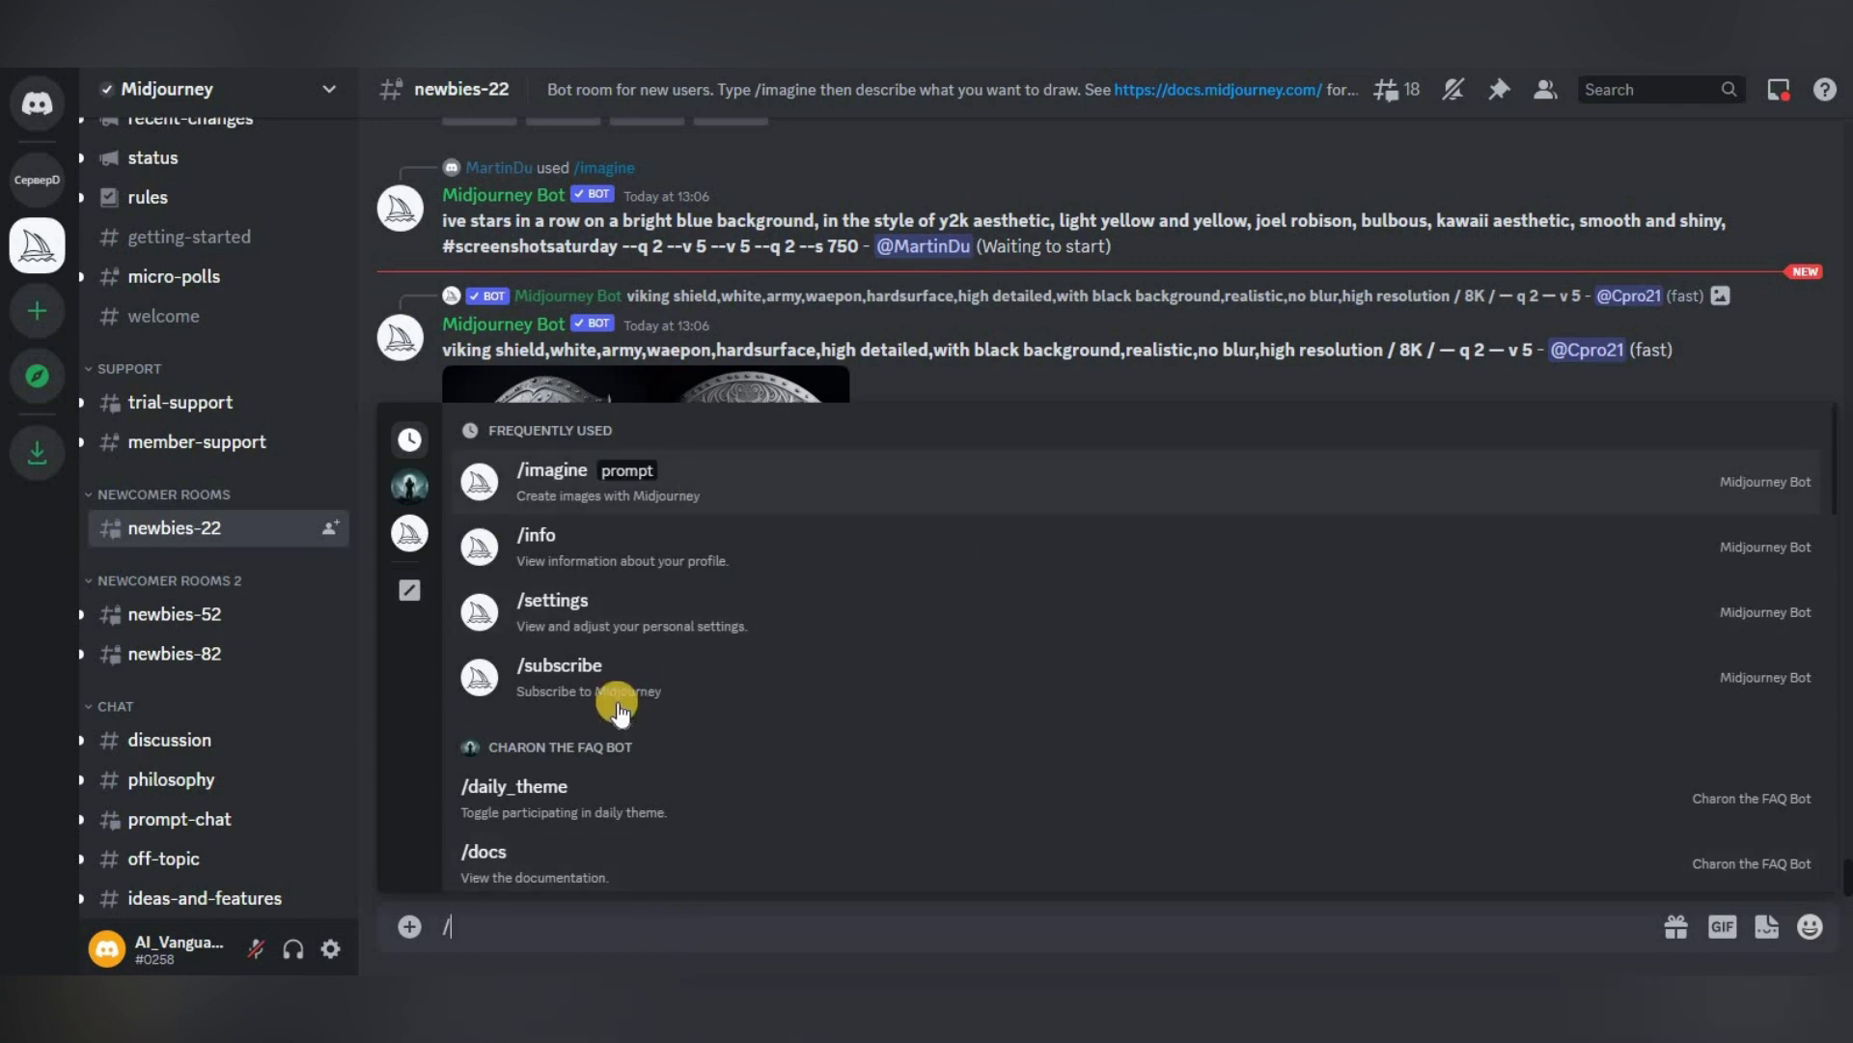
- Send /prefer option set with option 'retro' and value 'Hyper Real, Retro --ar 9:16'
type("pr")
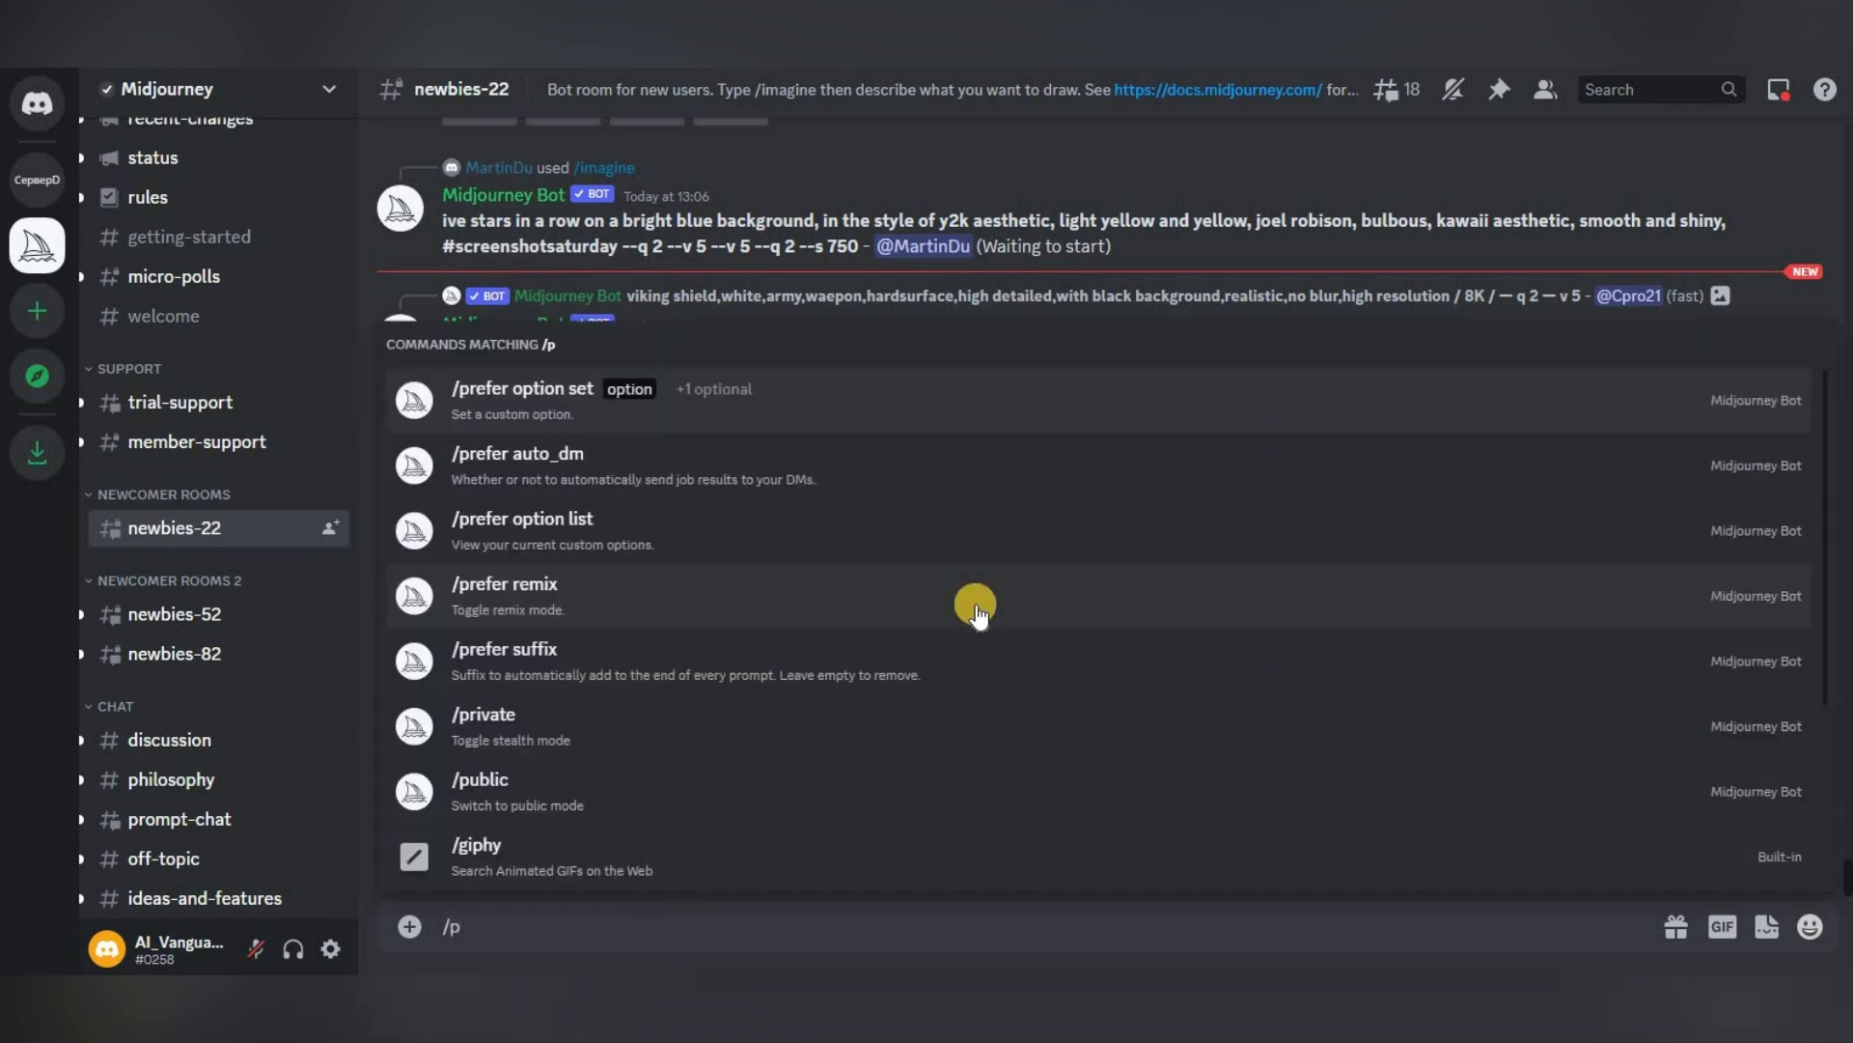
left_click(601, 525)
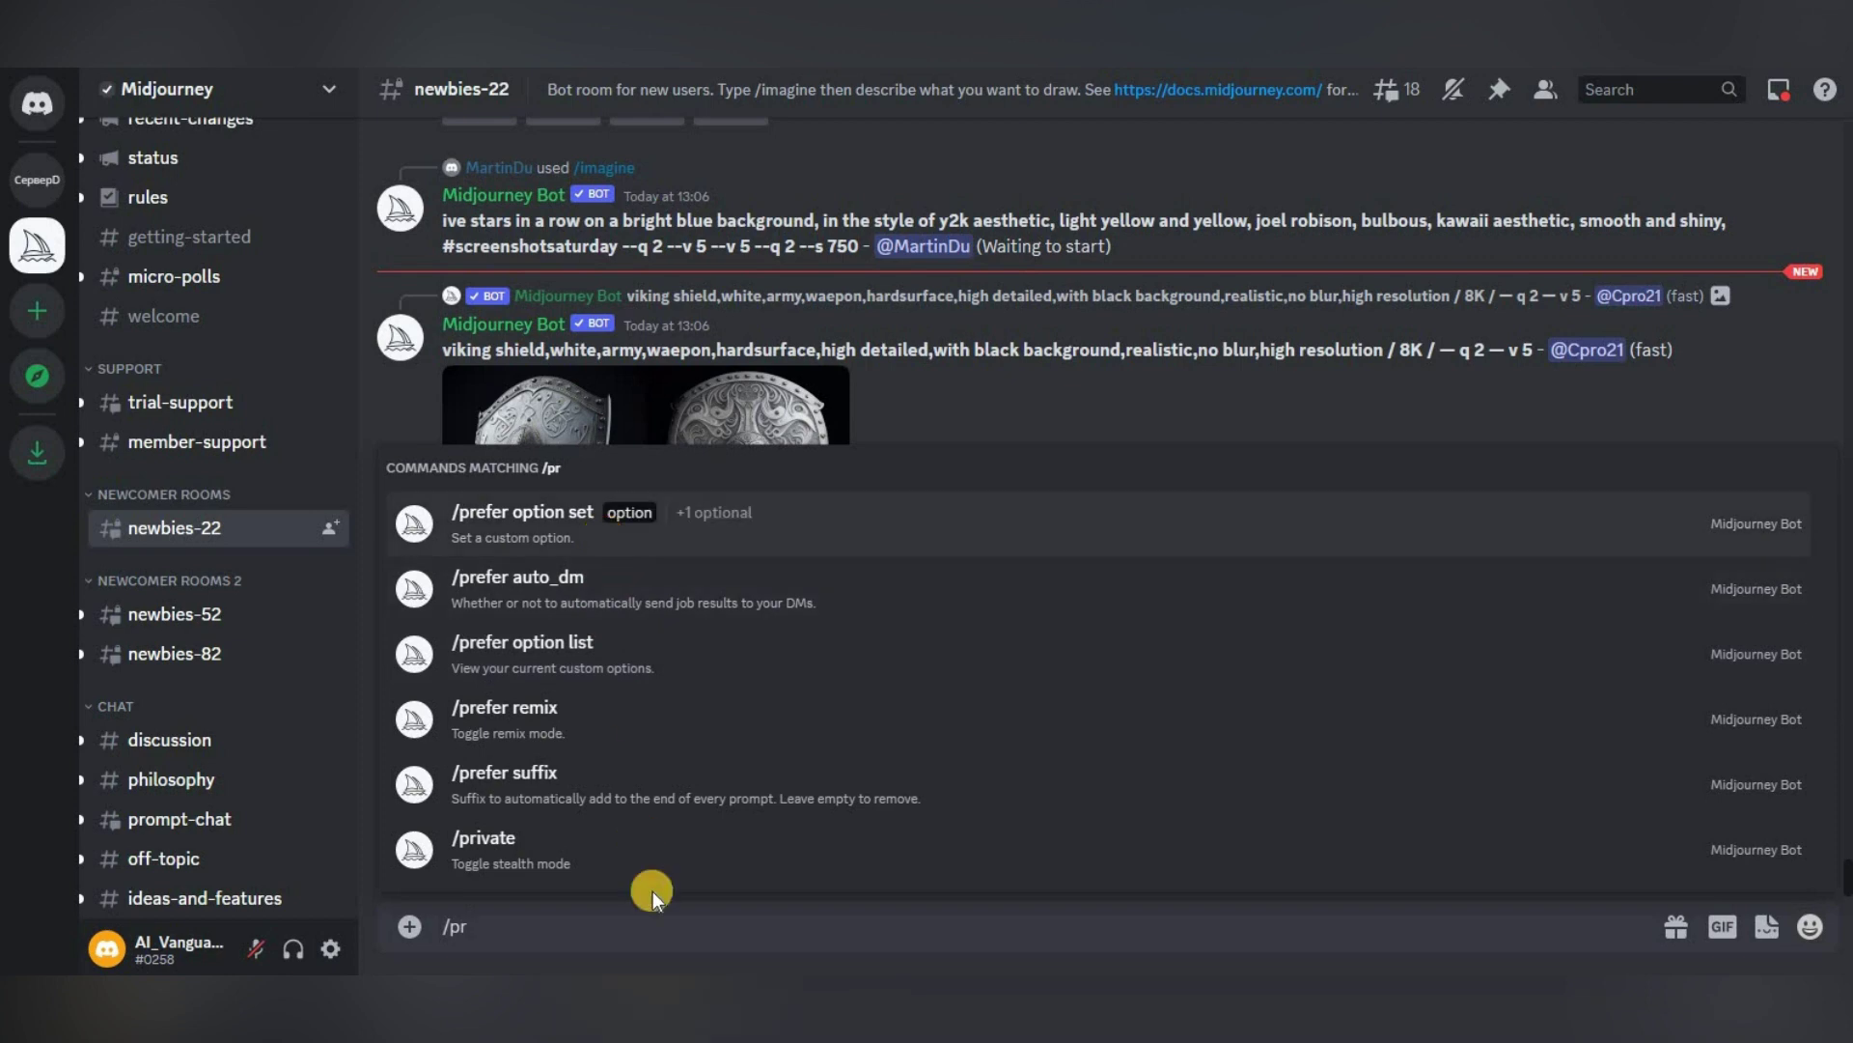
type("retro")
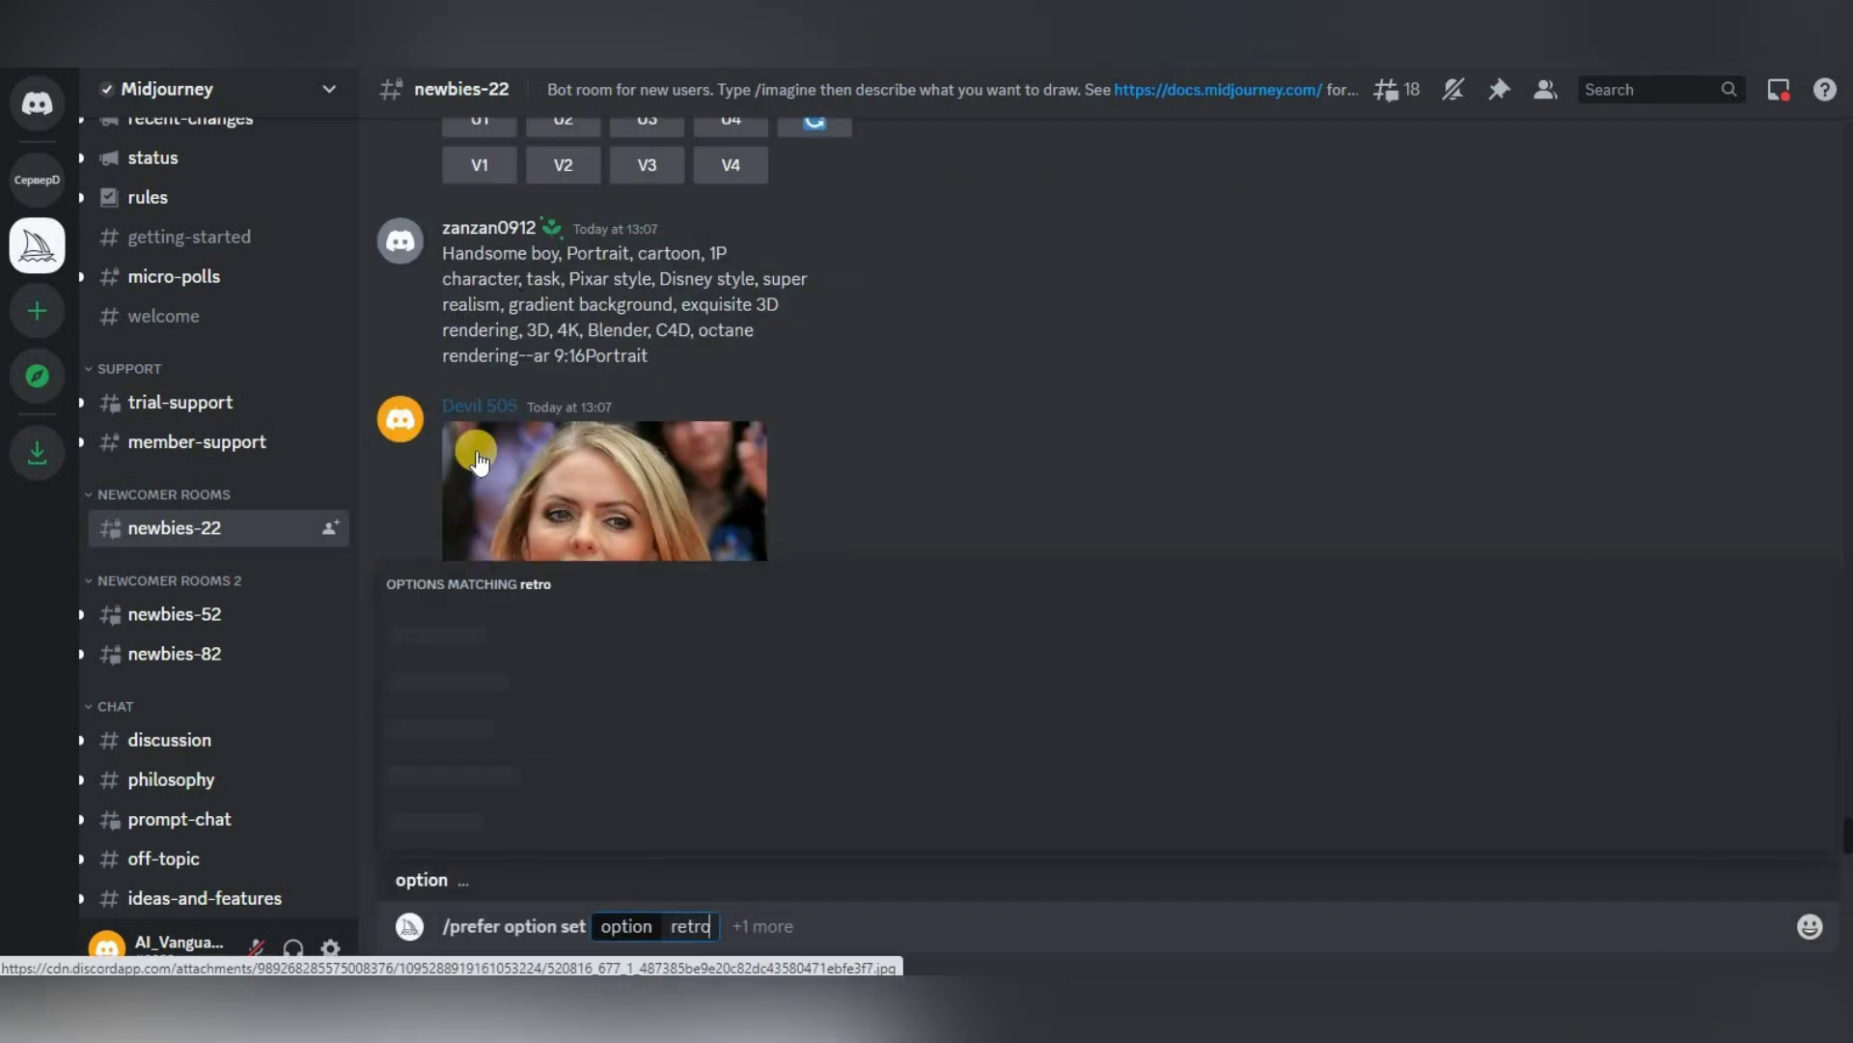
left_click(490, 829)
type("Hyper Real, Retro")
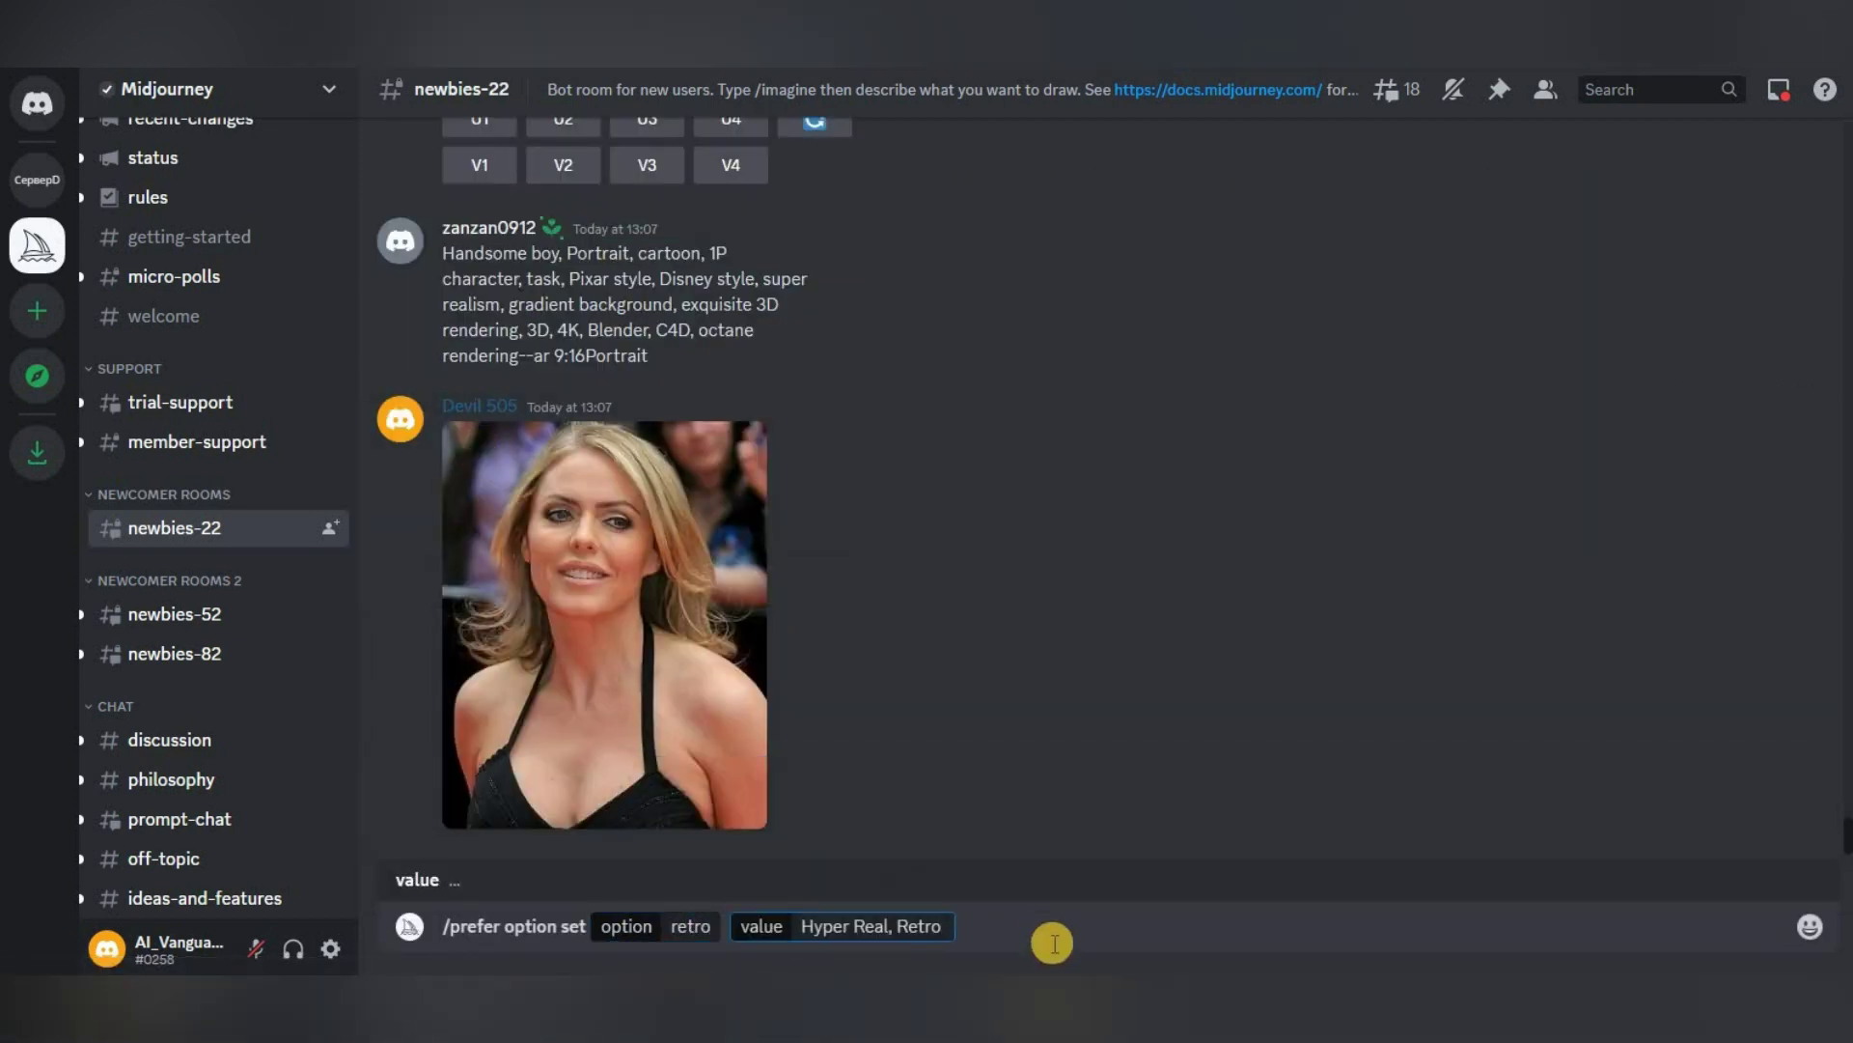
type("--ar 9:16")
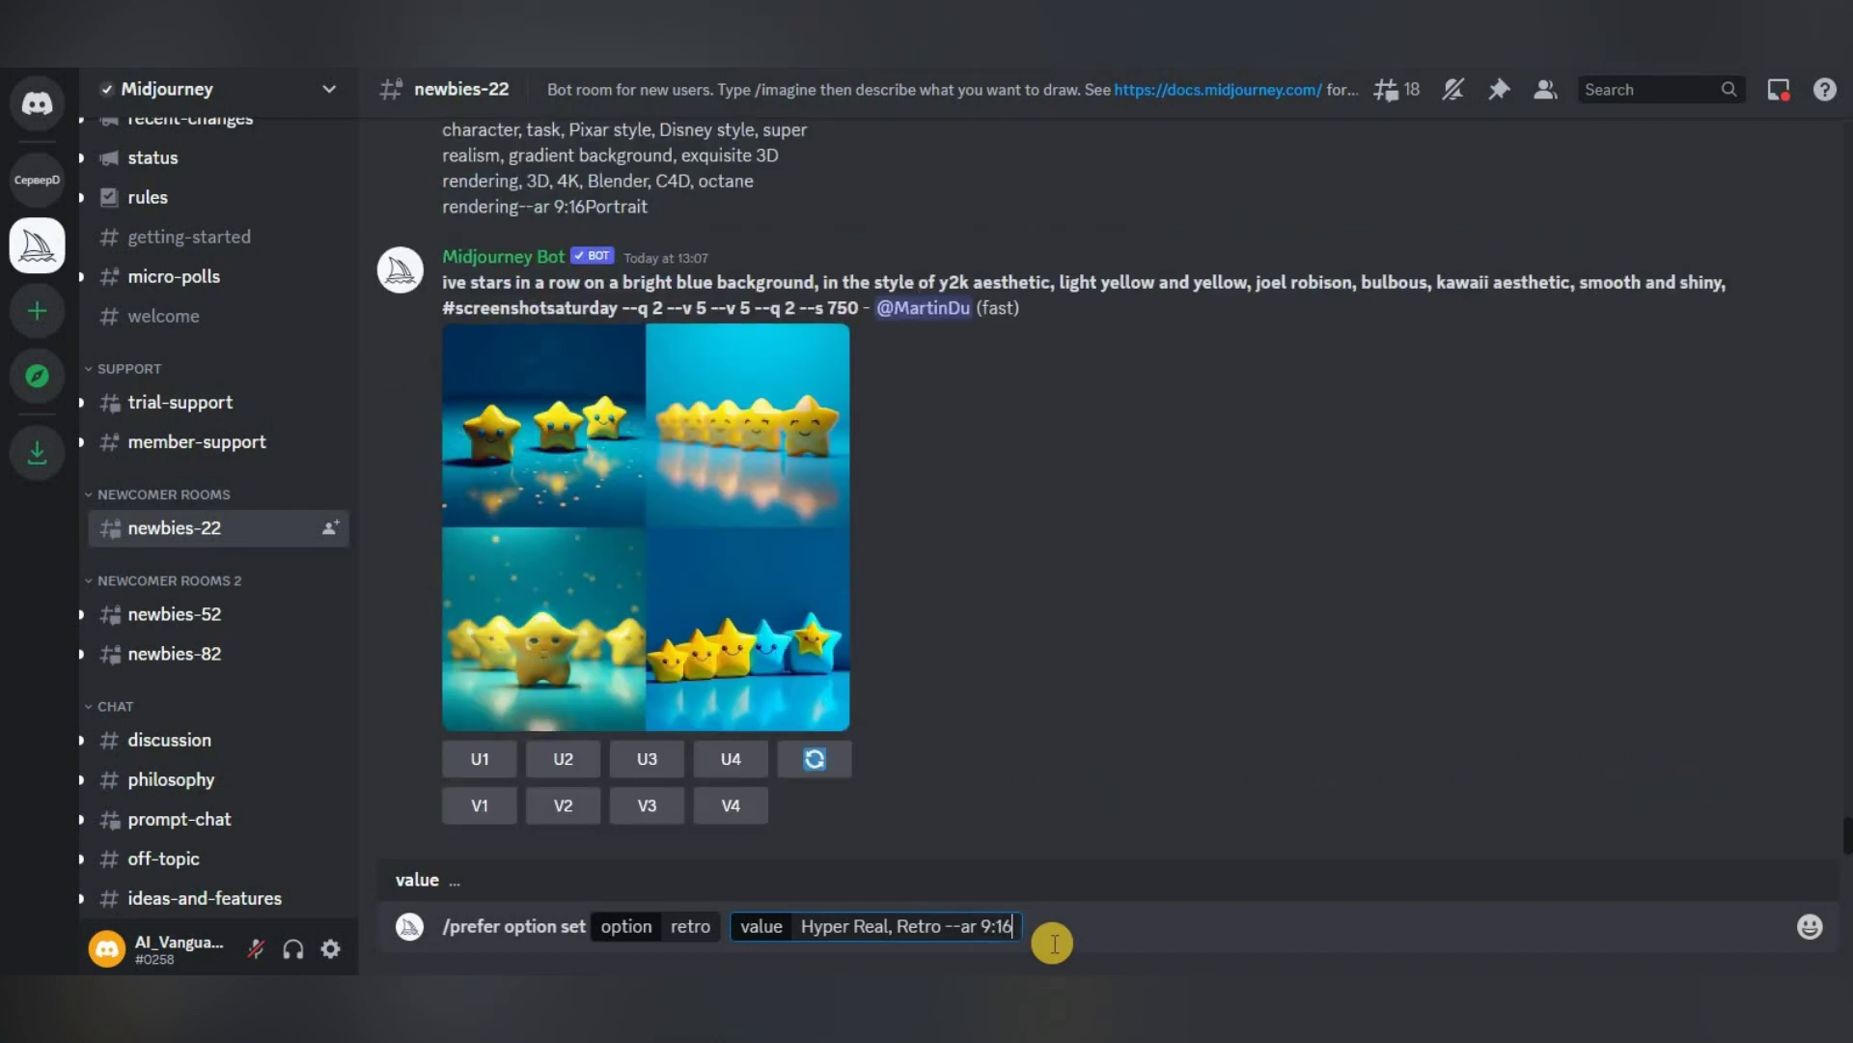
key("Return")
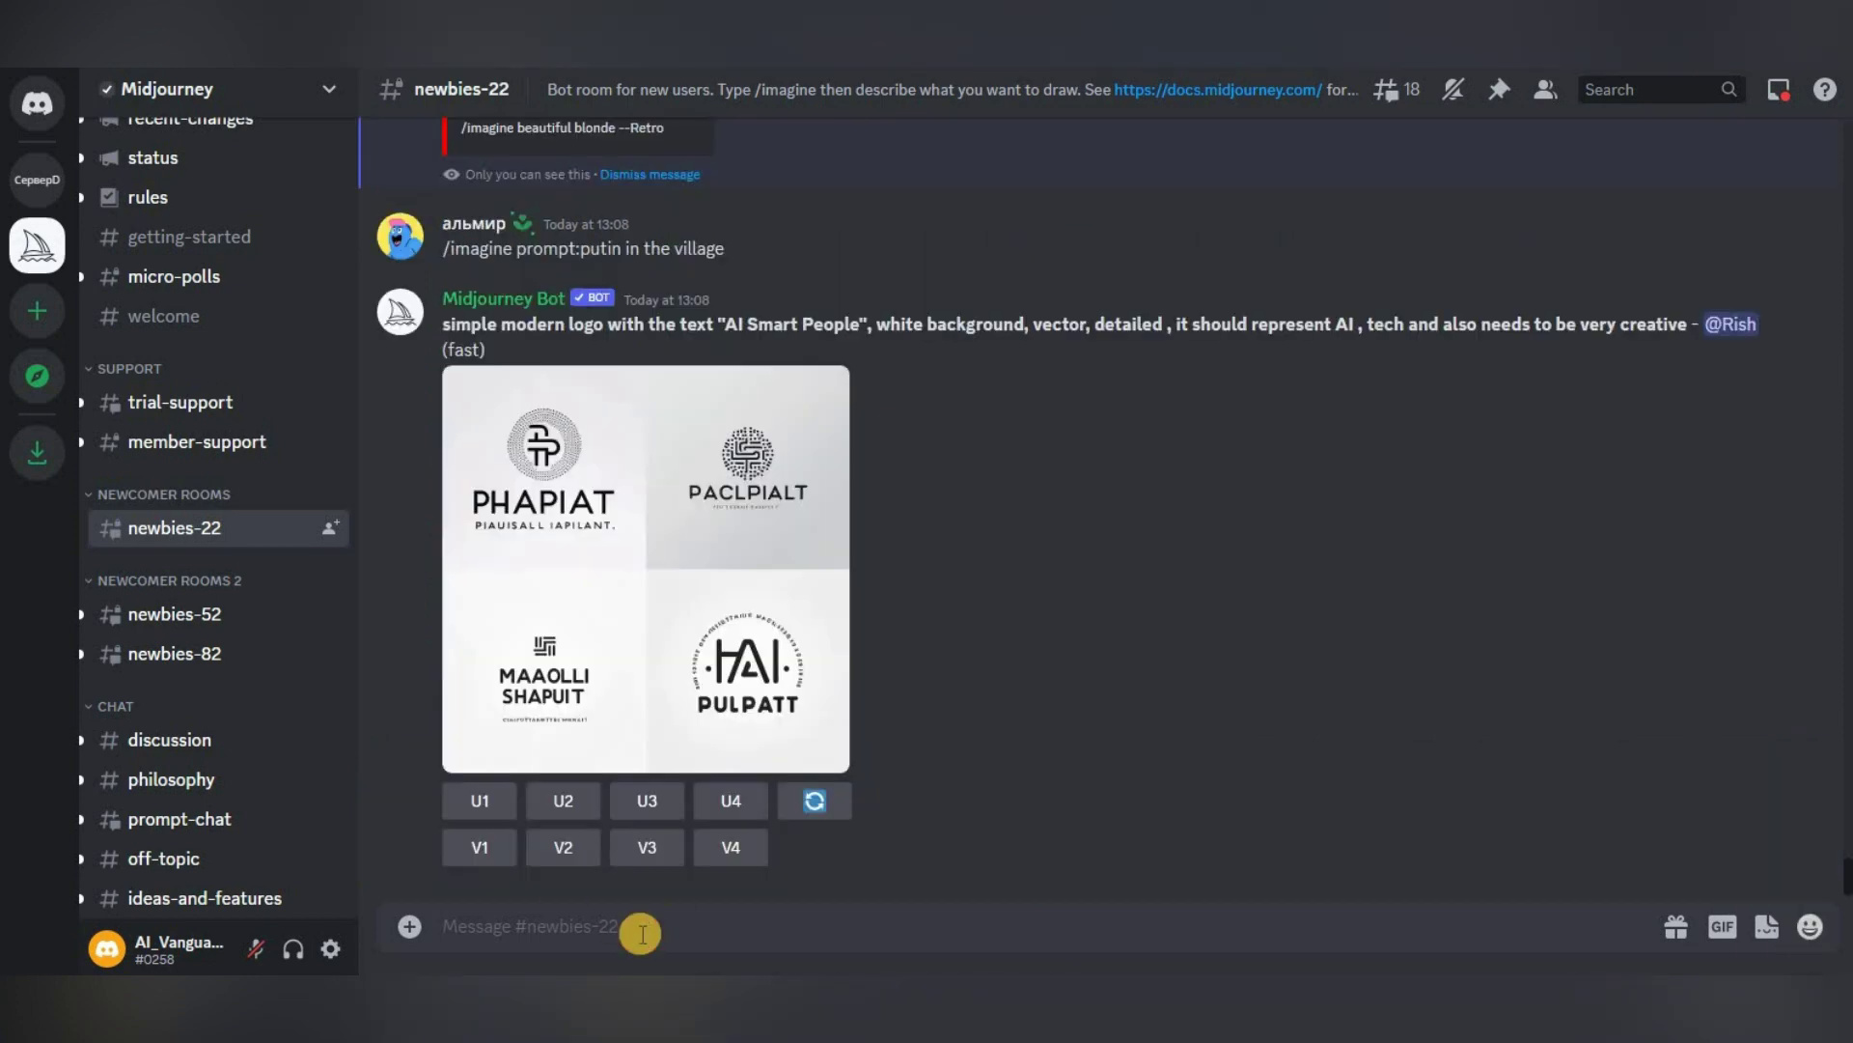
- Generate images with /imagine 'beautiful blonde --retro', fixing the typo in the option name
type("/")
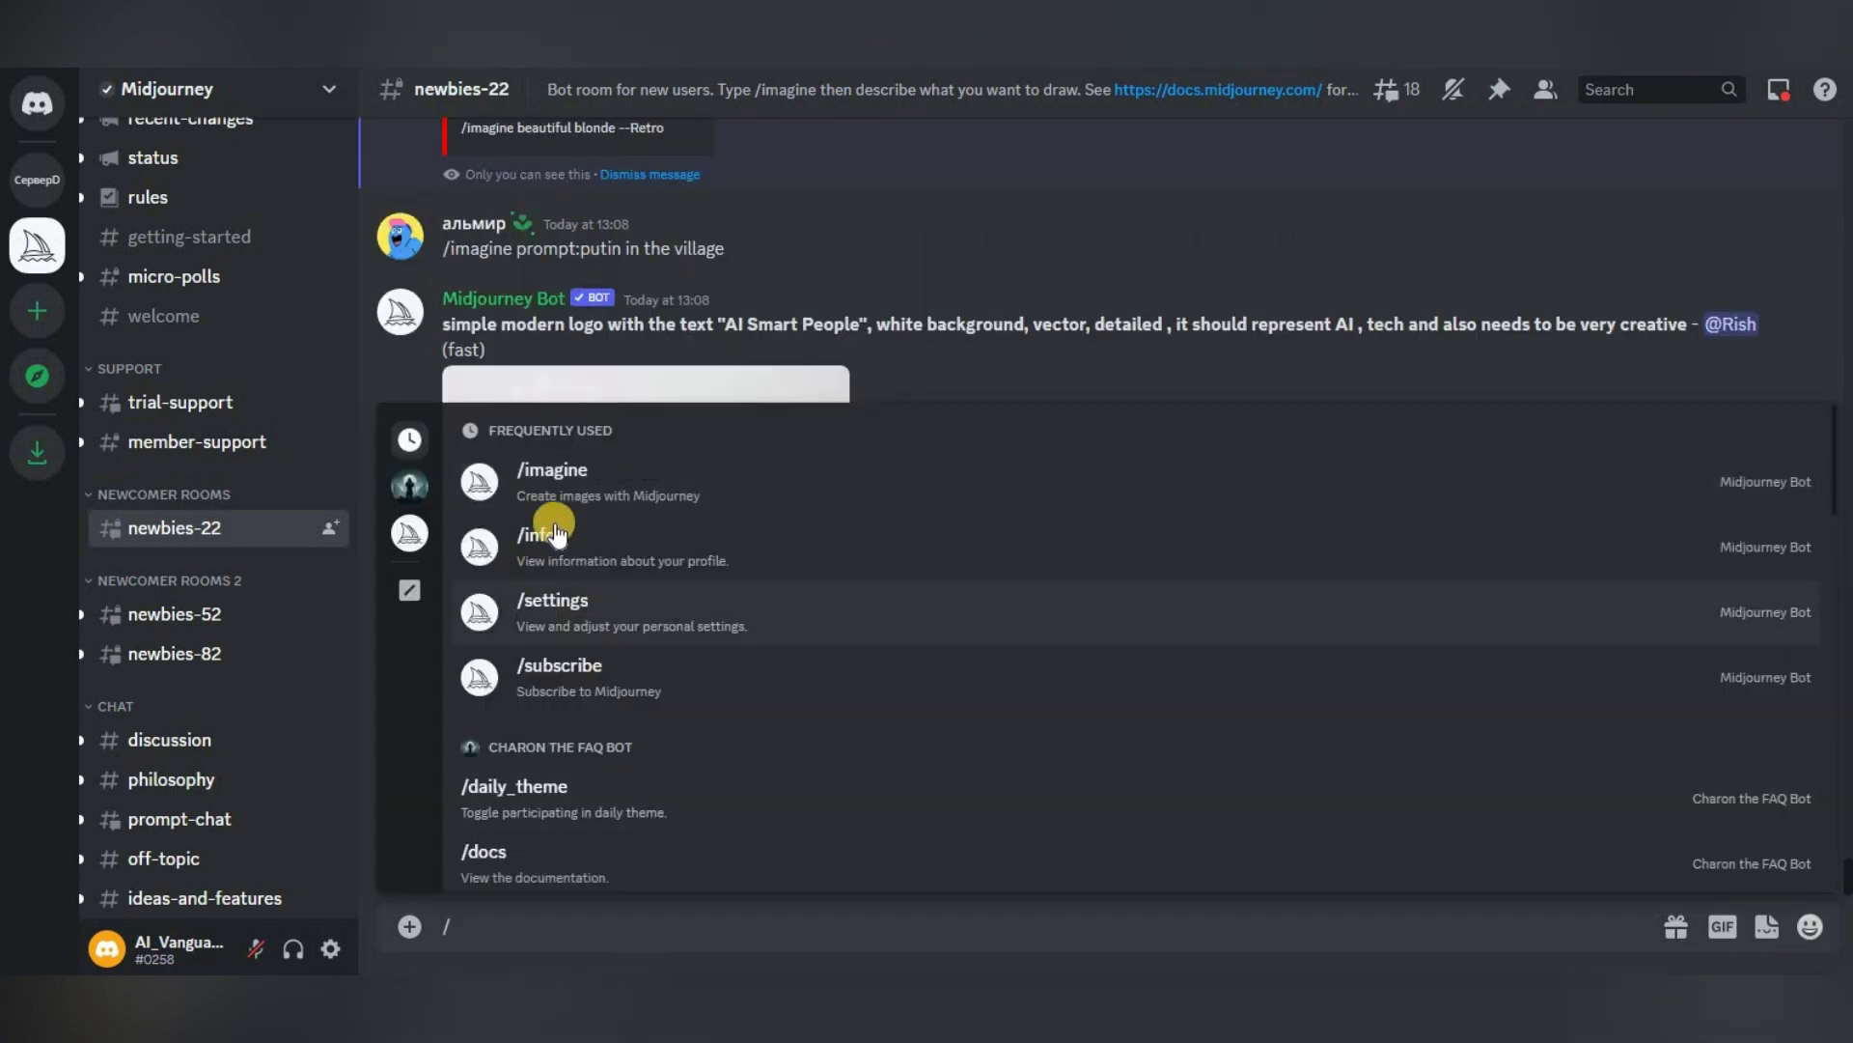
key("Tab")
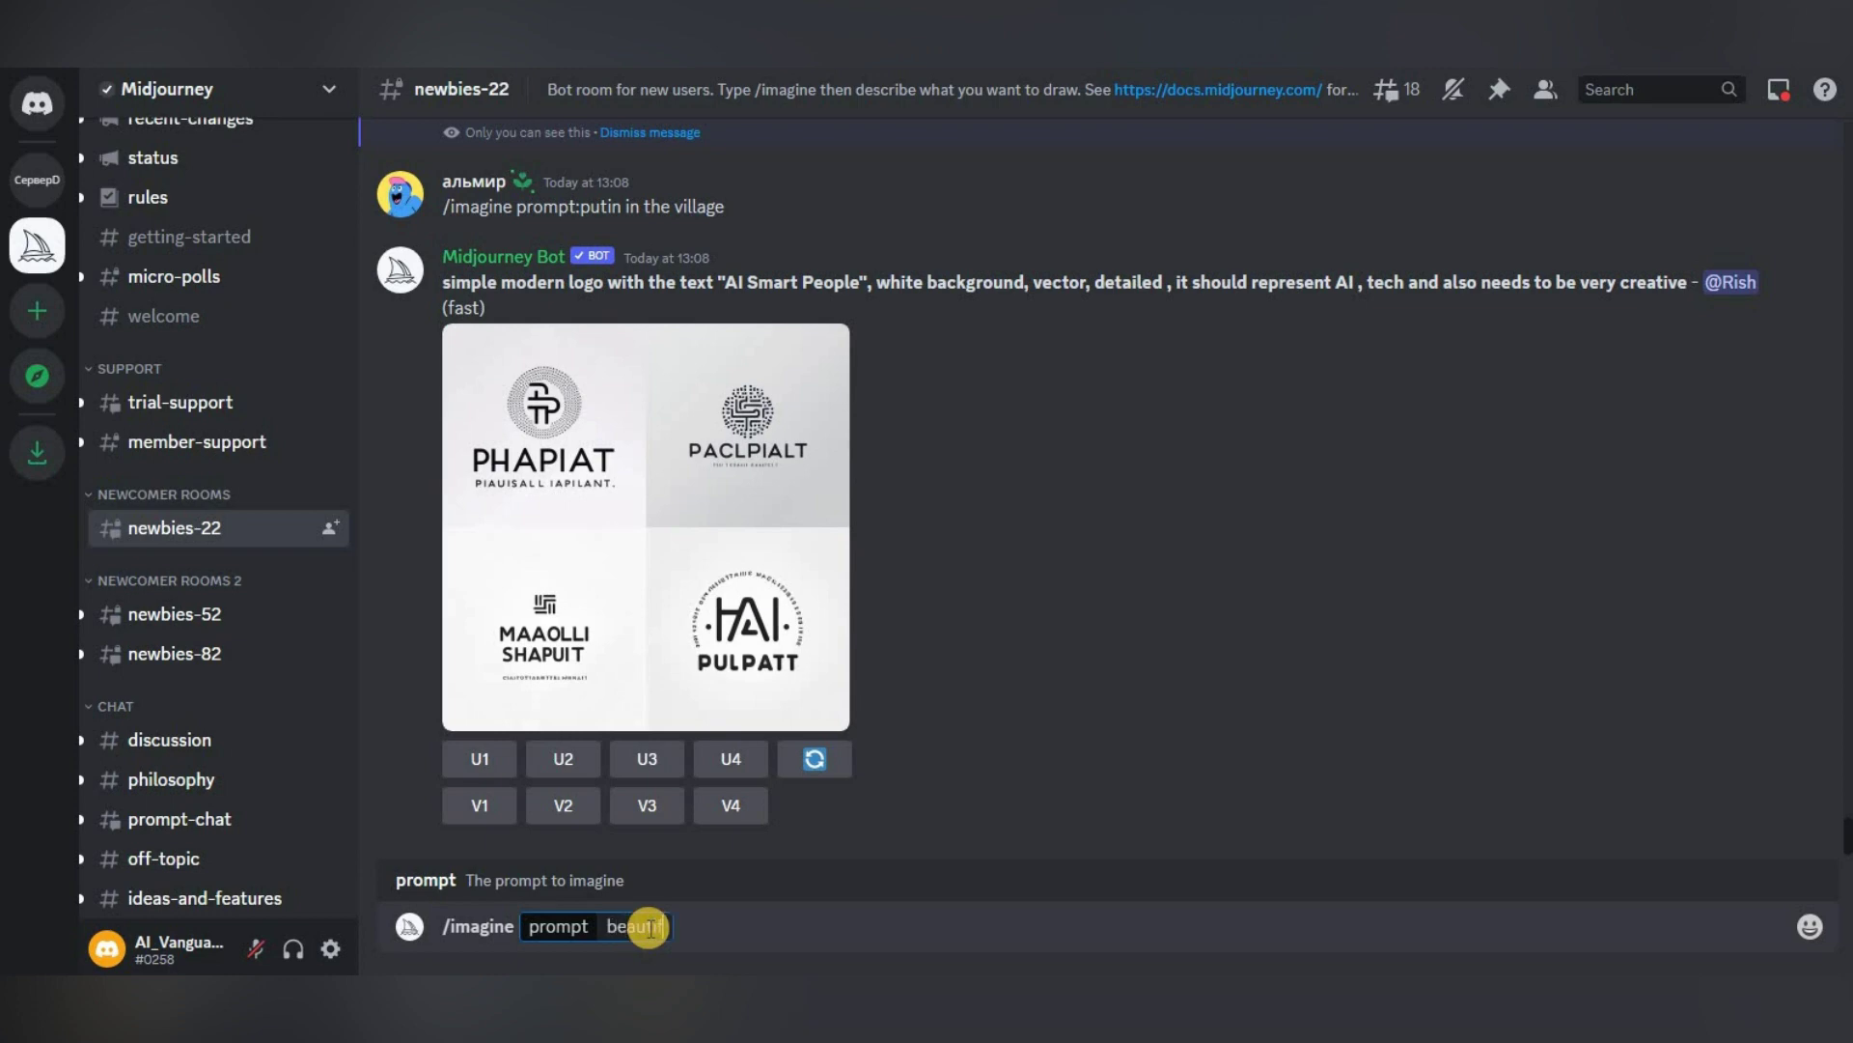
type("beautiful blonde --retrpo")
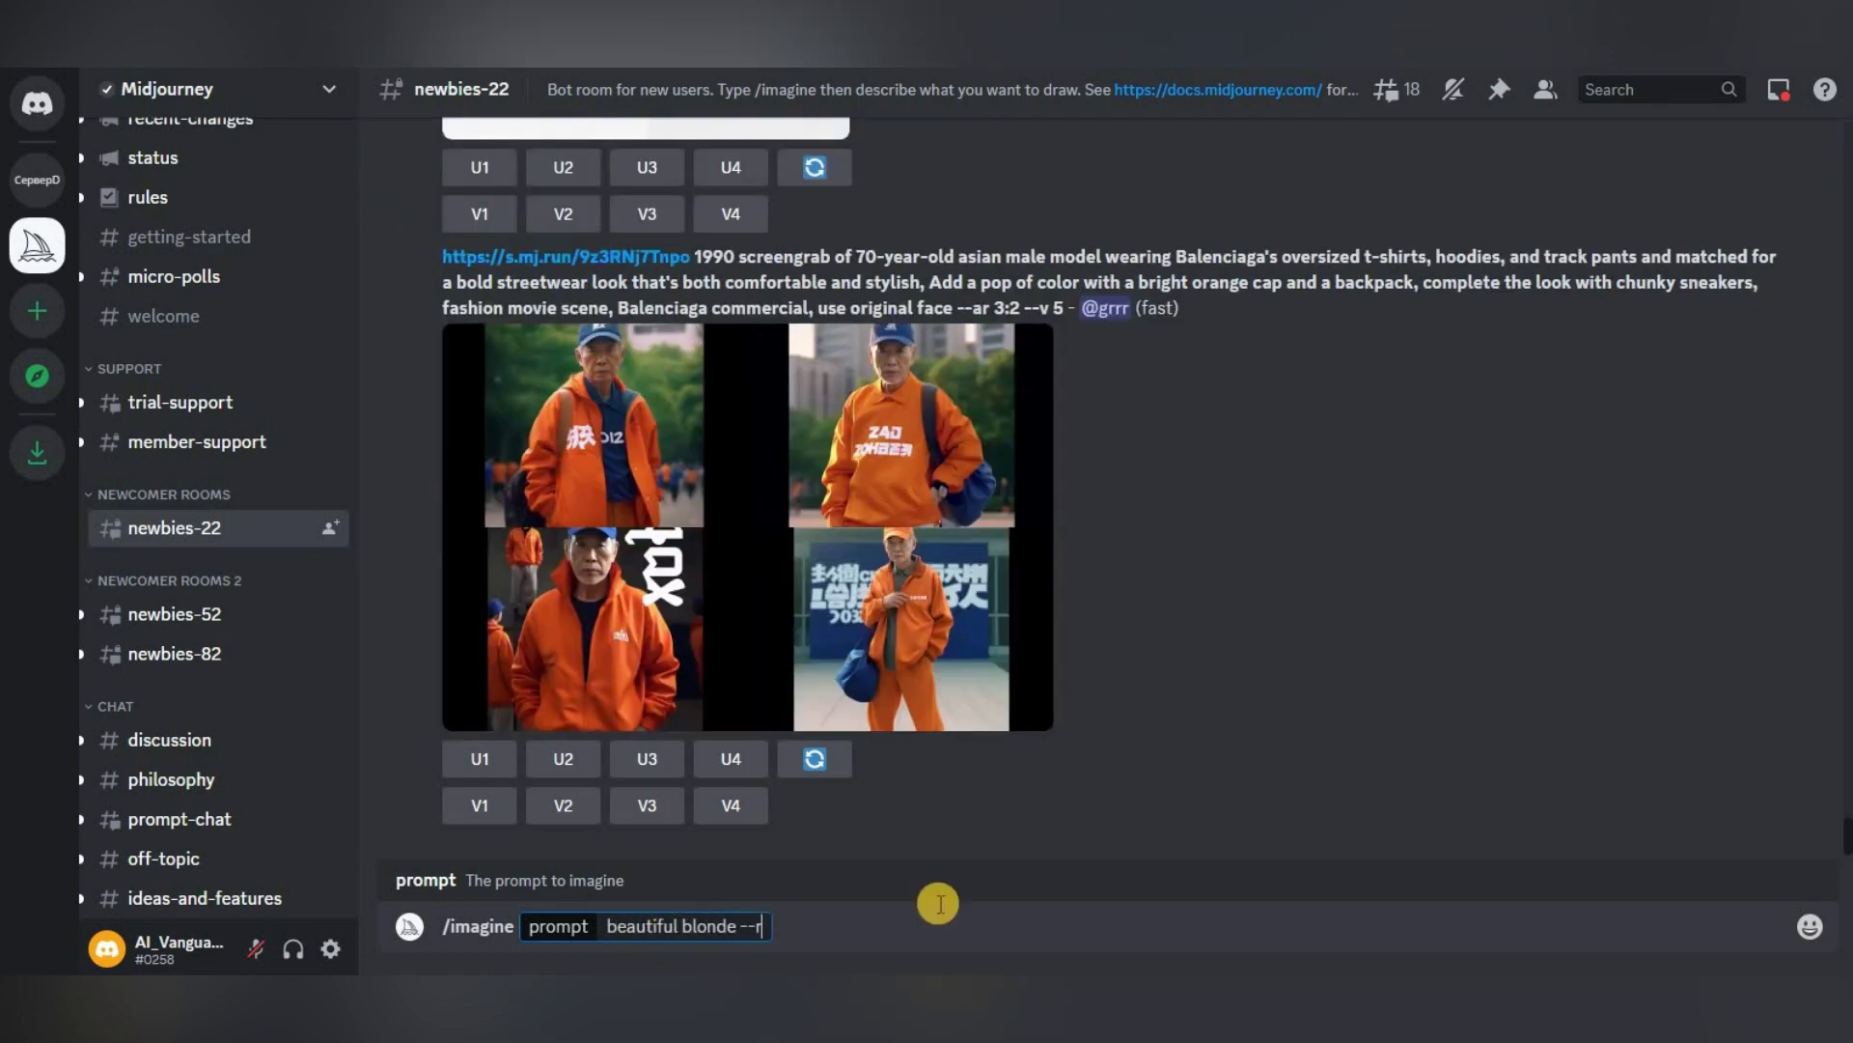
key("BackSpace")
key("BackSpace")
type("o")
key("Return")
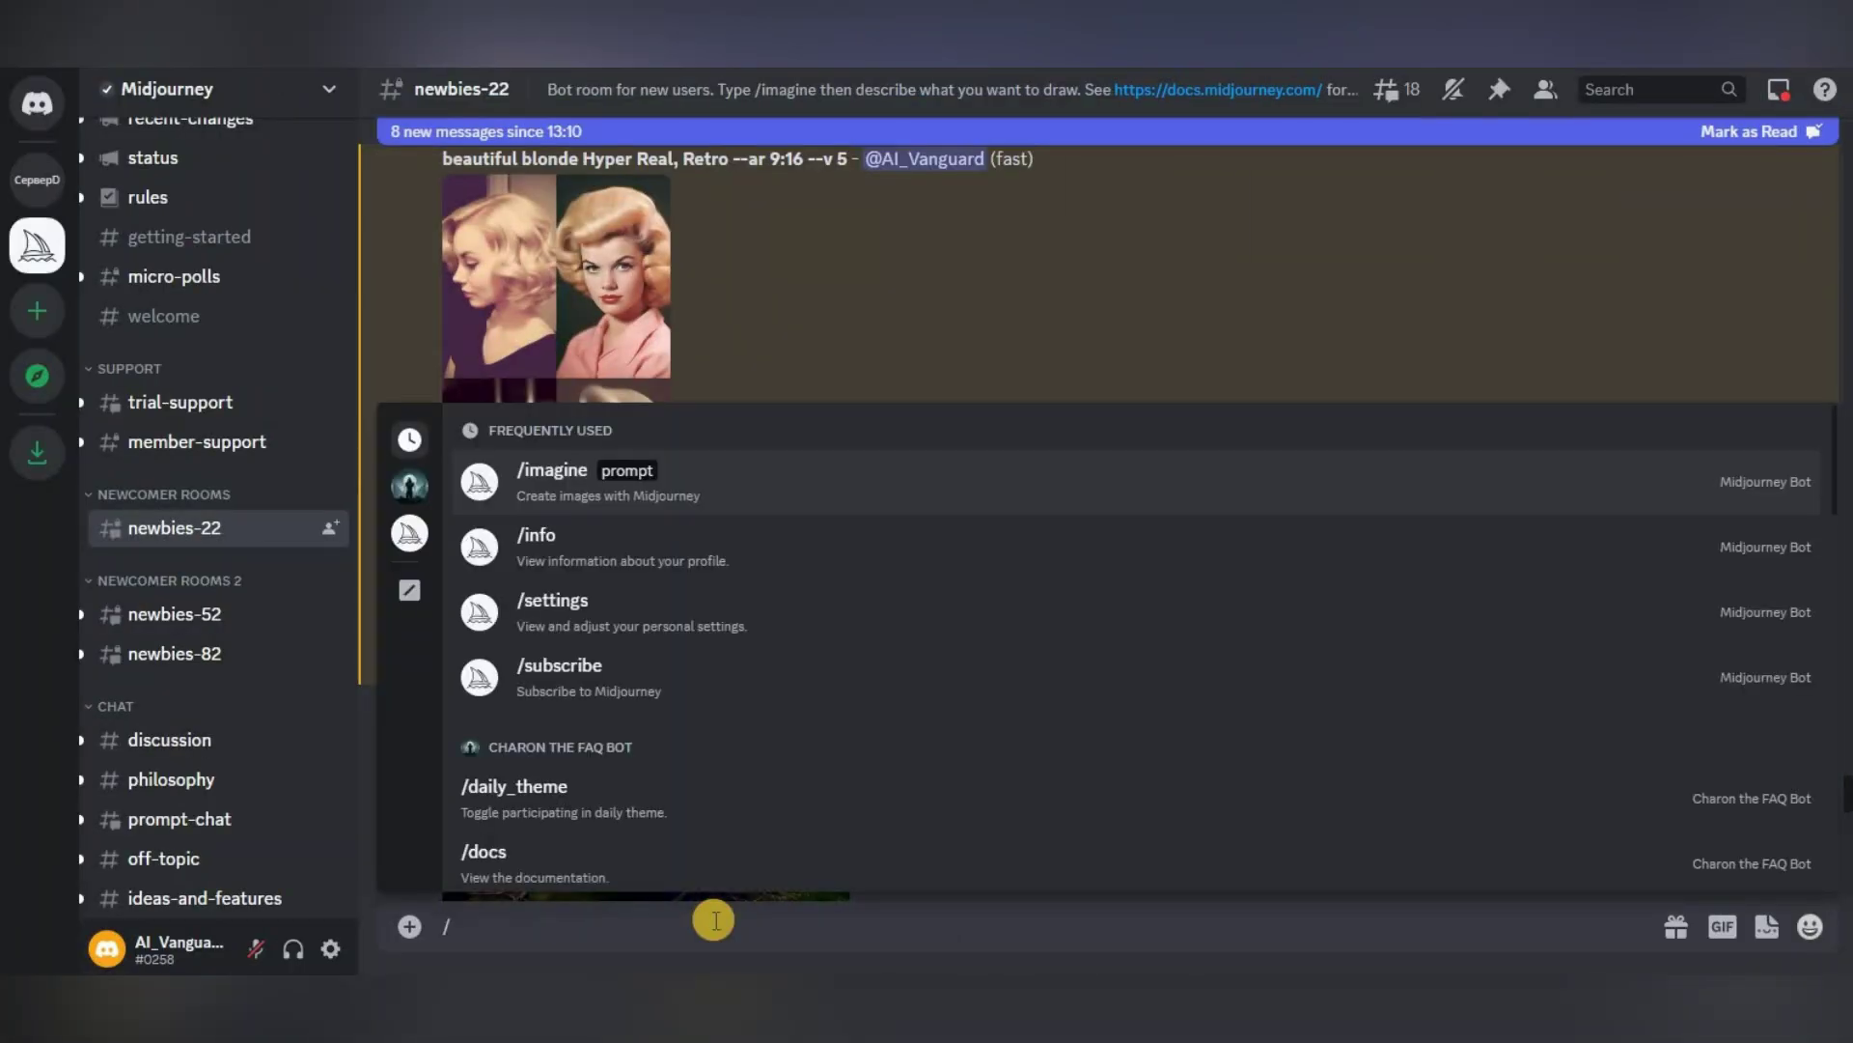
type("pref")
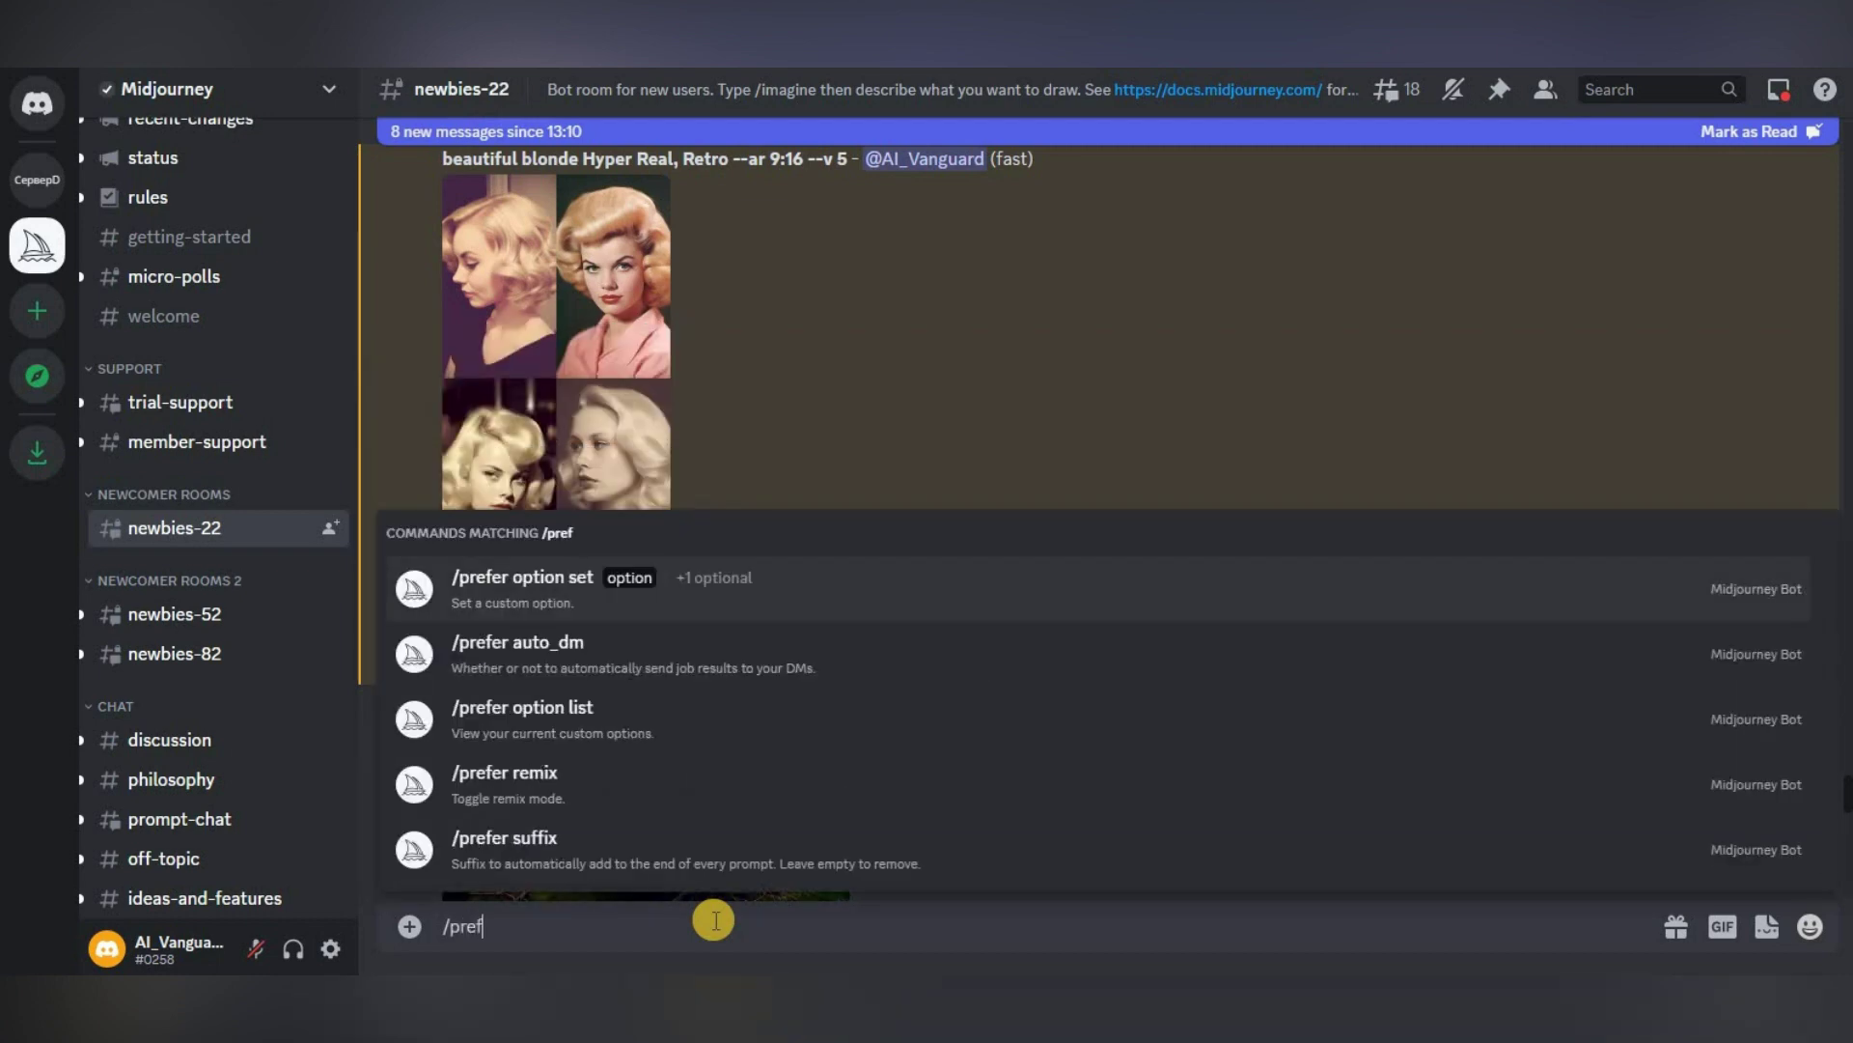
- Send /prefer option list and highlight the bot's list of wallpaper, cyberpunk and retro options
left_click(721, 734)
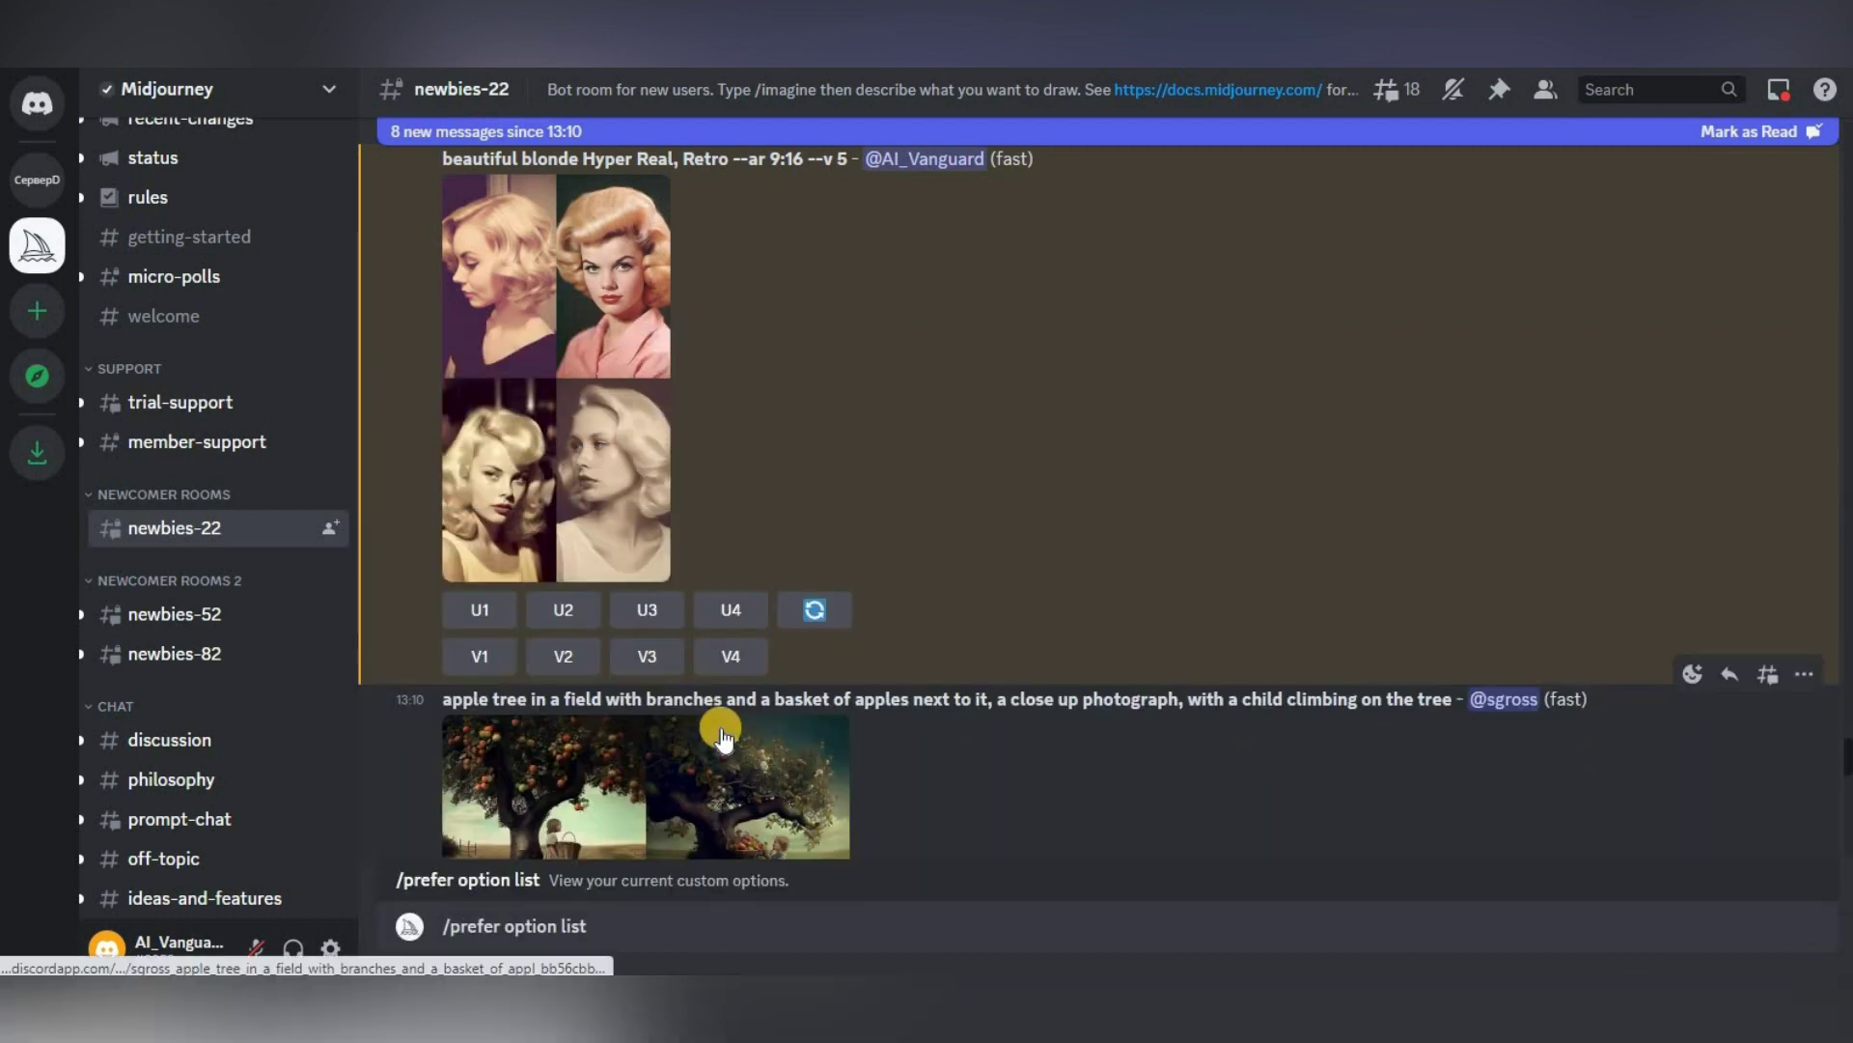
key("Return")
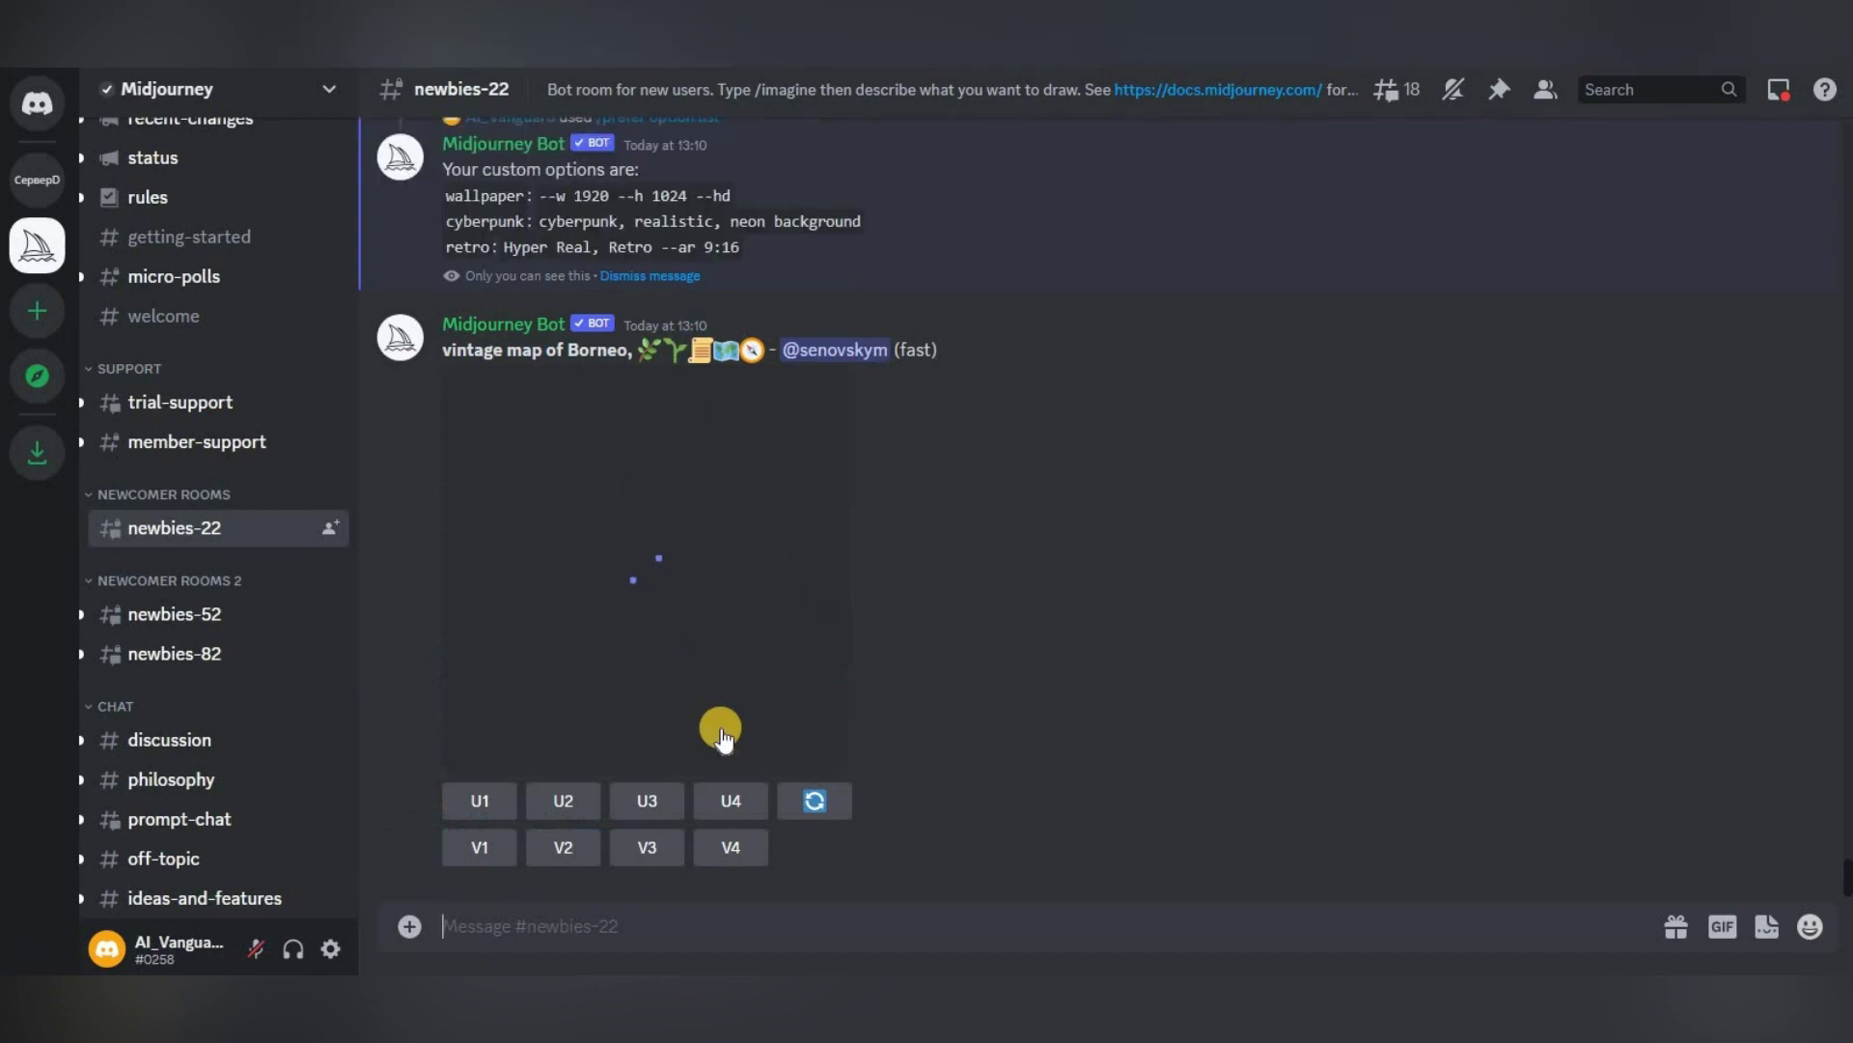
scroll(748, 710, "up", 3)
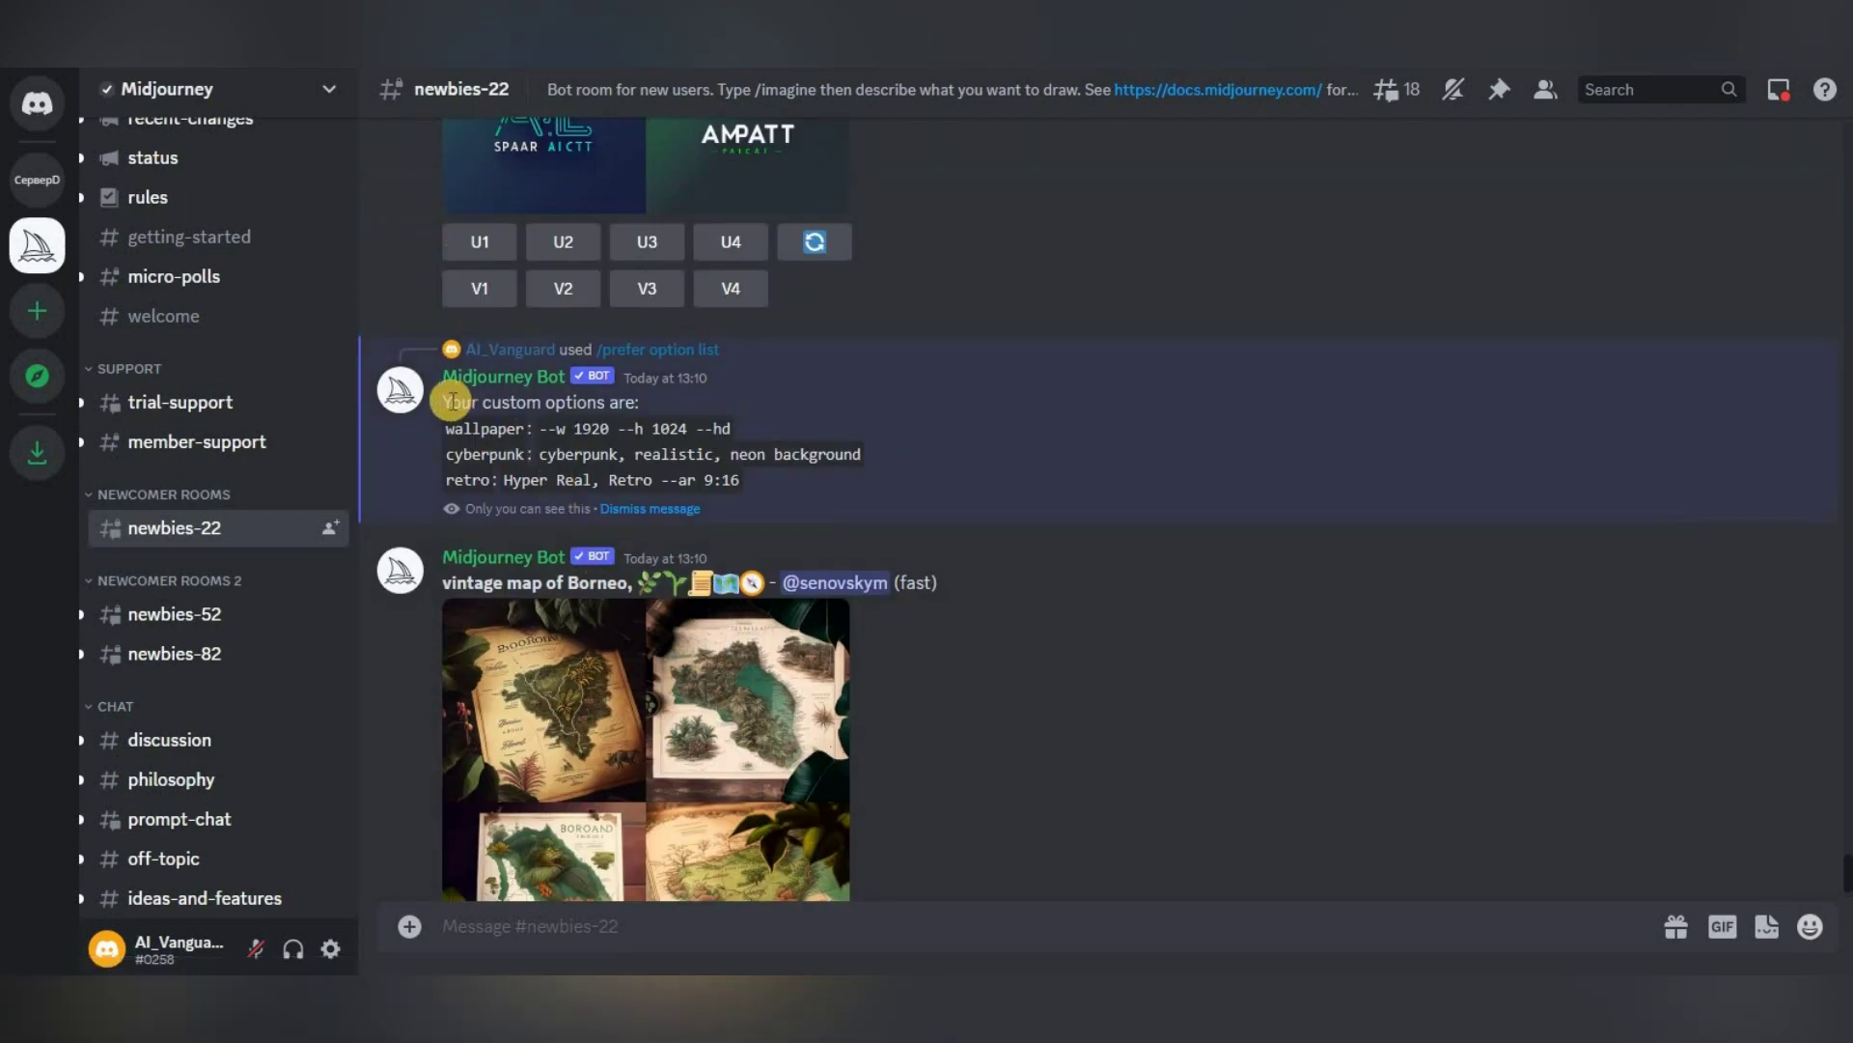
left_click_drag(445, 398, 745, 480)
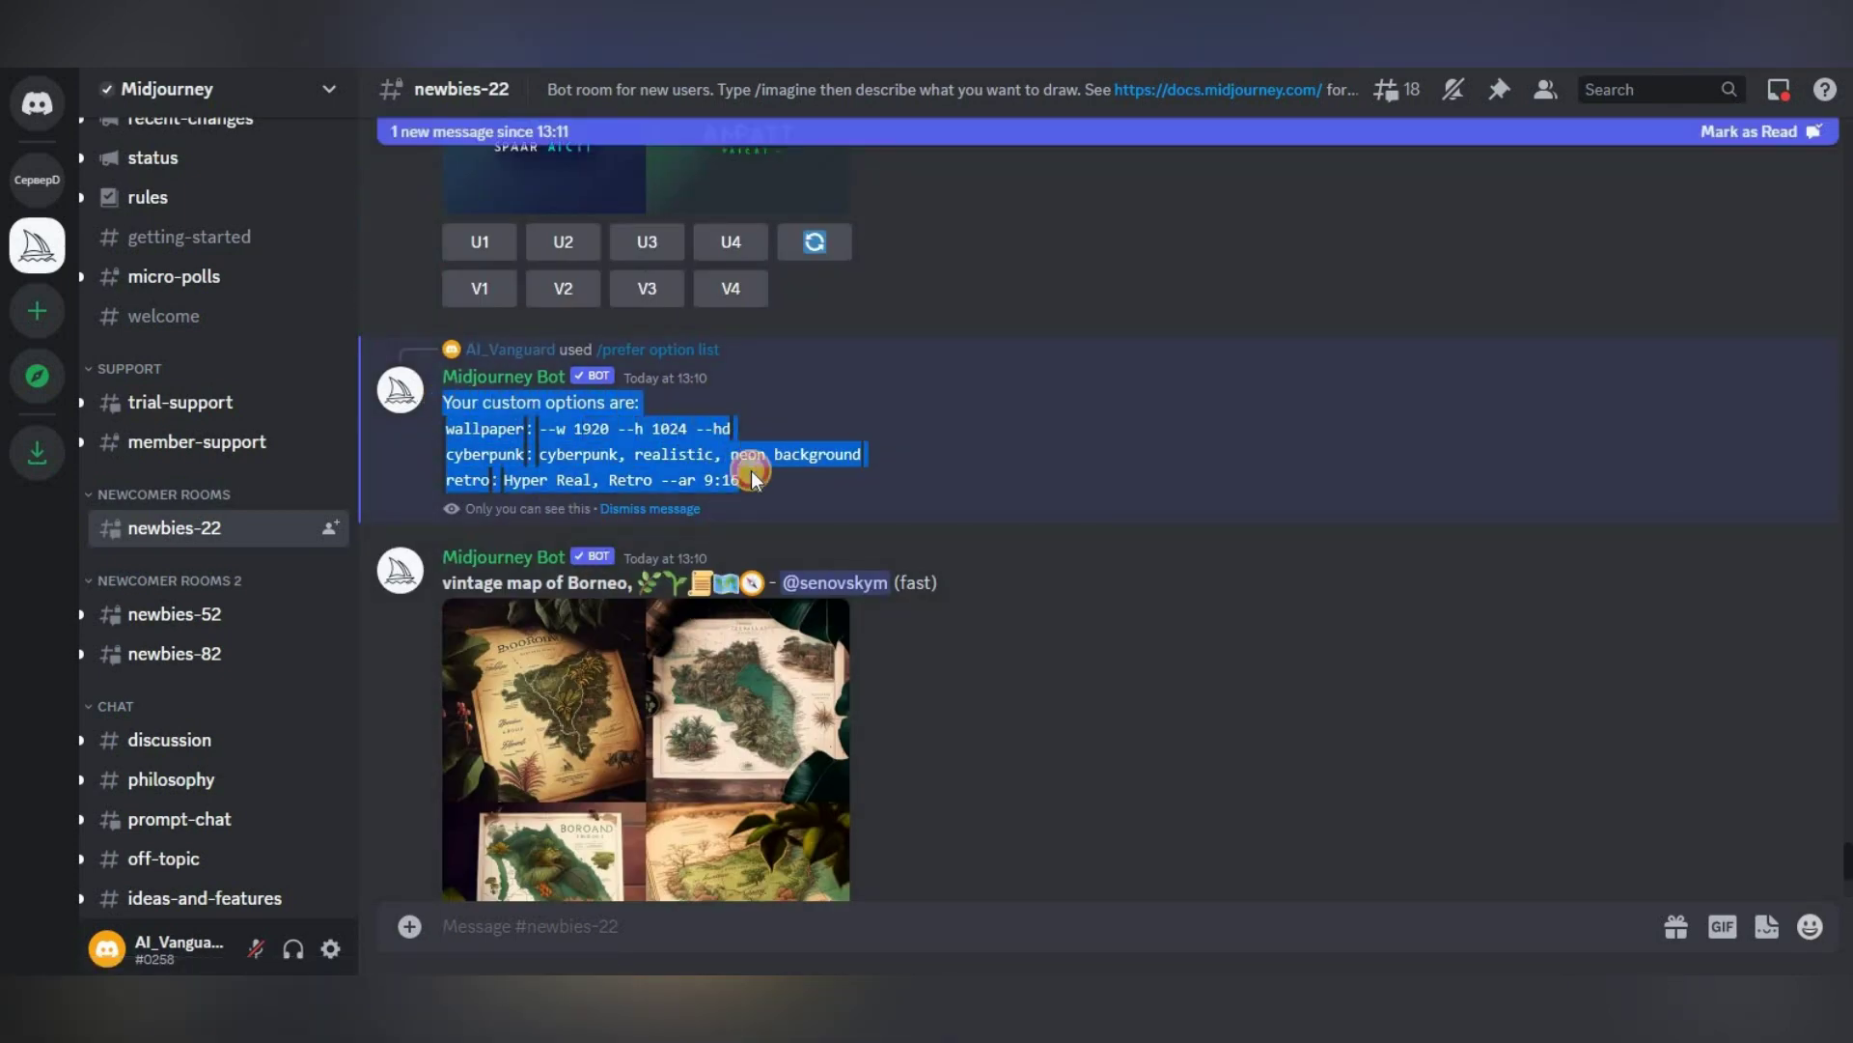
left_click(989, 477)
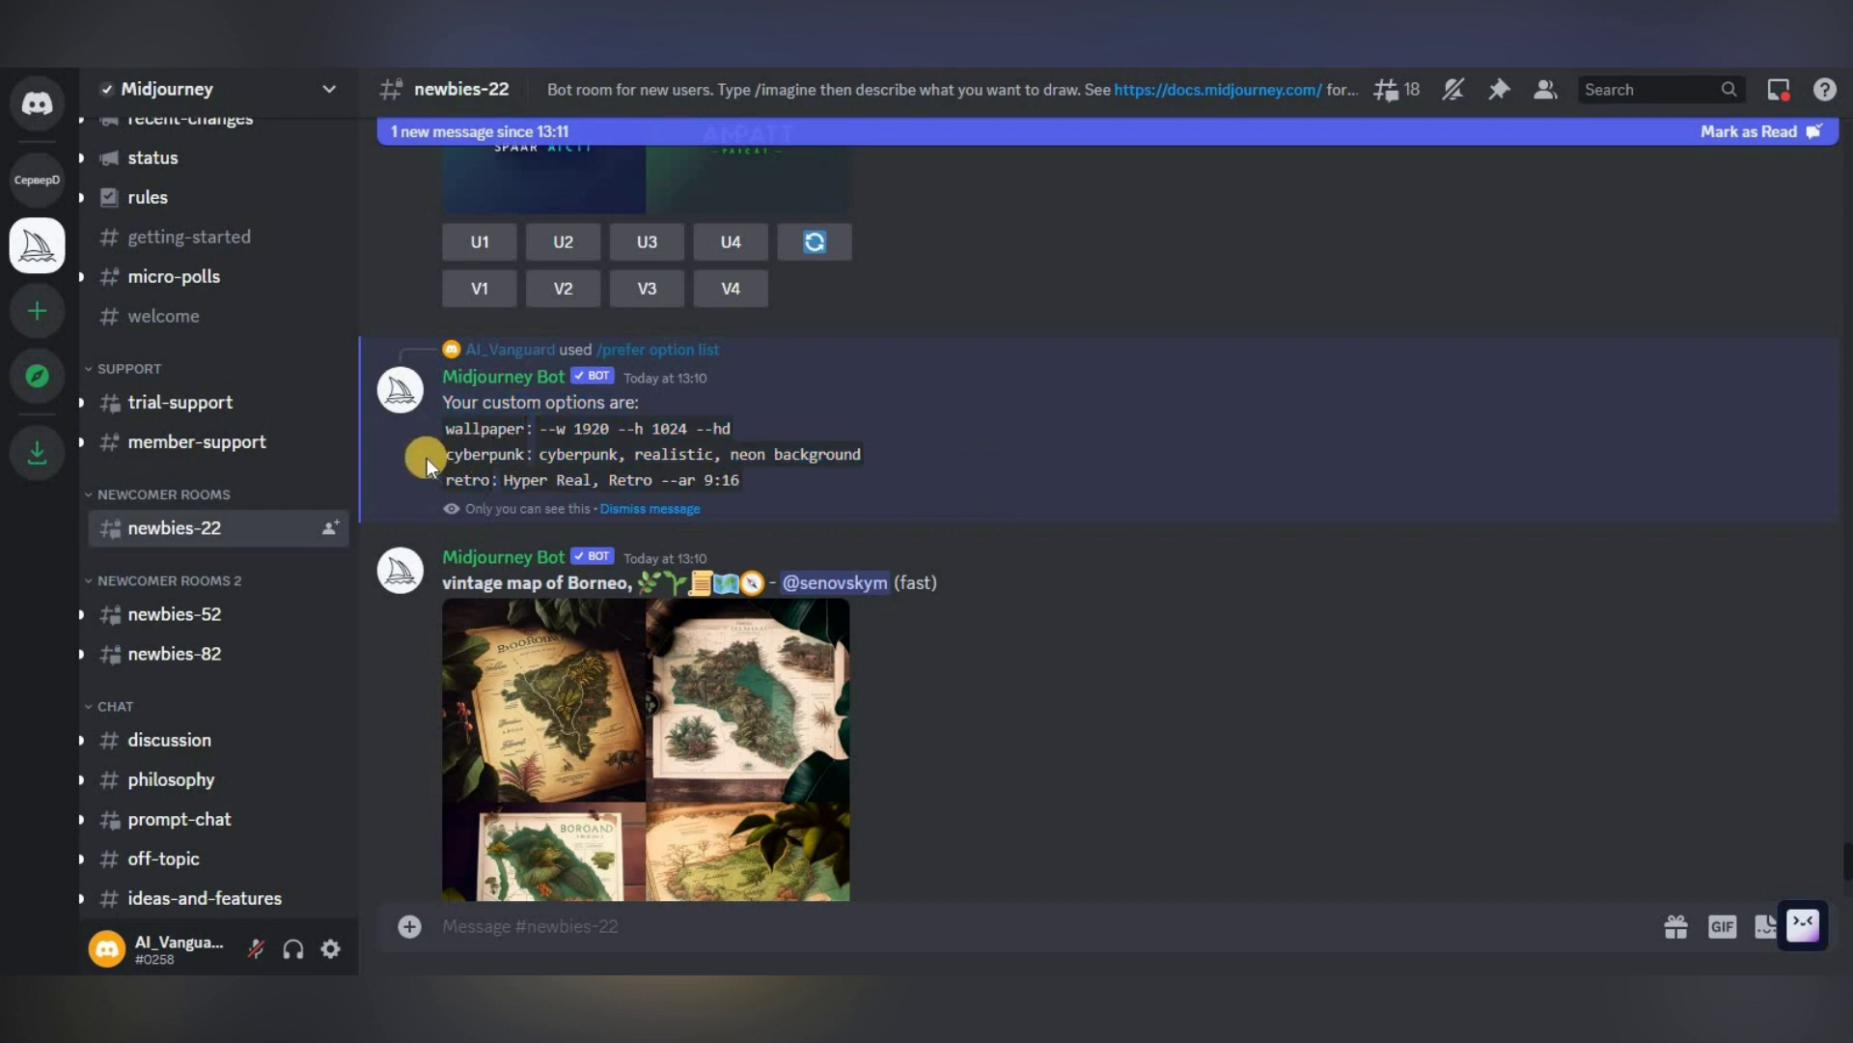
left_click(690, 923)
- Send /prefer option set with option 'retro' and no value to delete it
type("/")
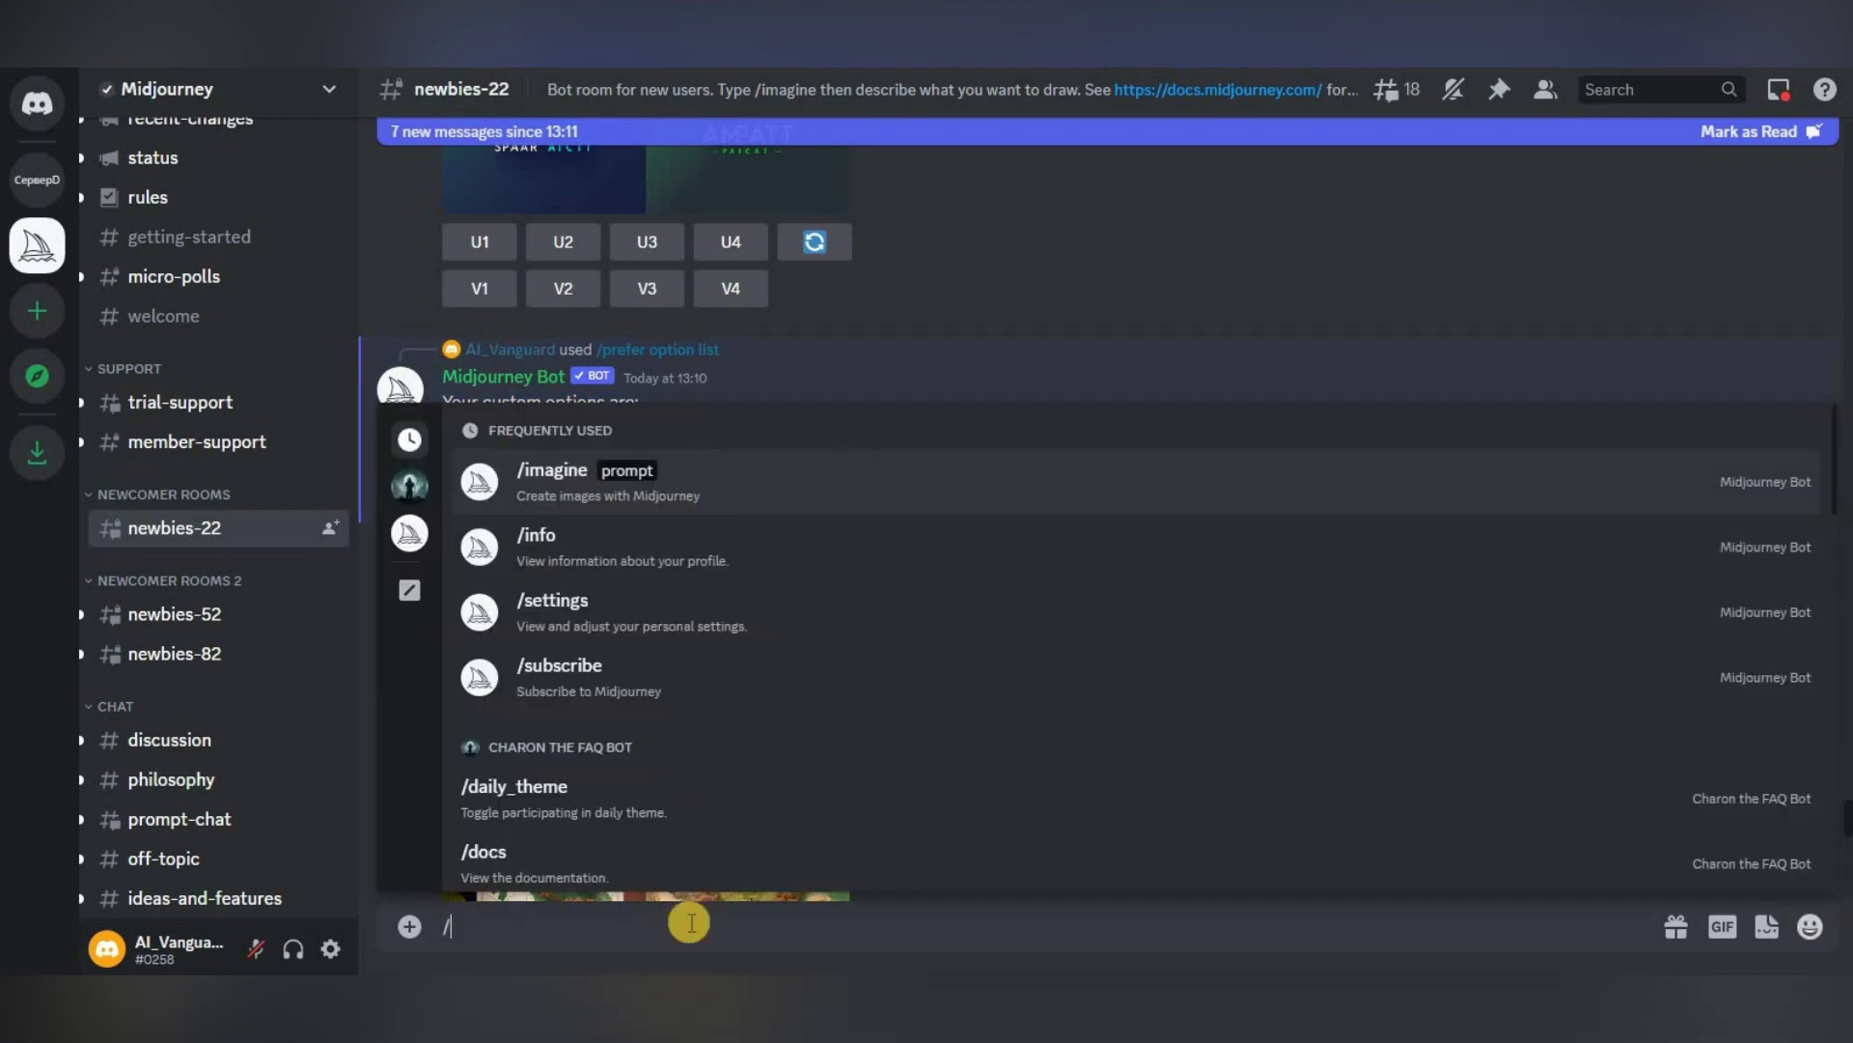
type("pref")
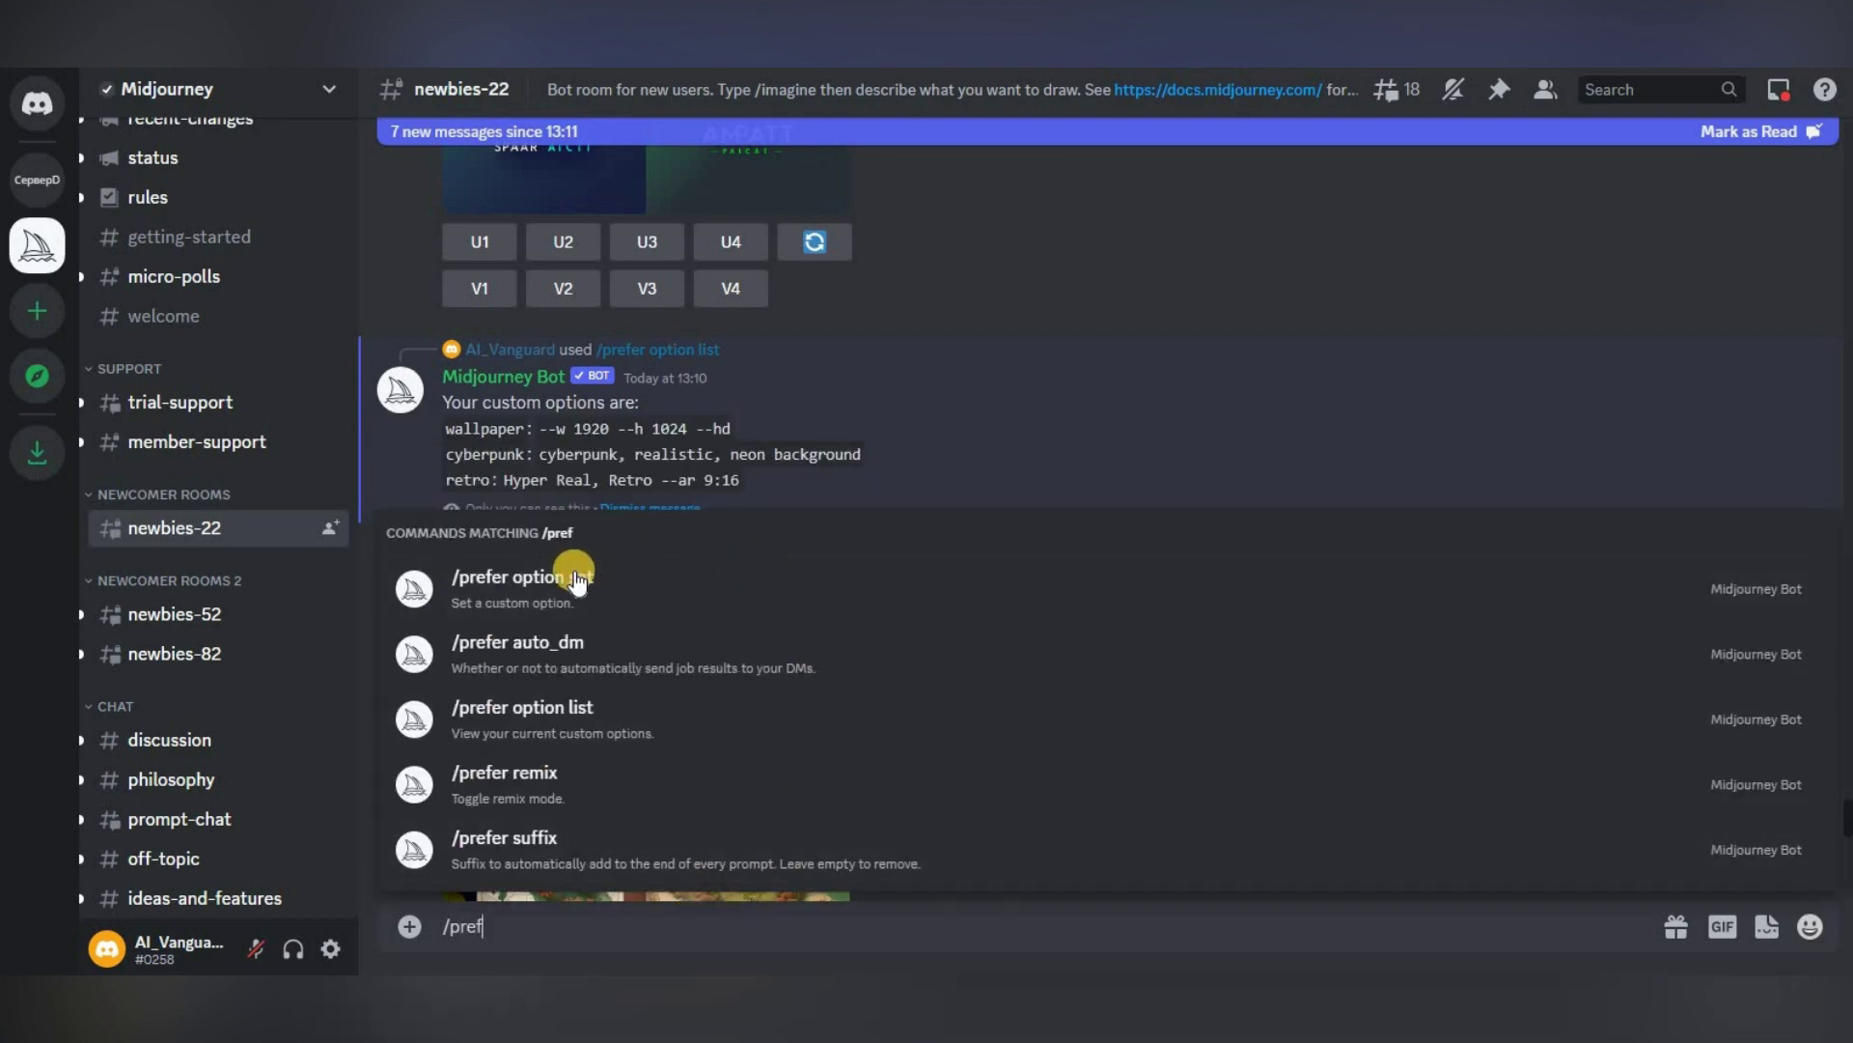
left_click(576, 613)
type("re")
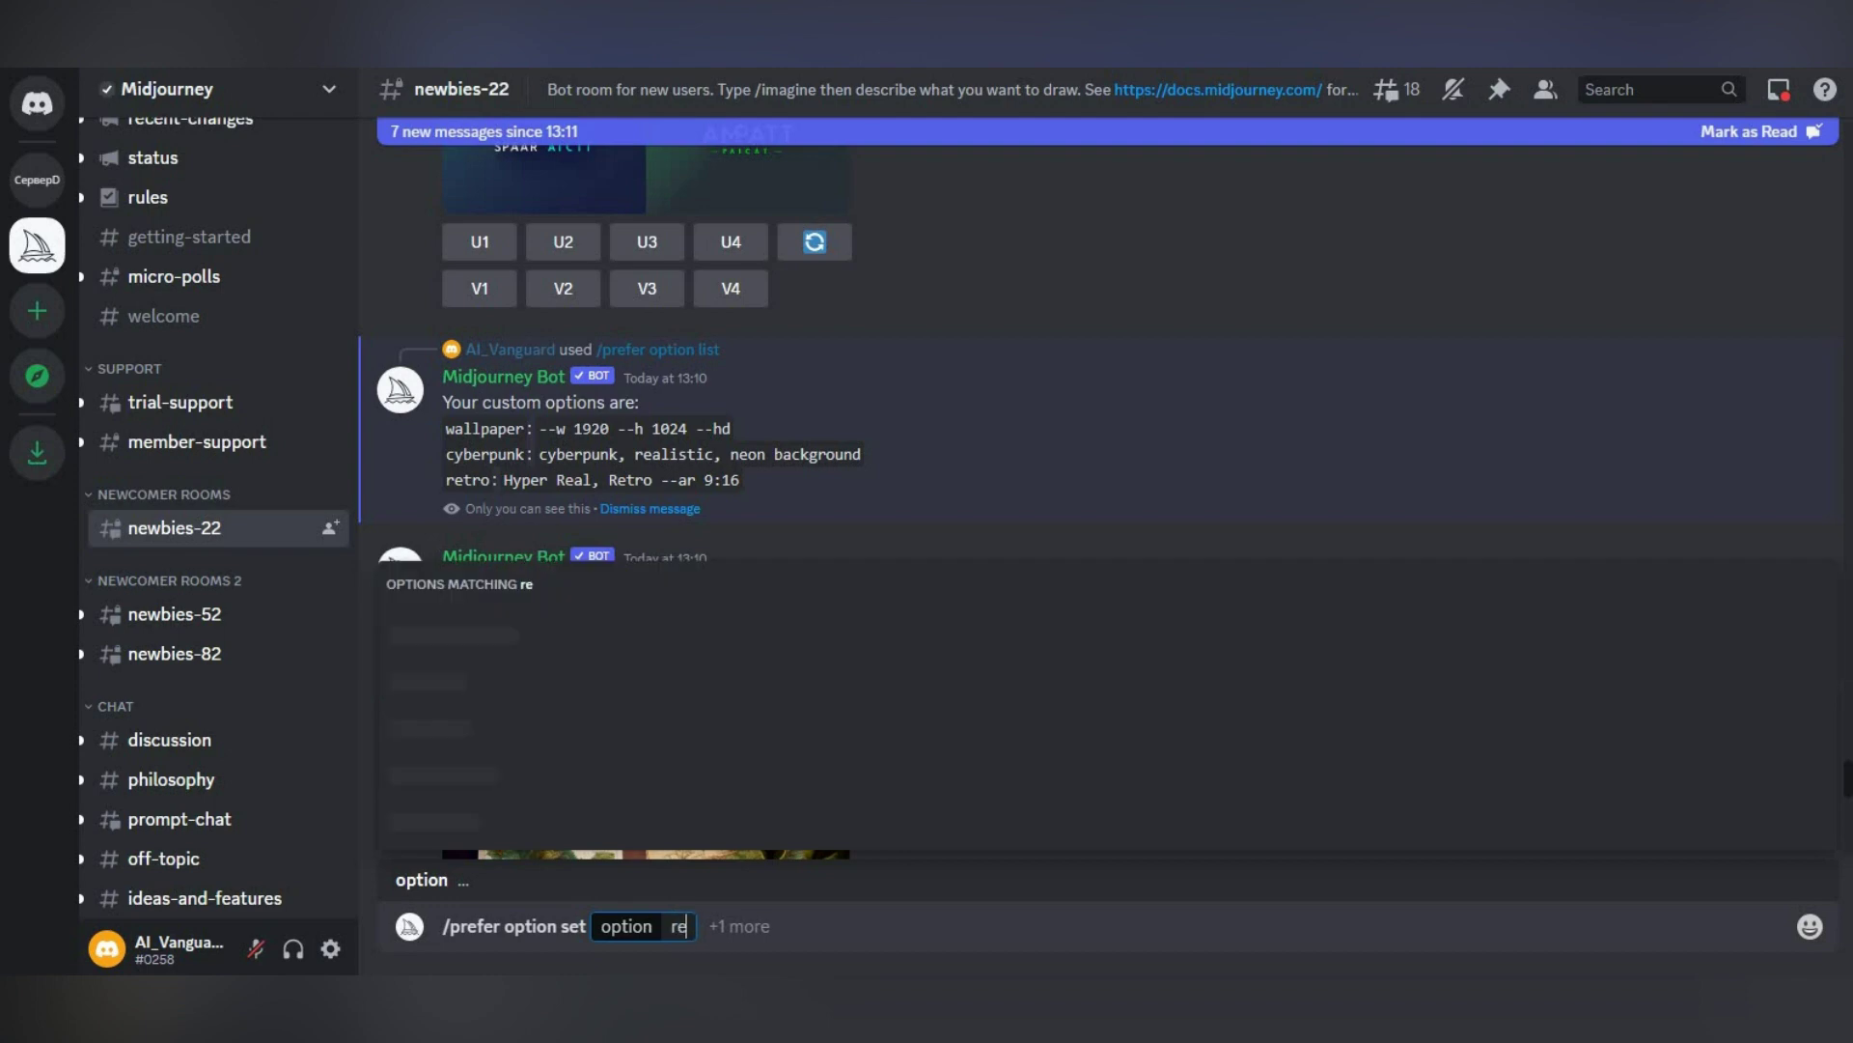
type("tro")
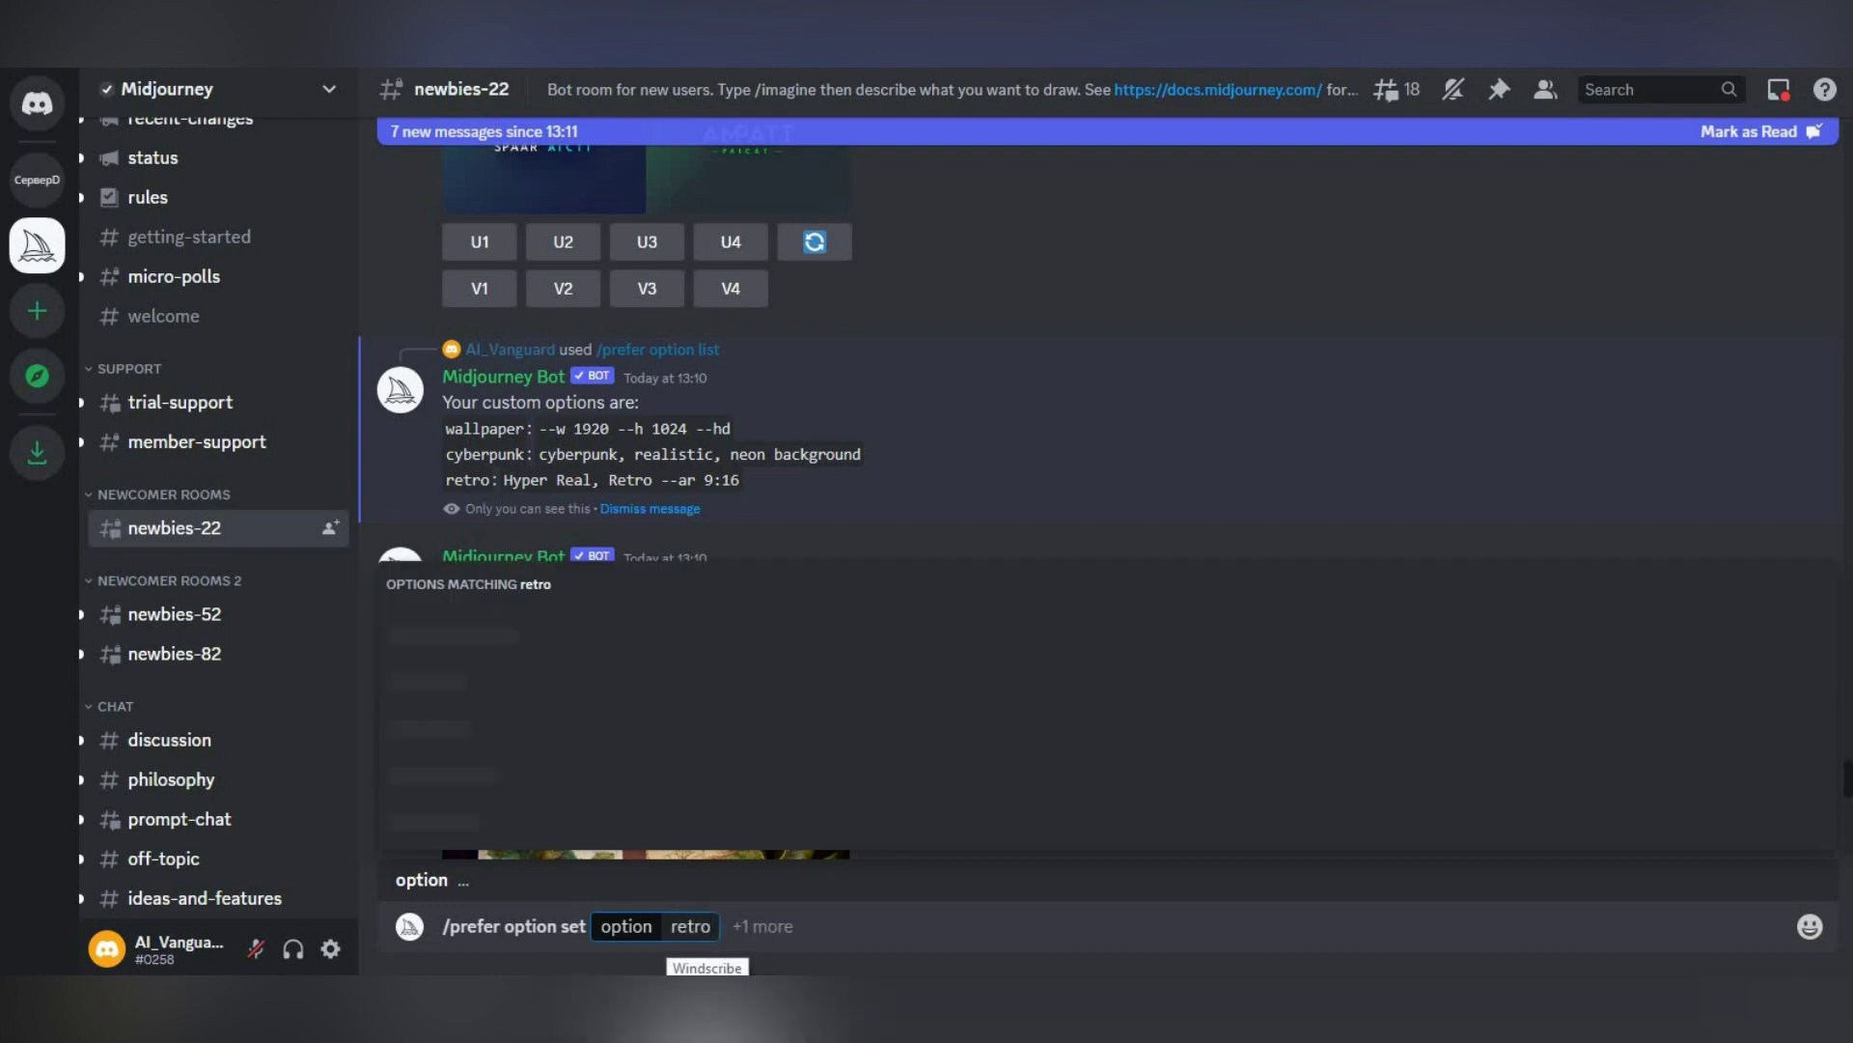
left_click(789, 924)
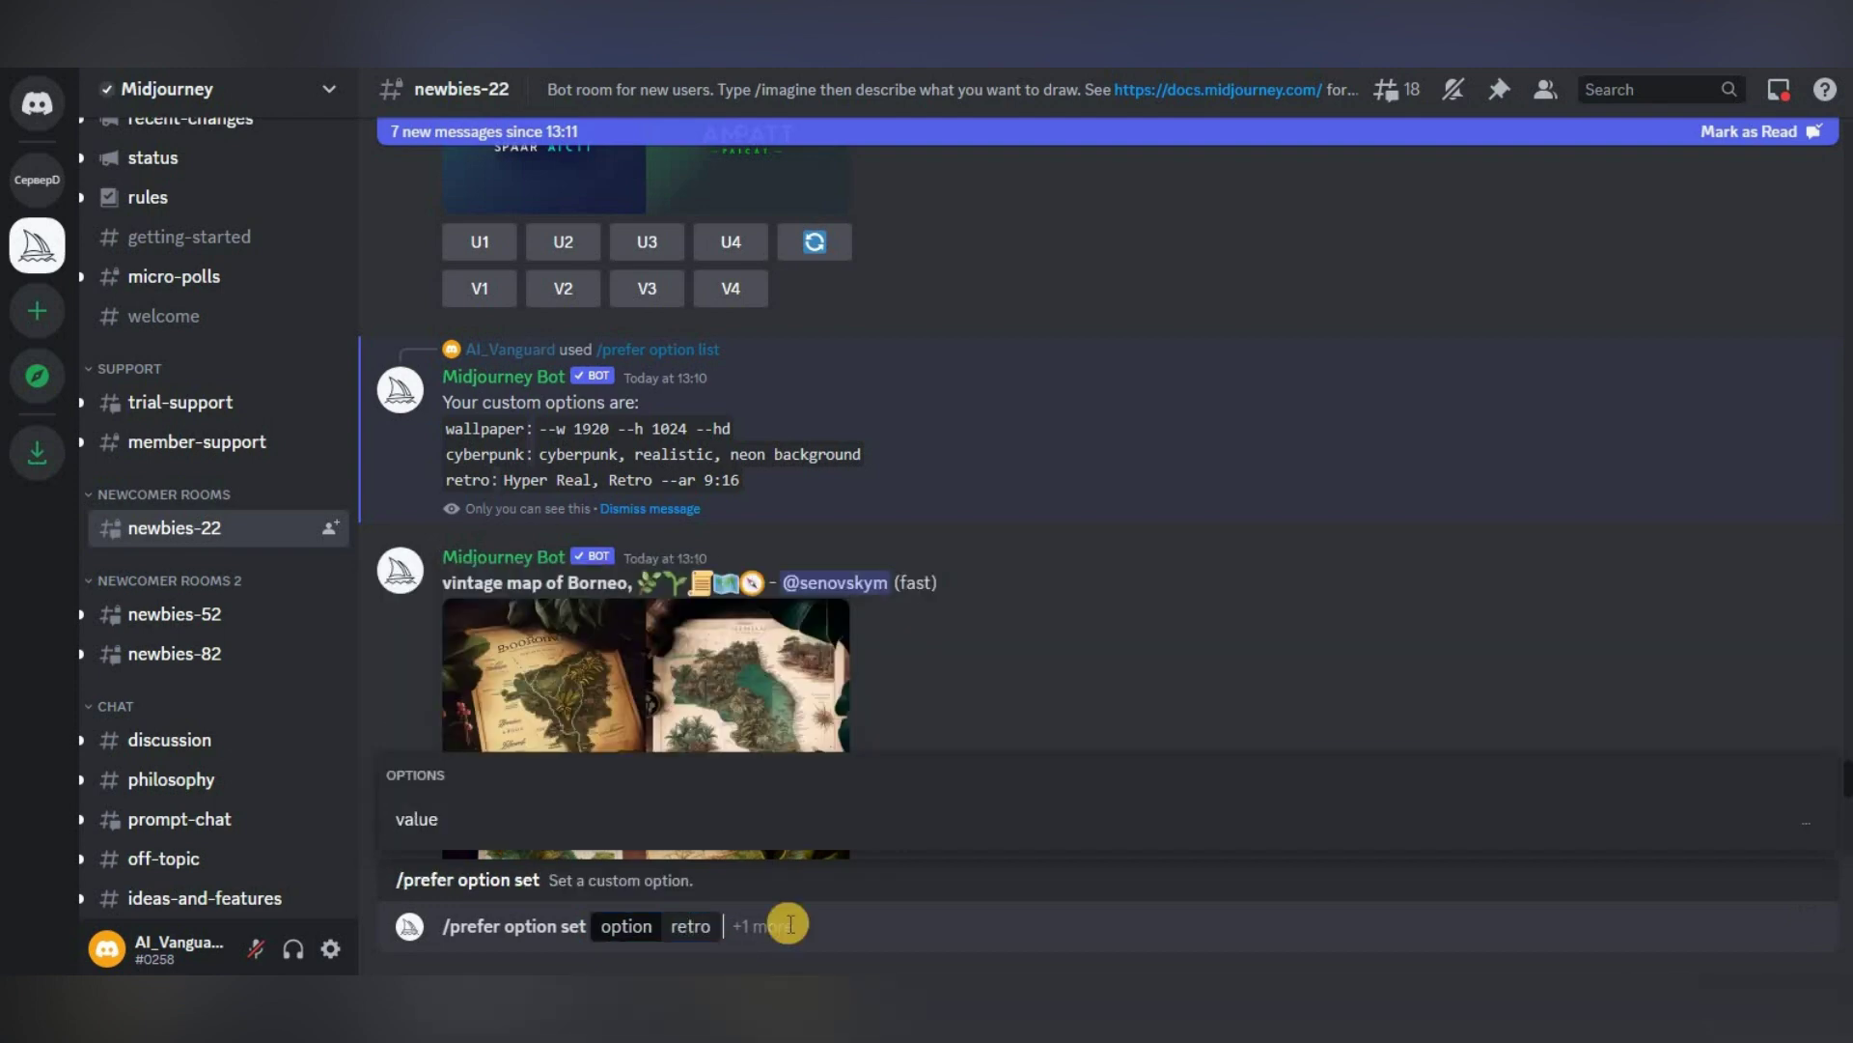
key("Return")
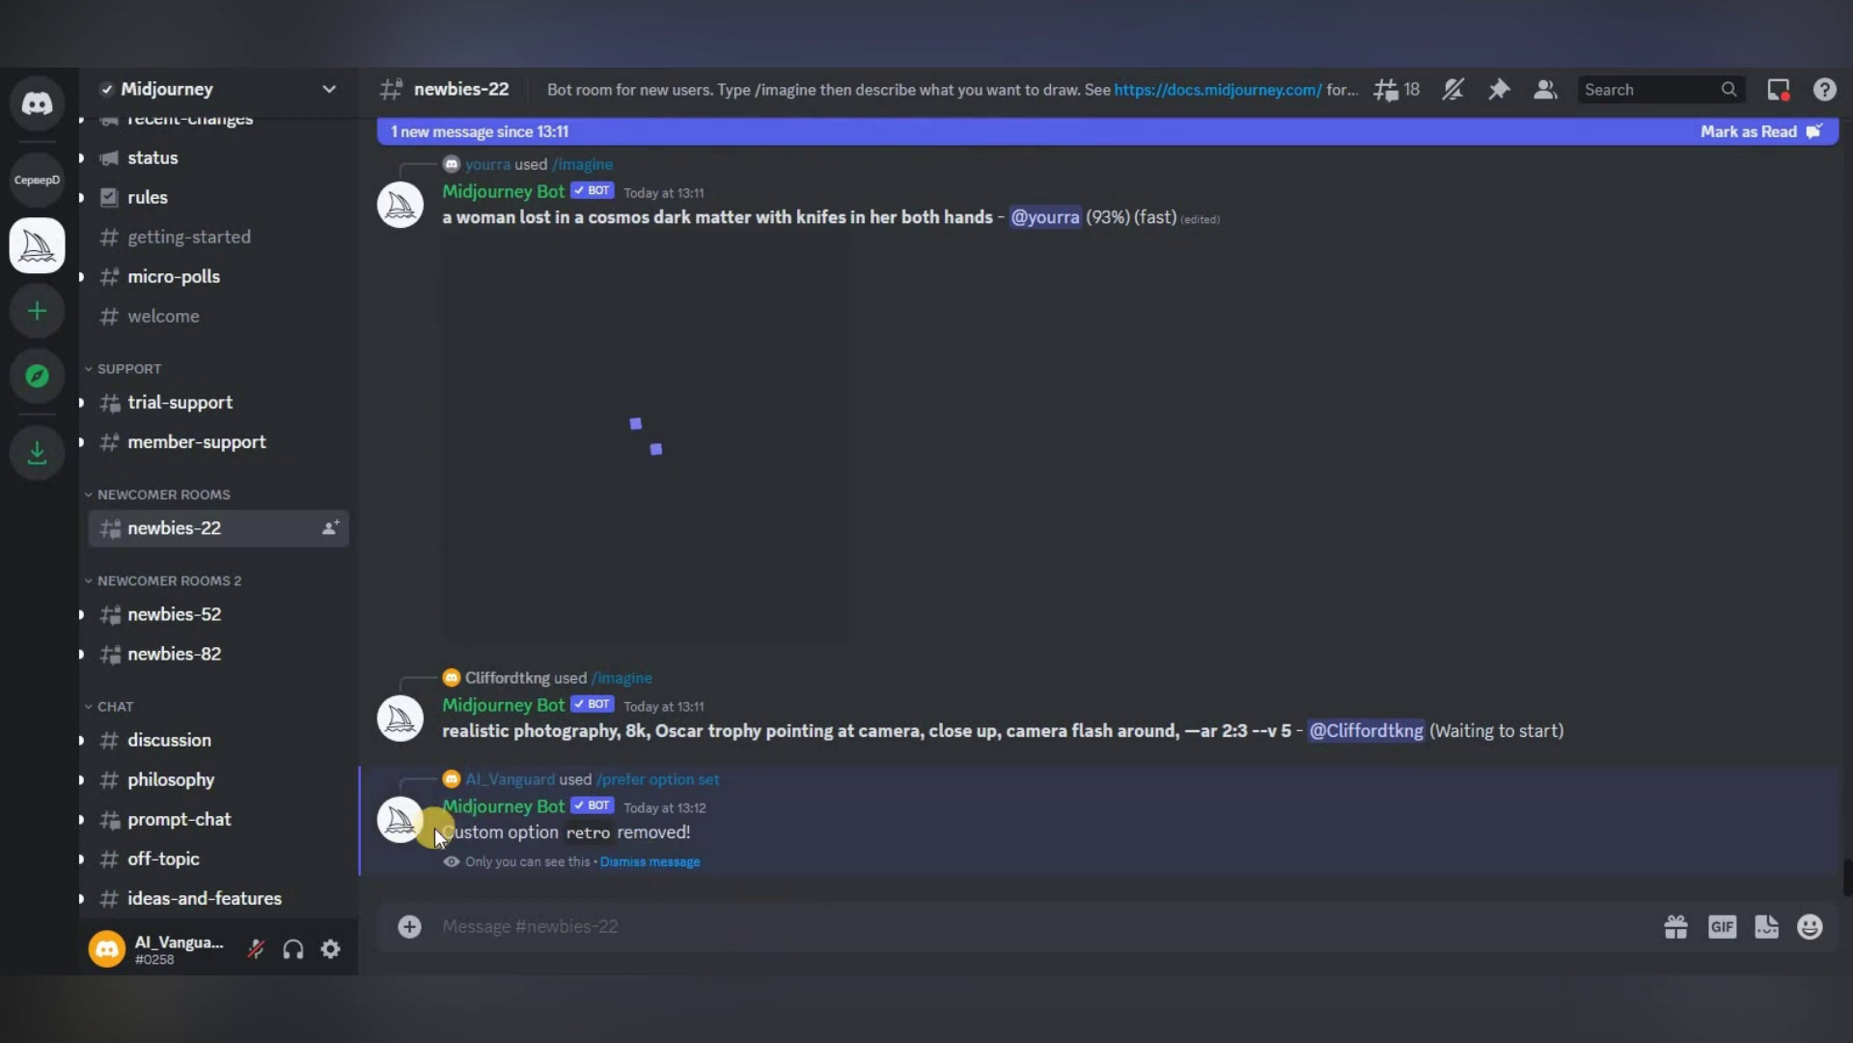
- Highlight and review the bot's confirmation that the retro option was removed
left_click_drag(434, 826, 633, 486)
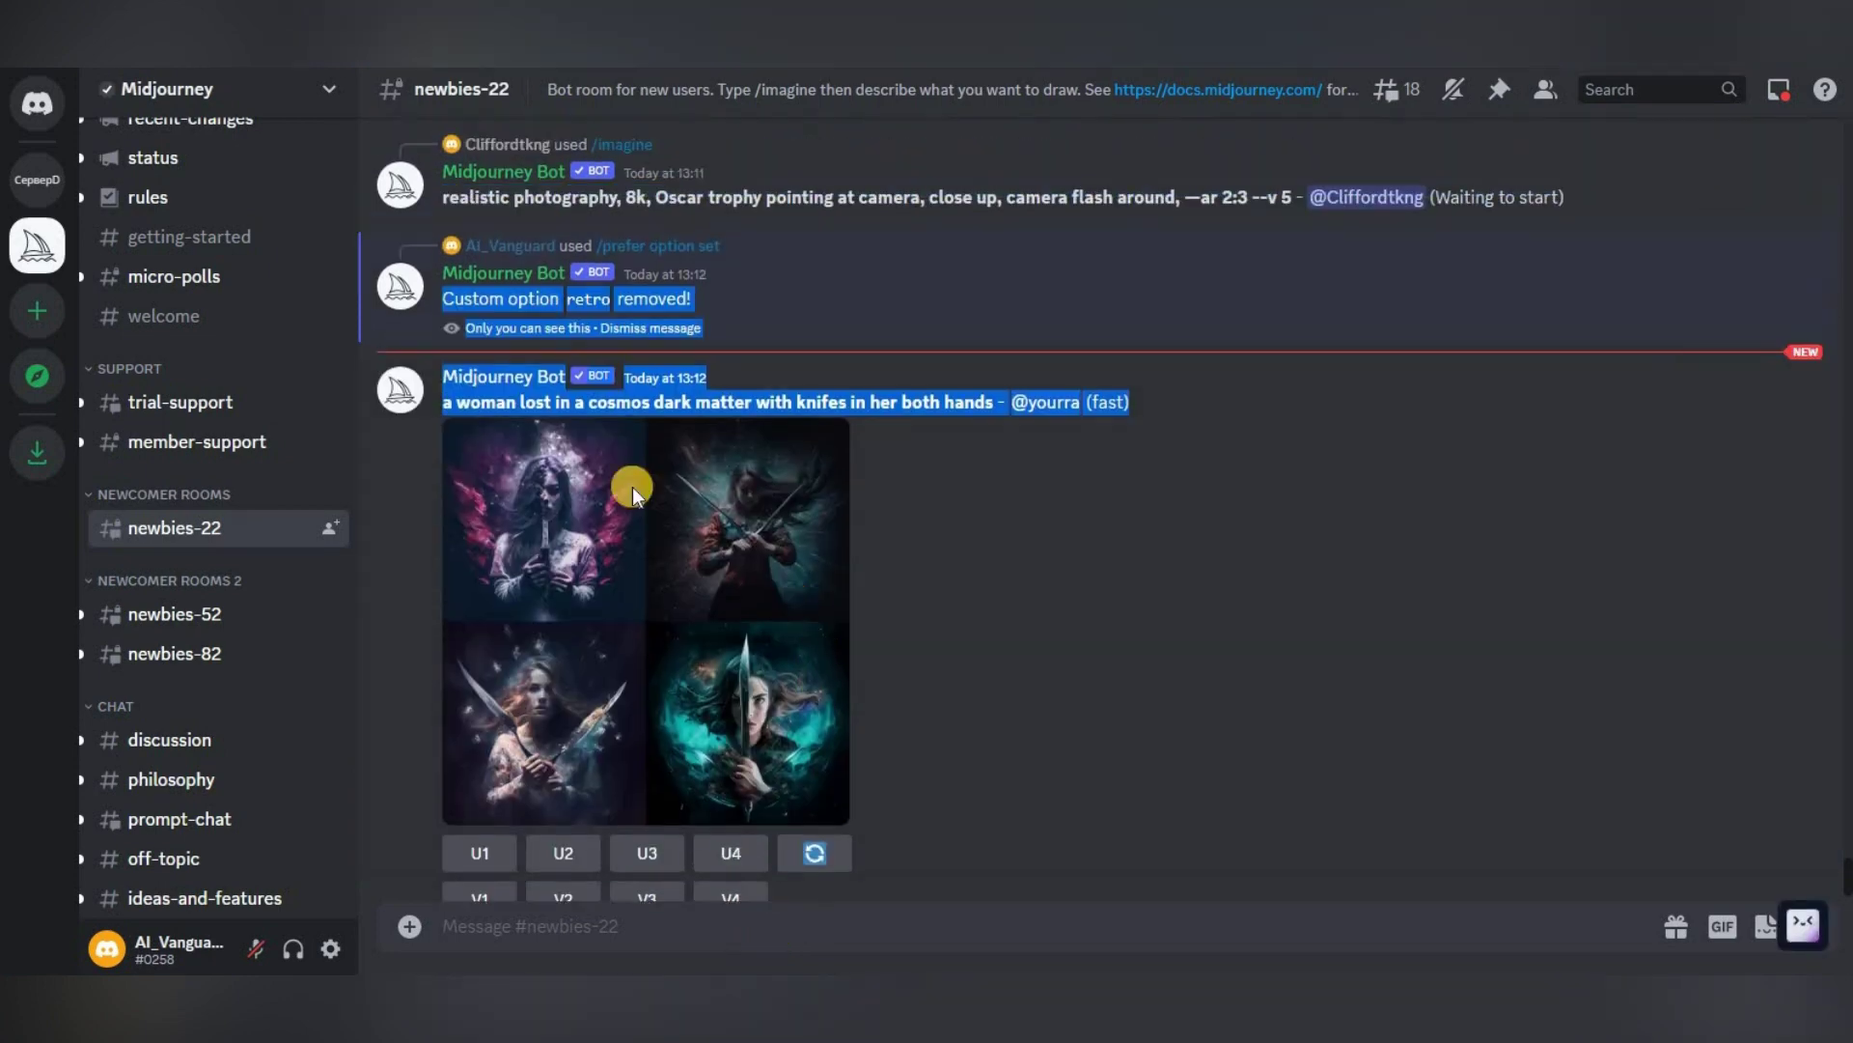
scroll(724, 617, "up", 3)
left_click_drag(722, 611, 439, 596)
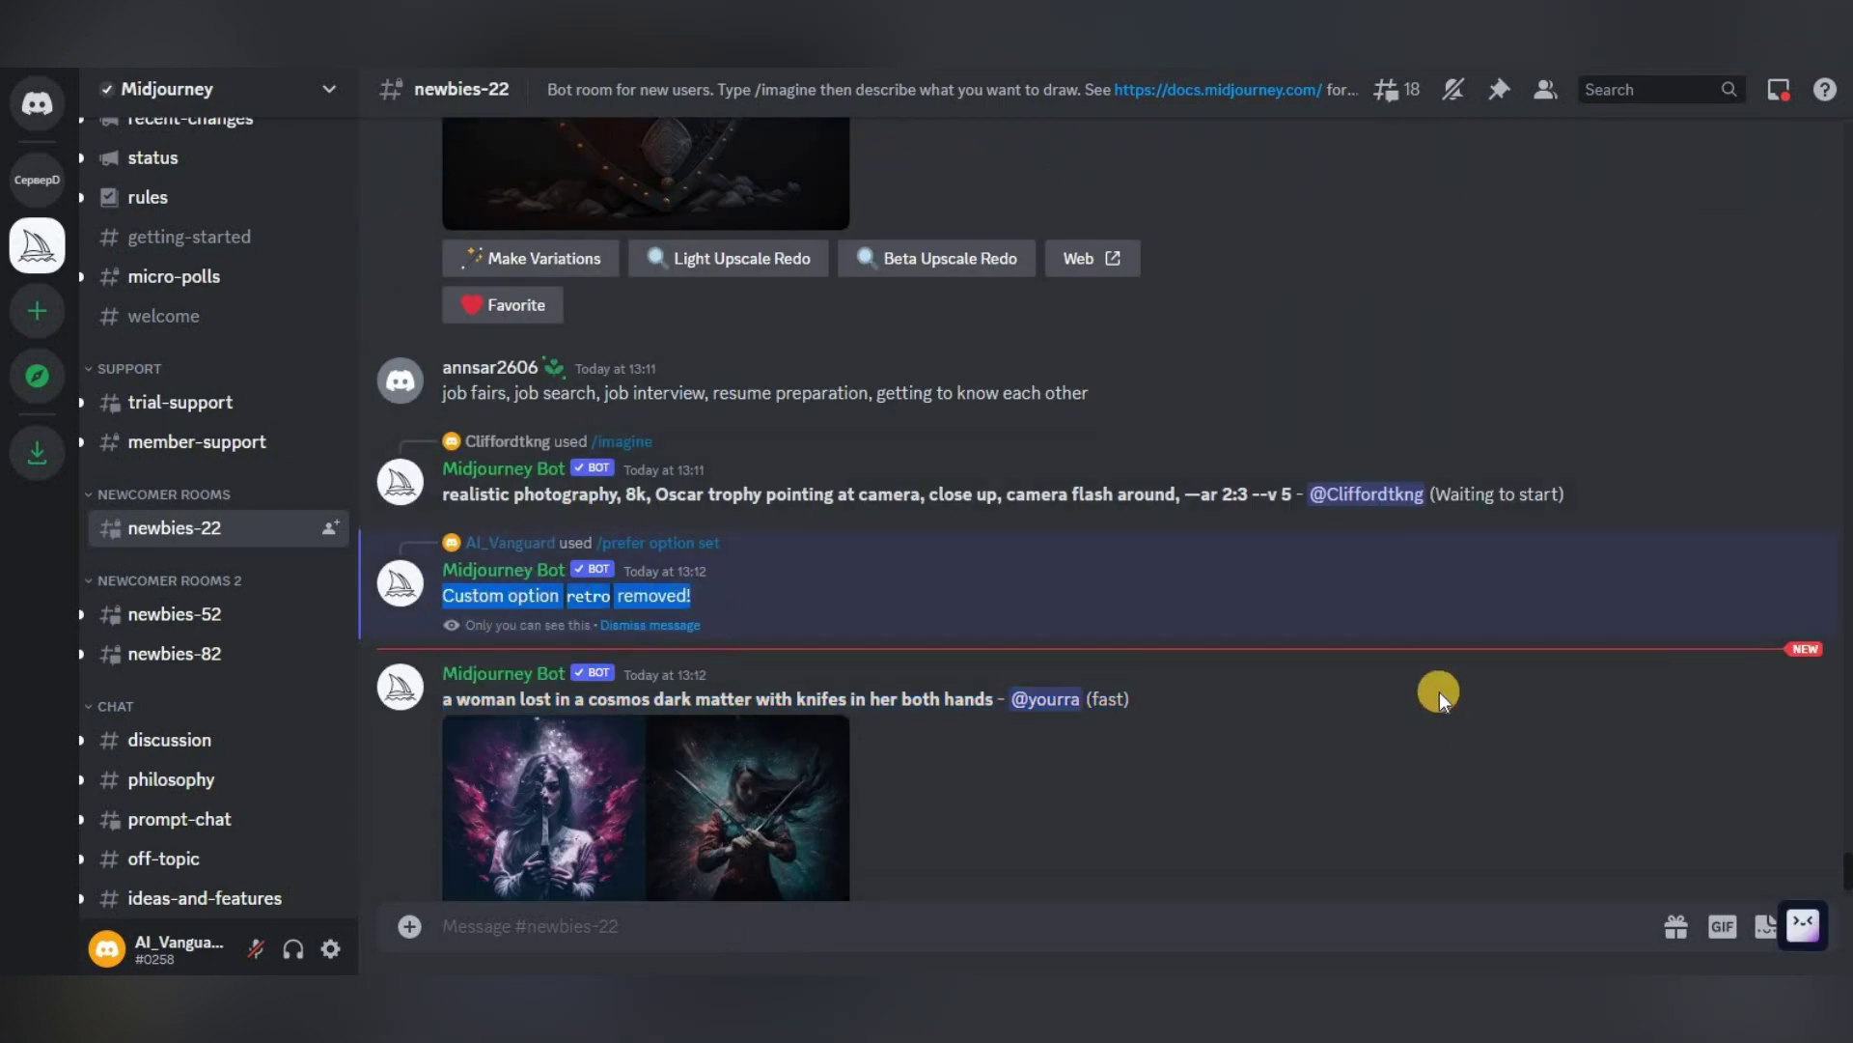
left_click(1108, 623)
scroll(1081, 710, "up", 1)
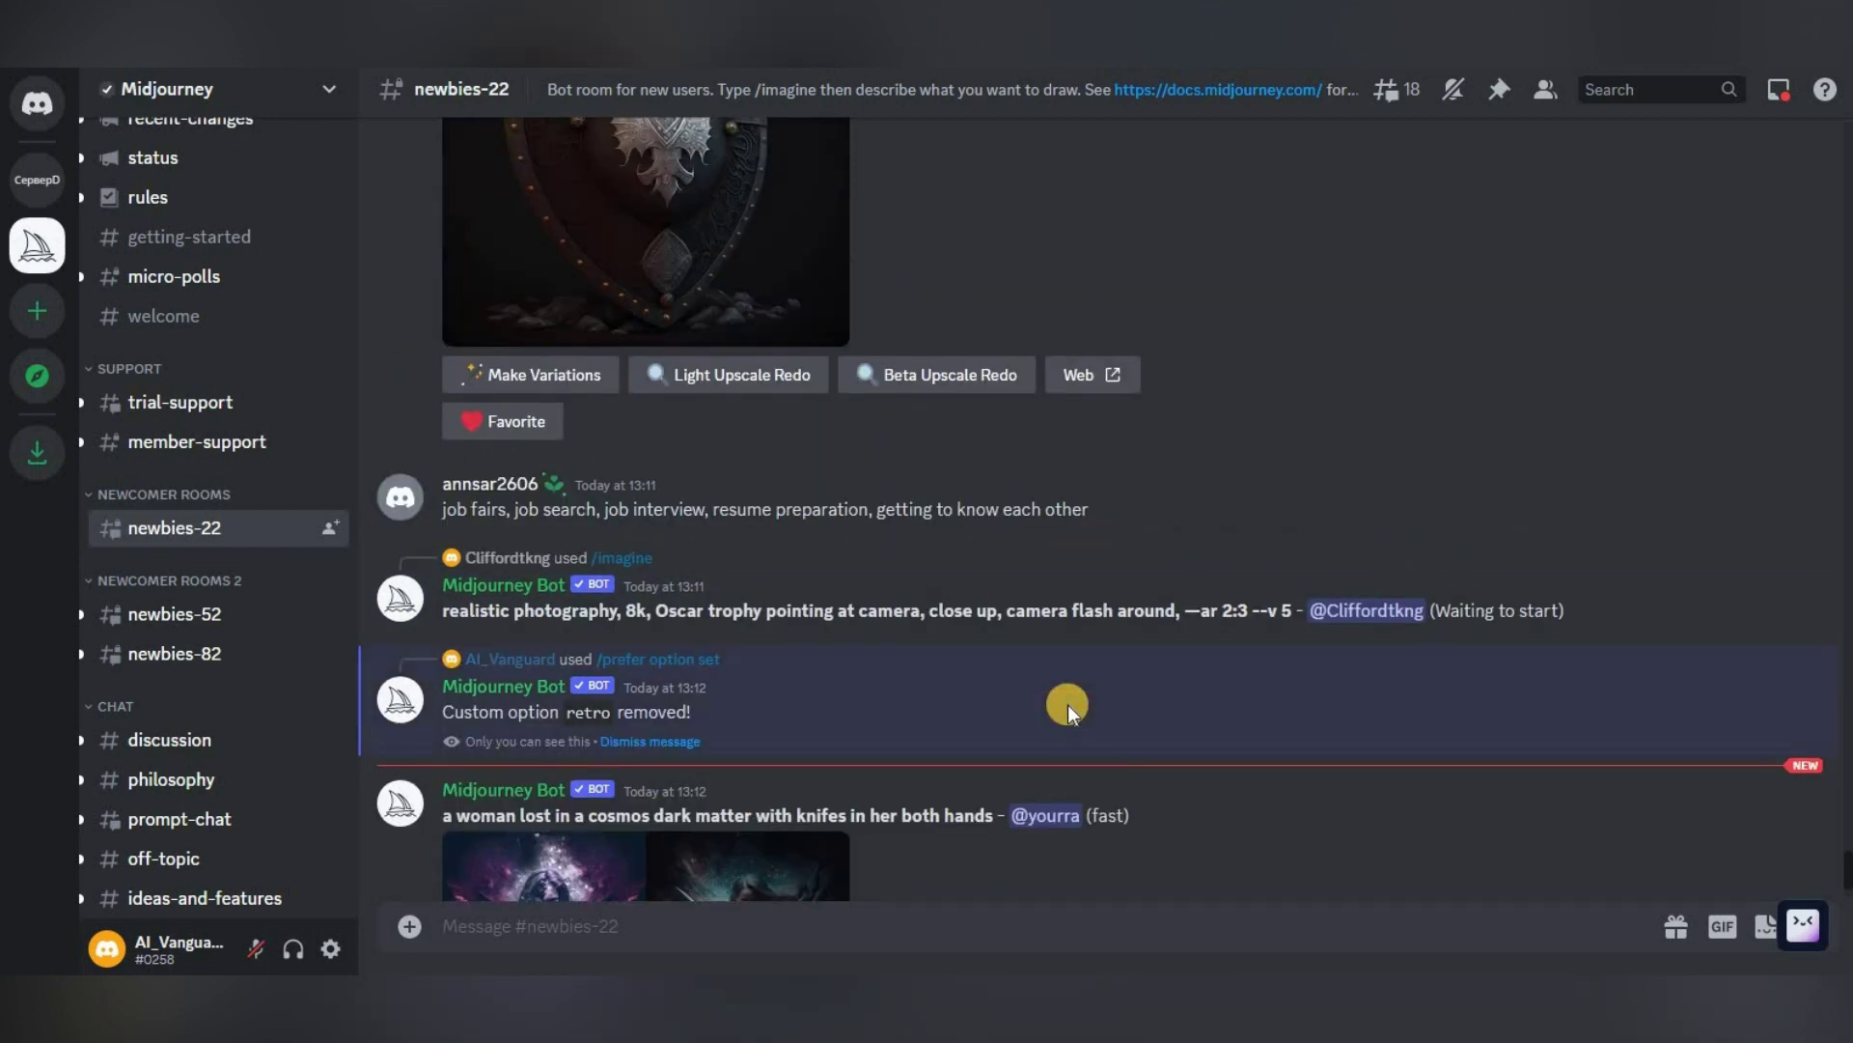
left_click(726, 922)
- Send /prefer suffix with value '--ar 9:16 --q 5' and highlight the bot's confirmation
type("/")
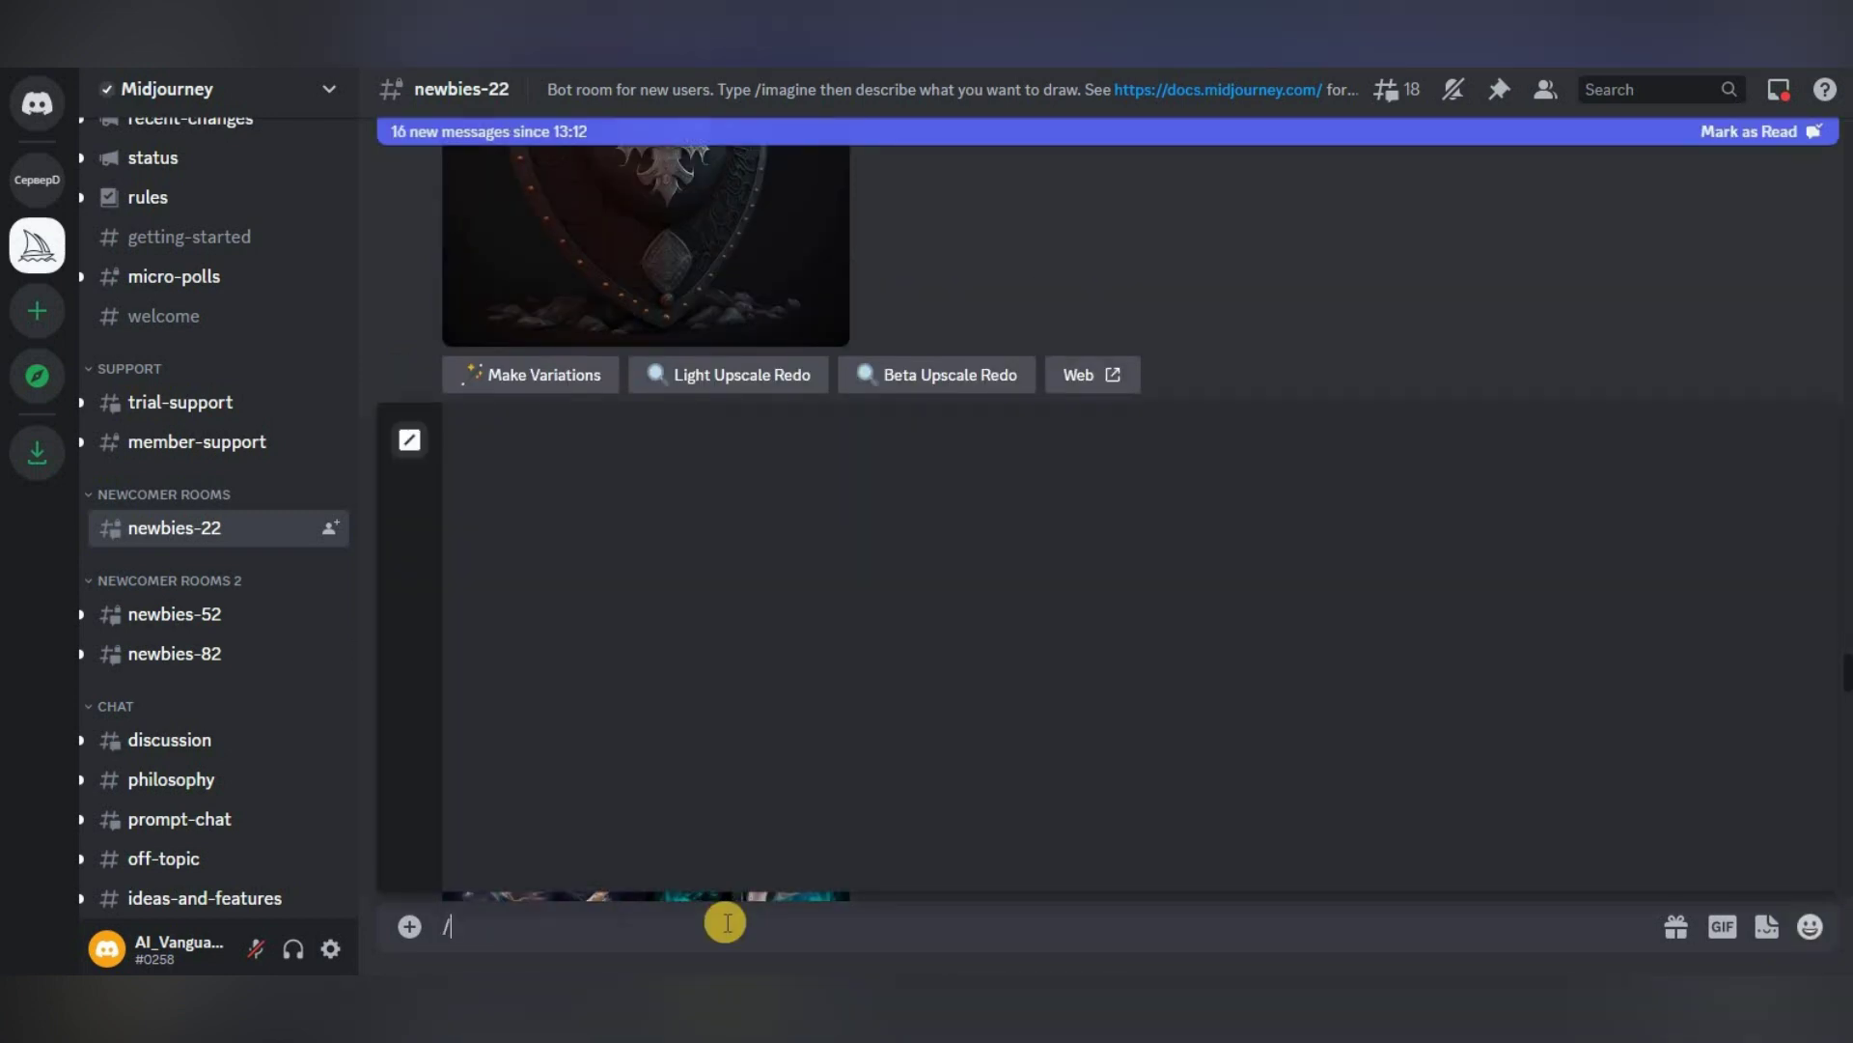
type("pref")
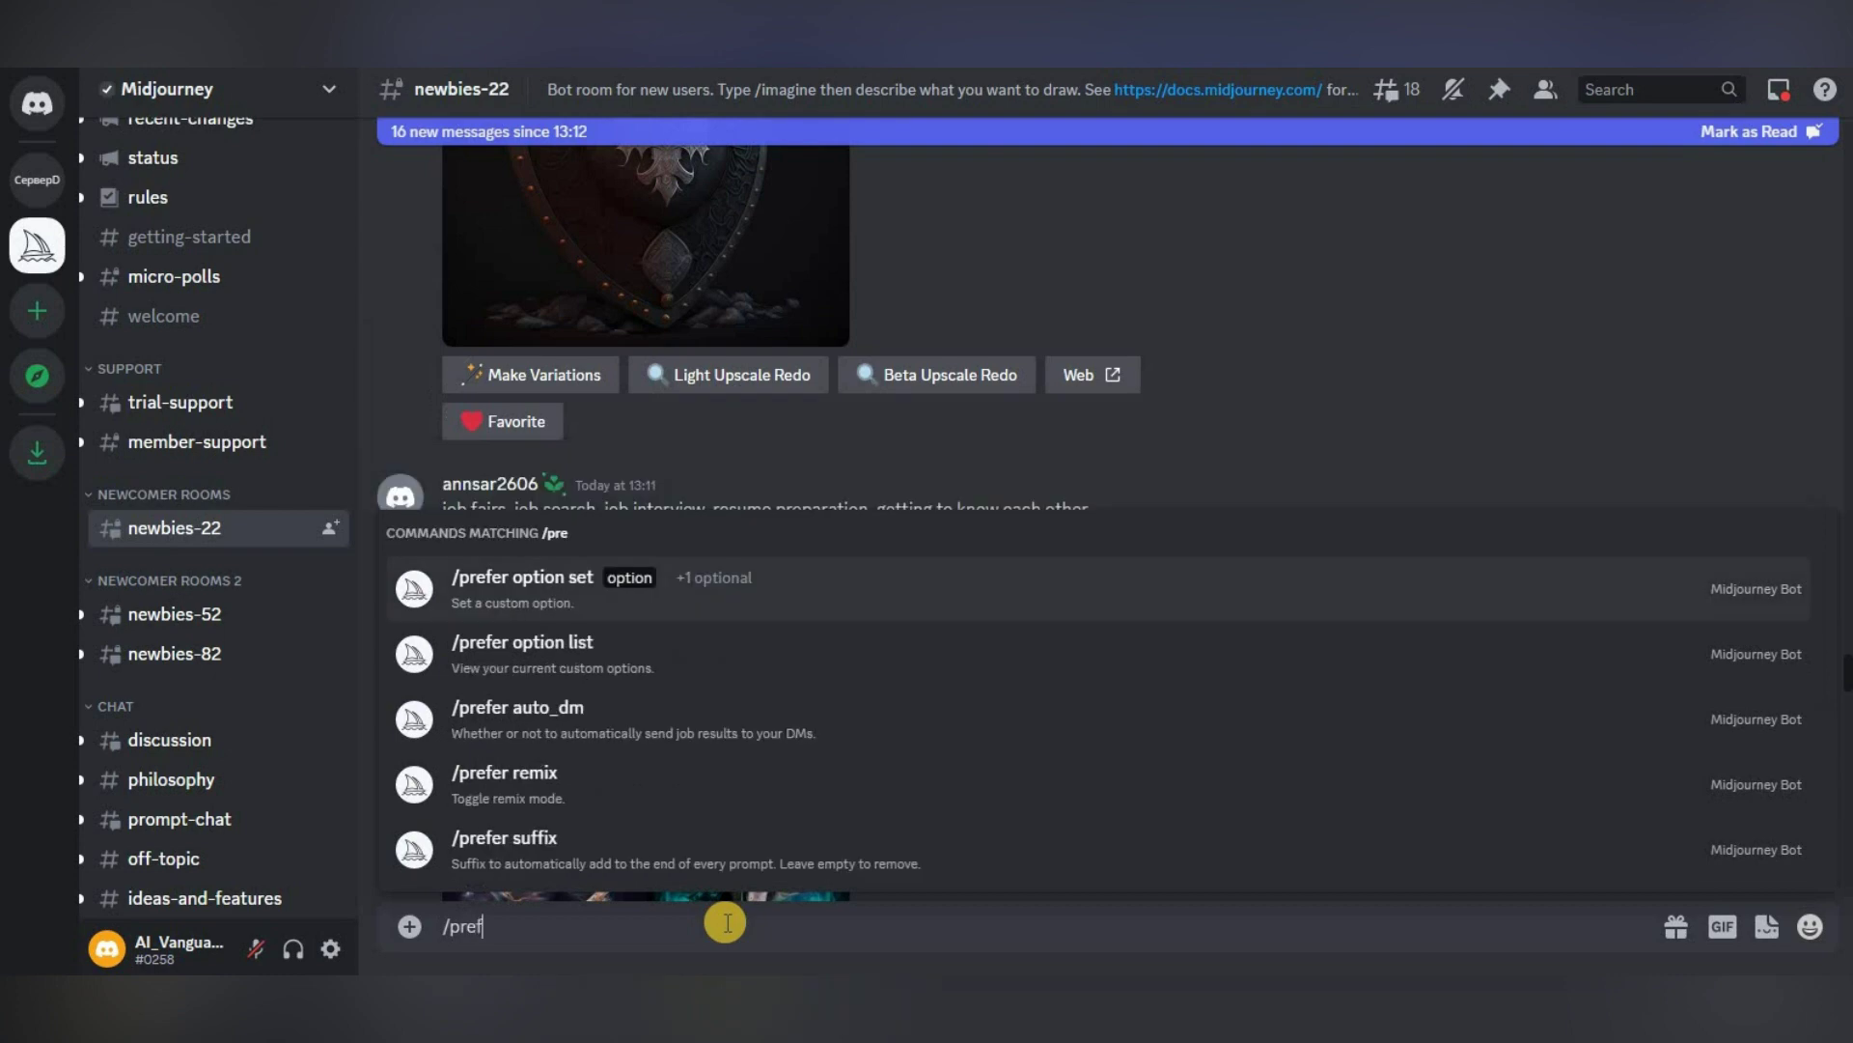
left_click(556, 848)
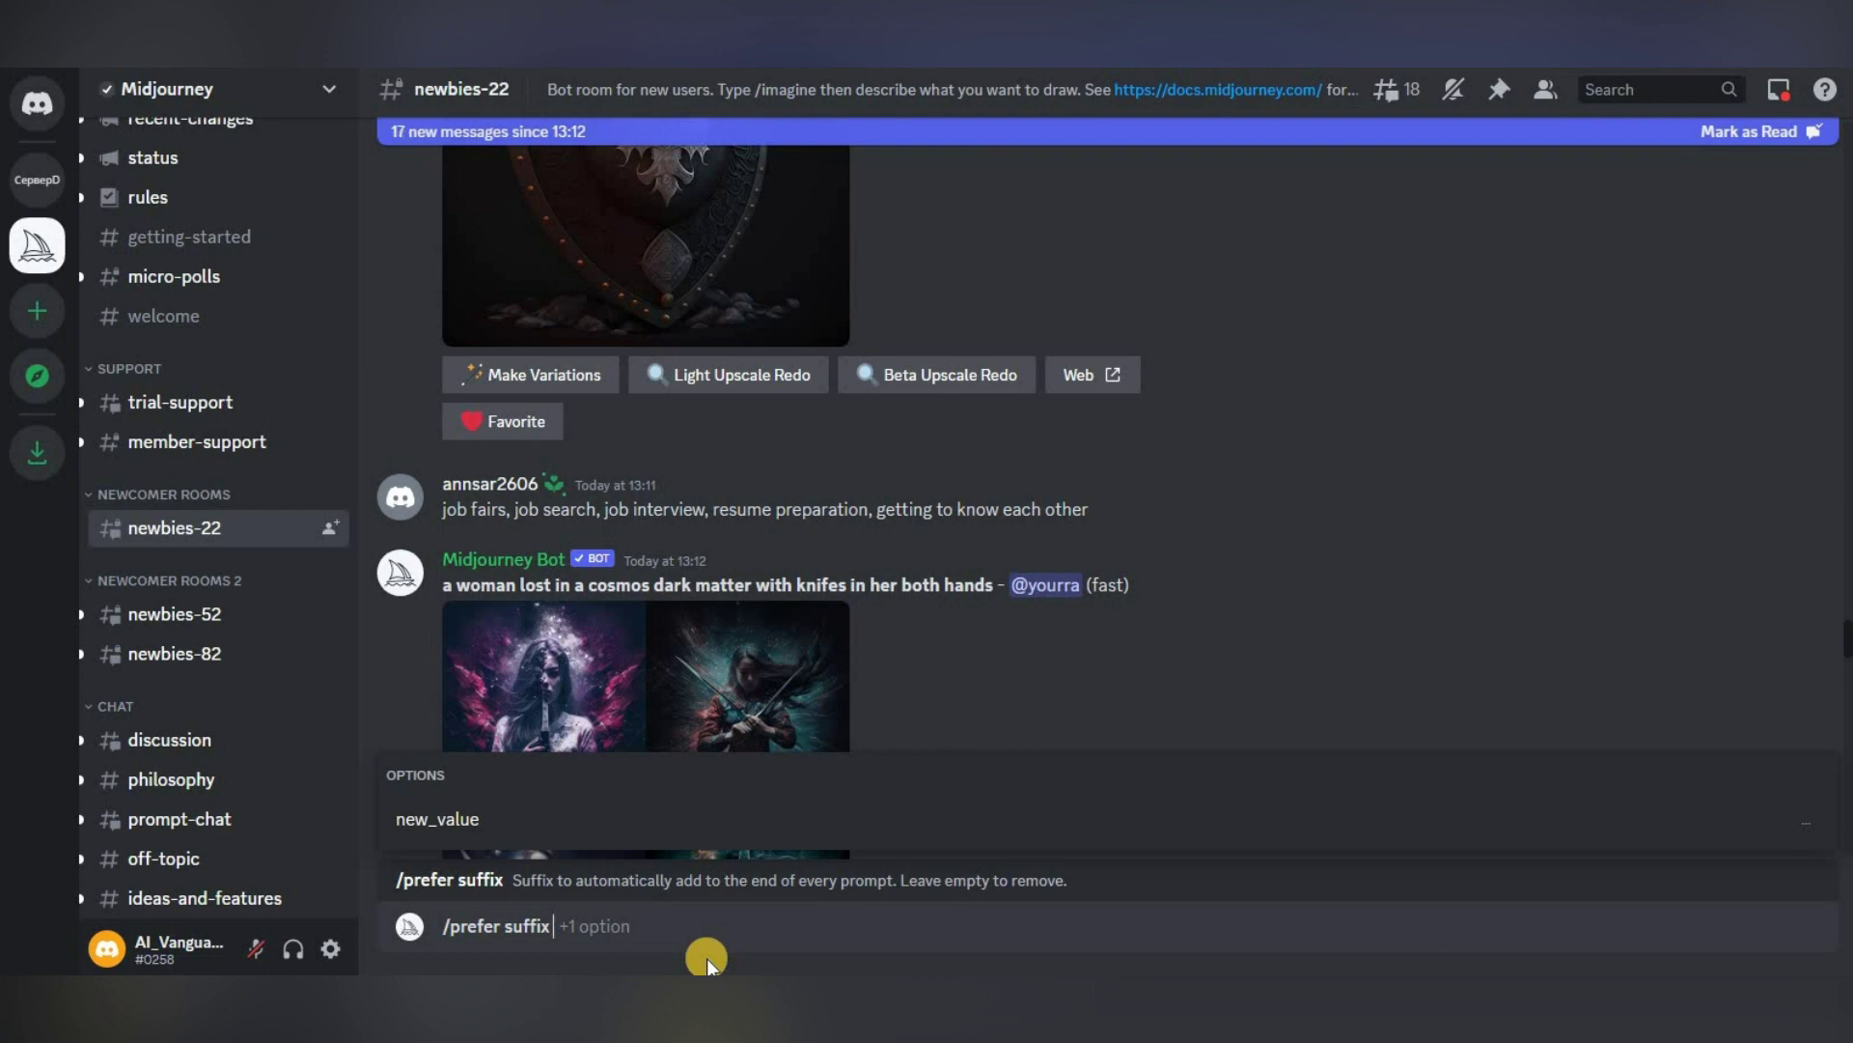
key("Tab")
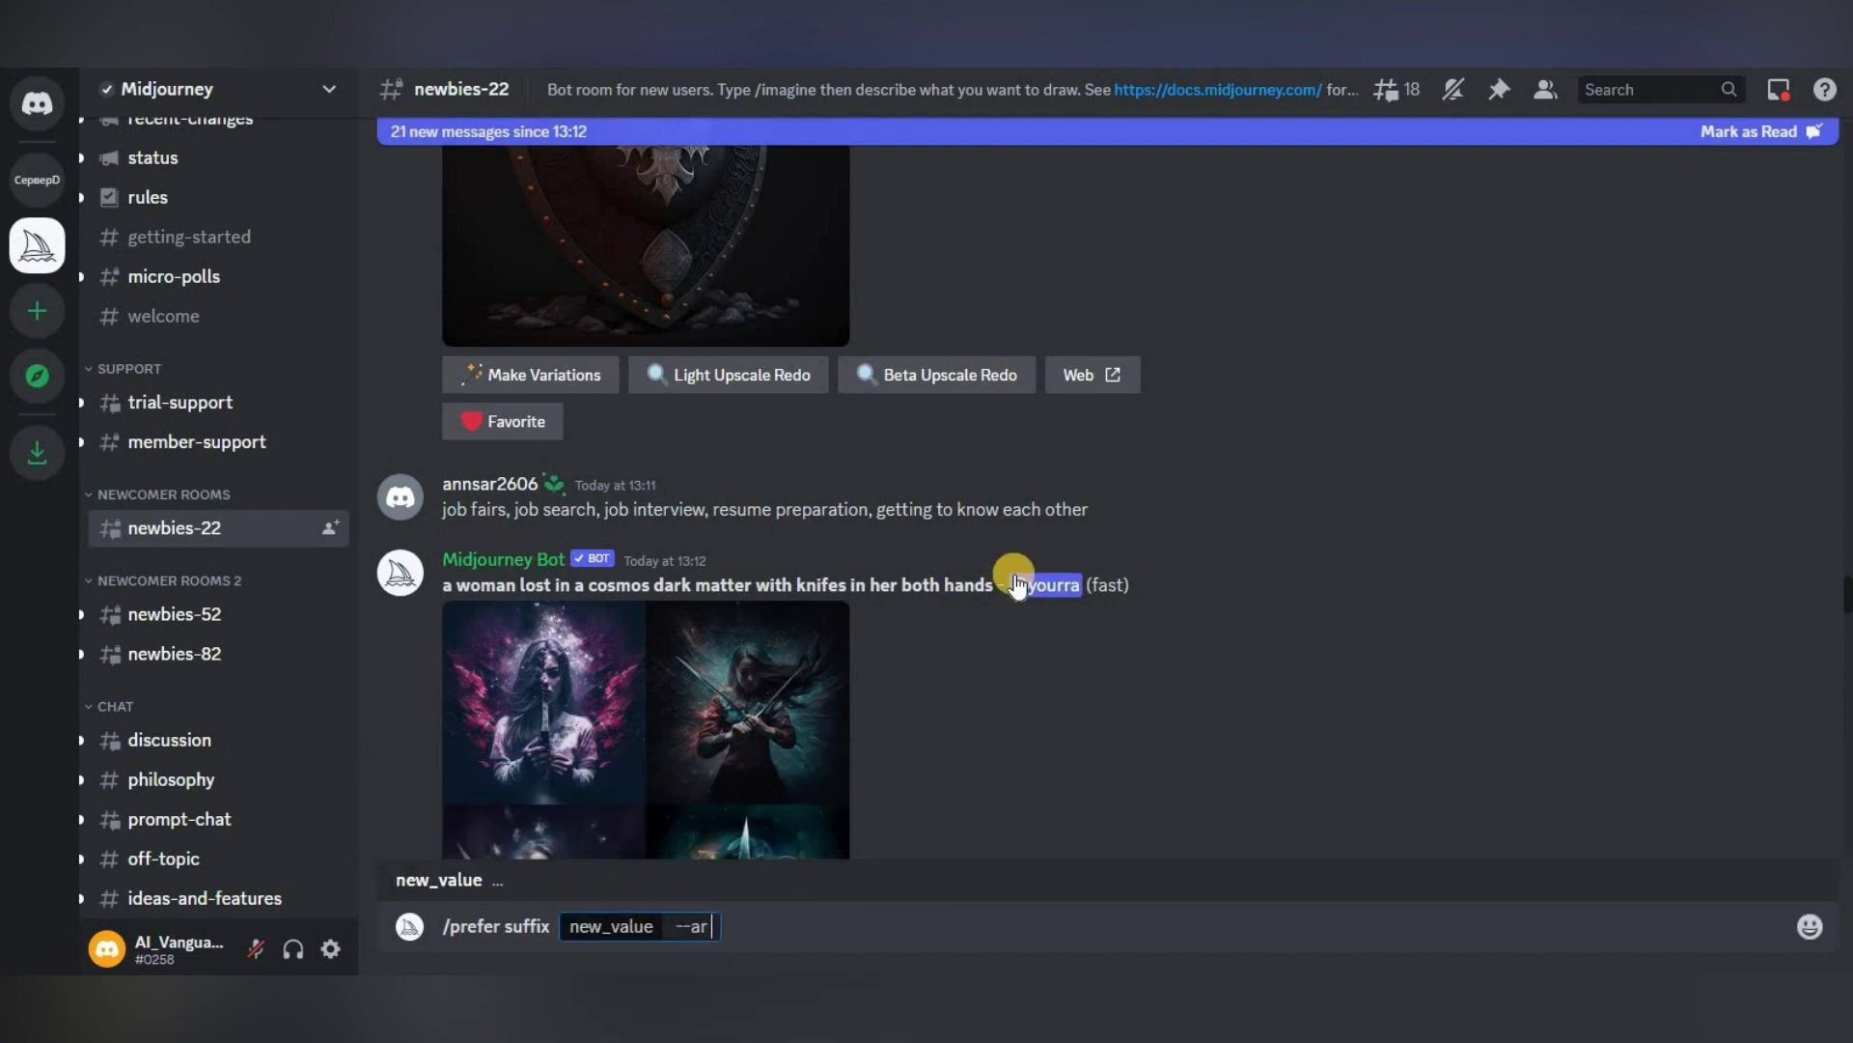
type("--ar 9:16 --q 5")
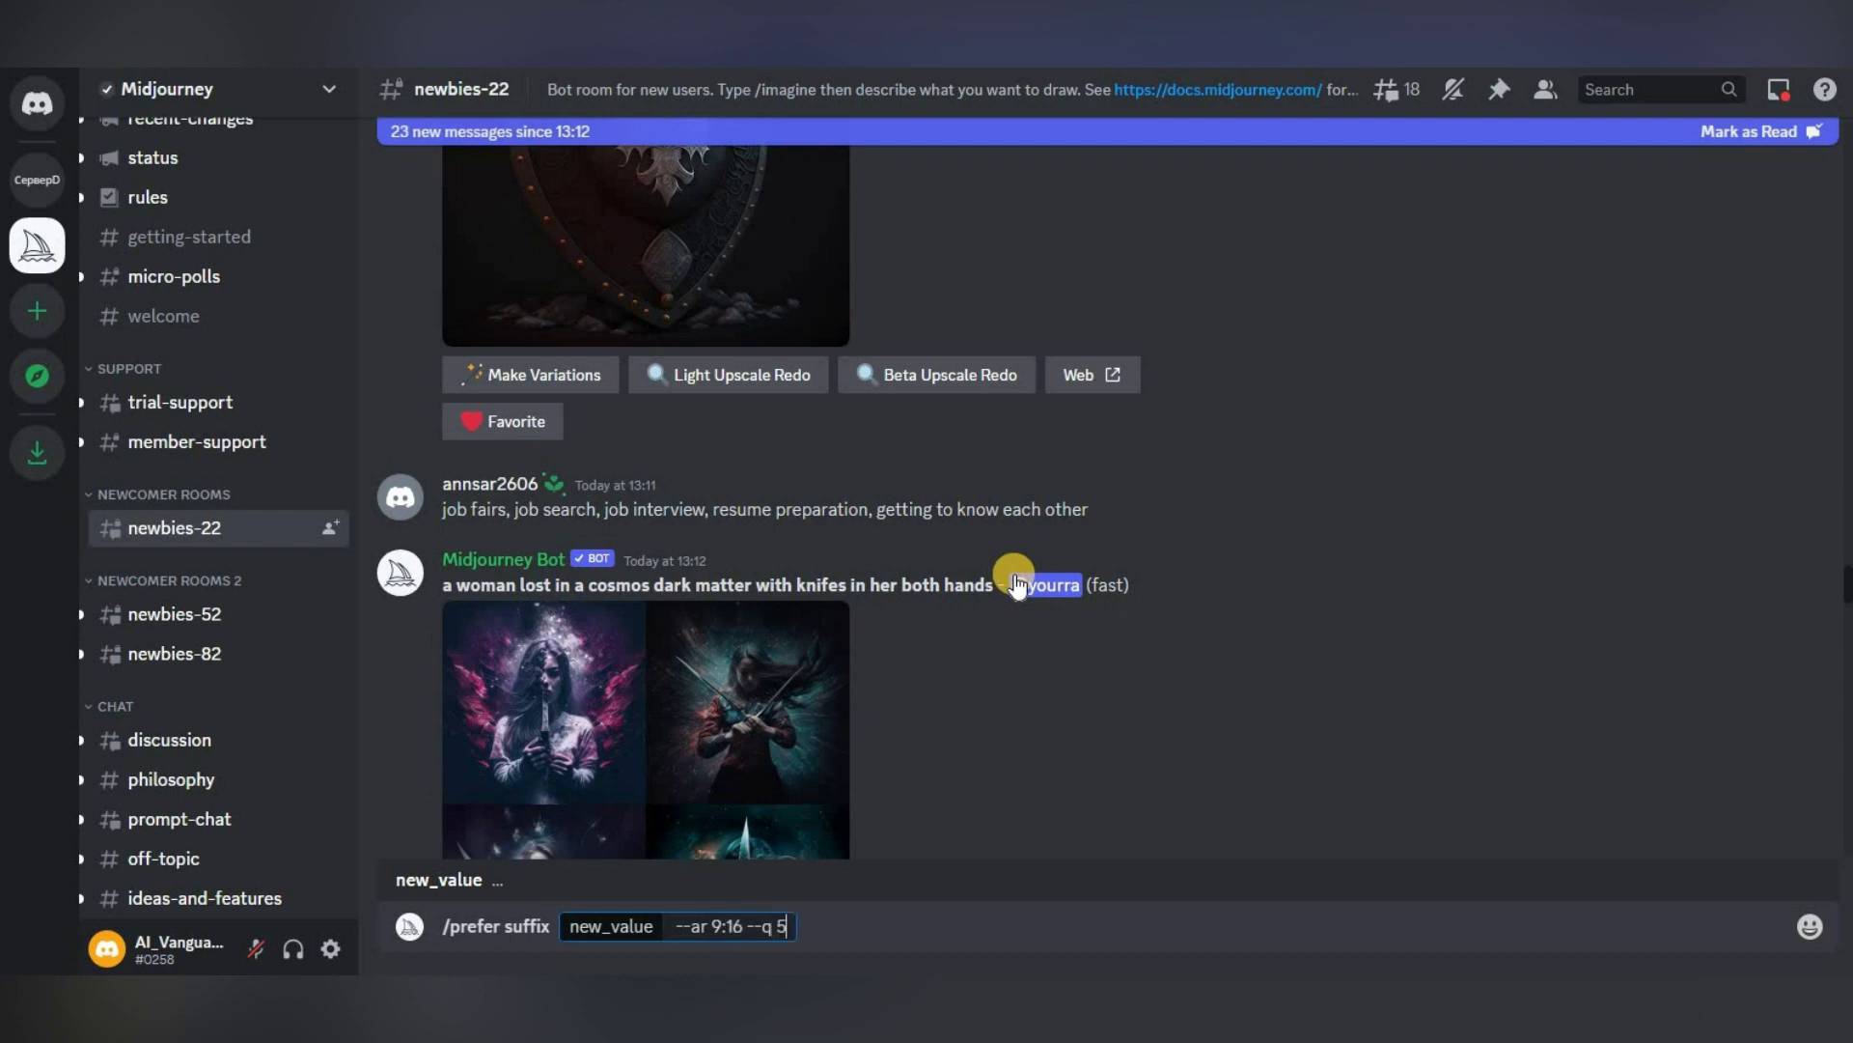
key("Return")
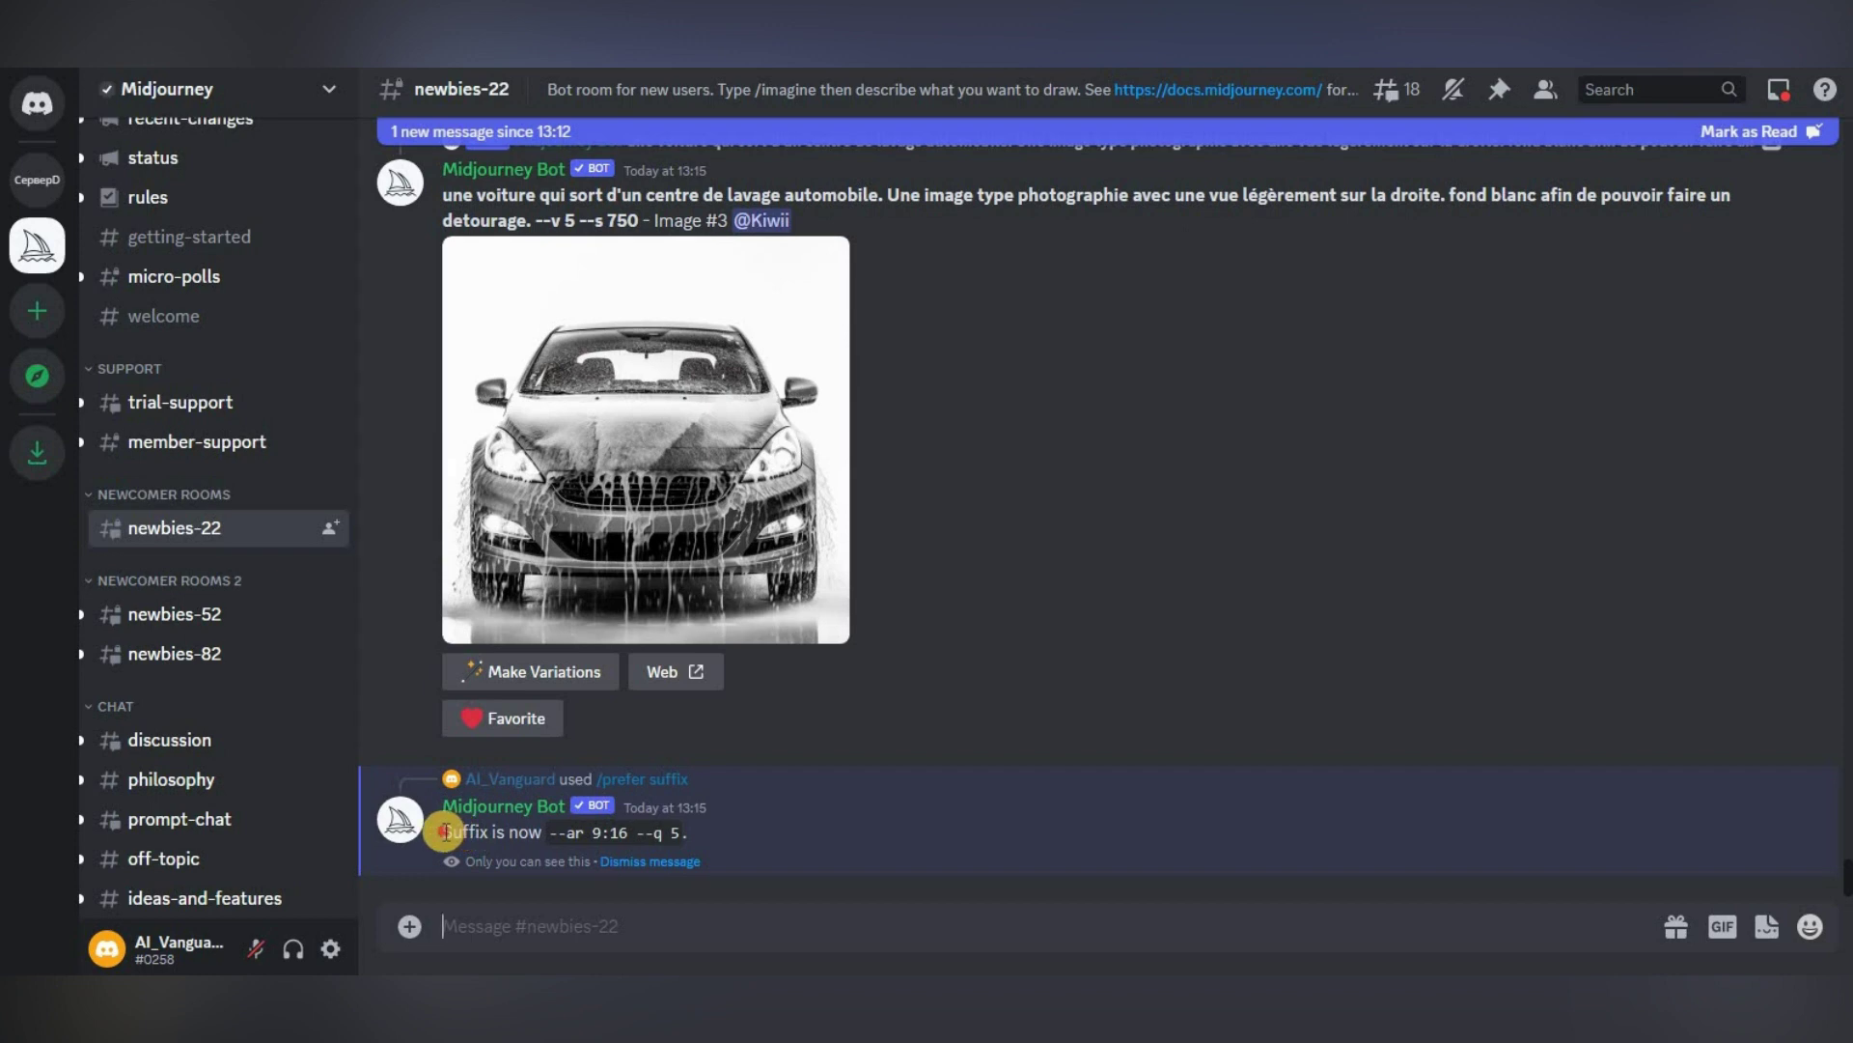
left_click_drag(444, 830, 749, 831)
left_click(716, 883)
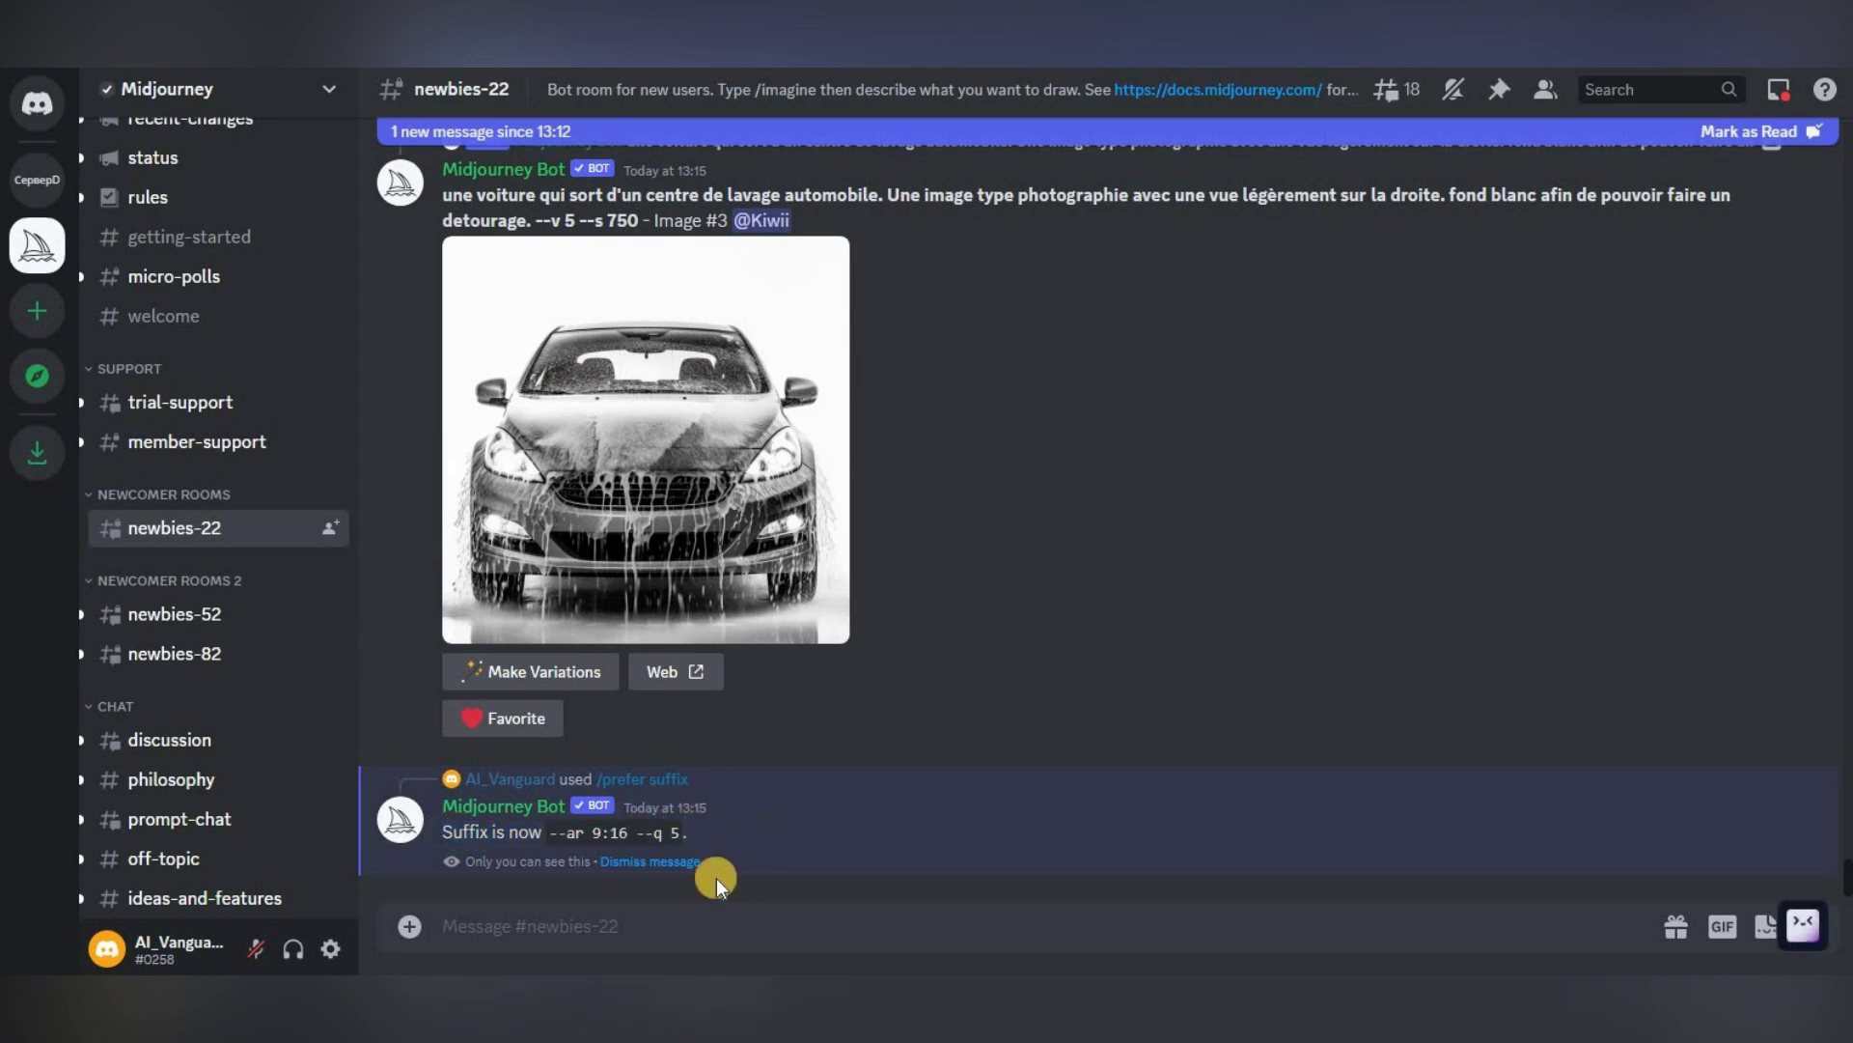
left_click(643, 928)
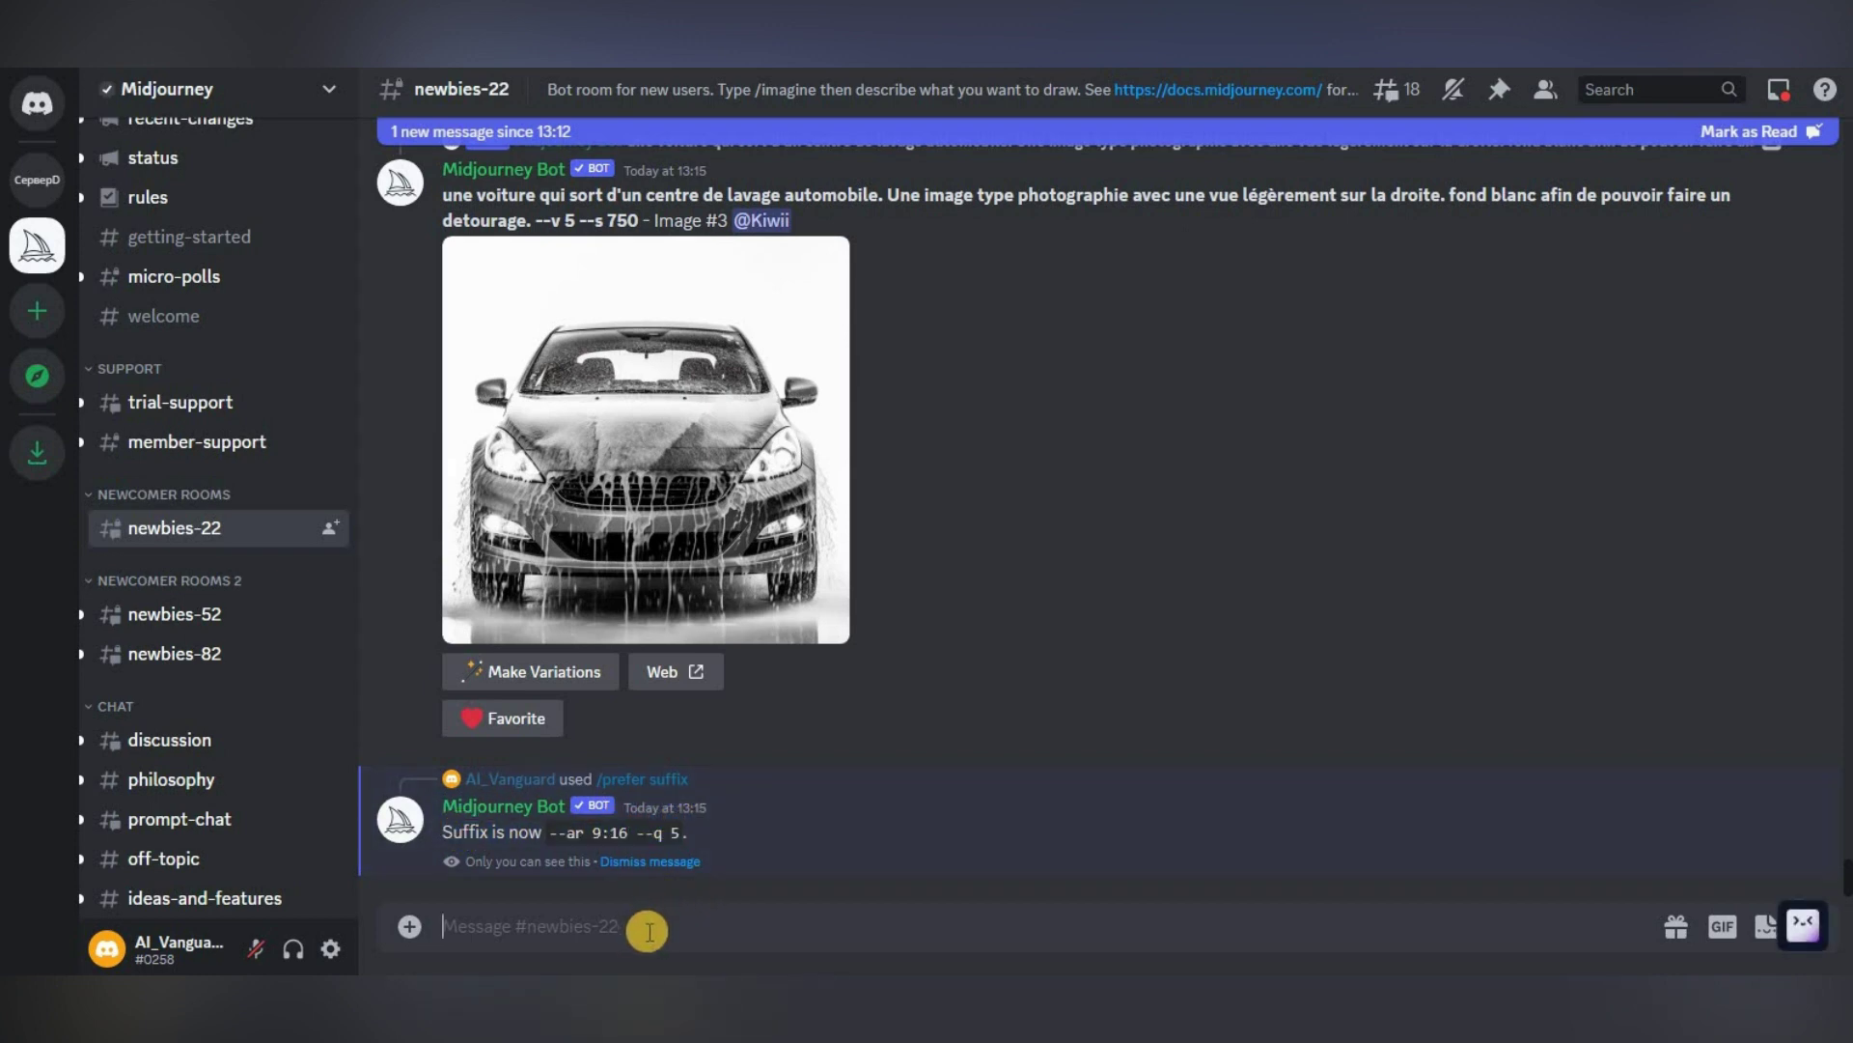
- Generate images for the prompt 'car' and highlight the auto-appended '--ar 9:16 --q 5' suffix
type("/")
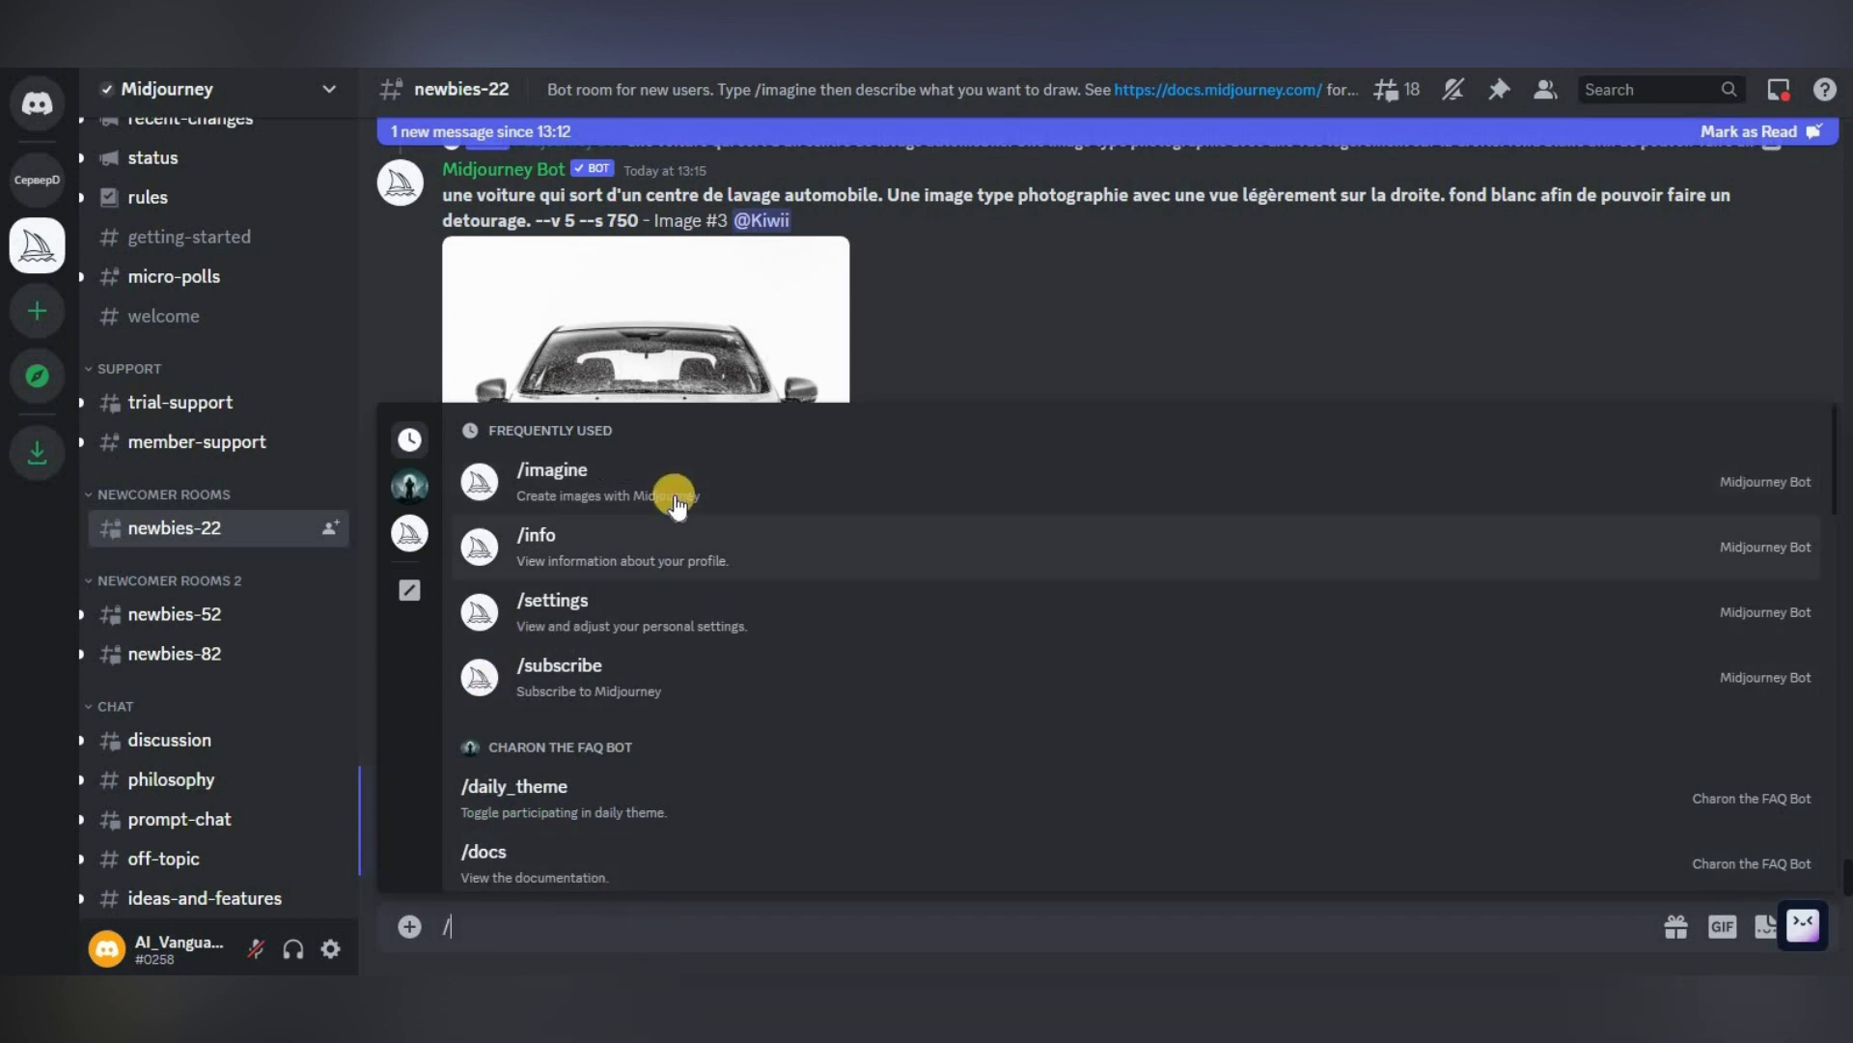
key("Return")
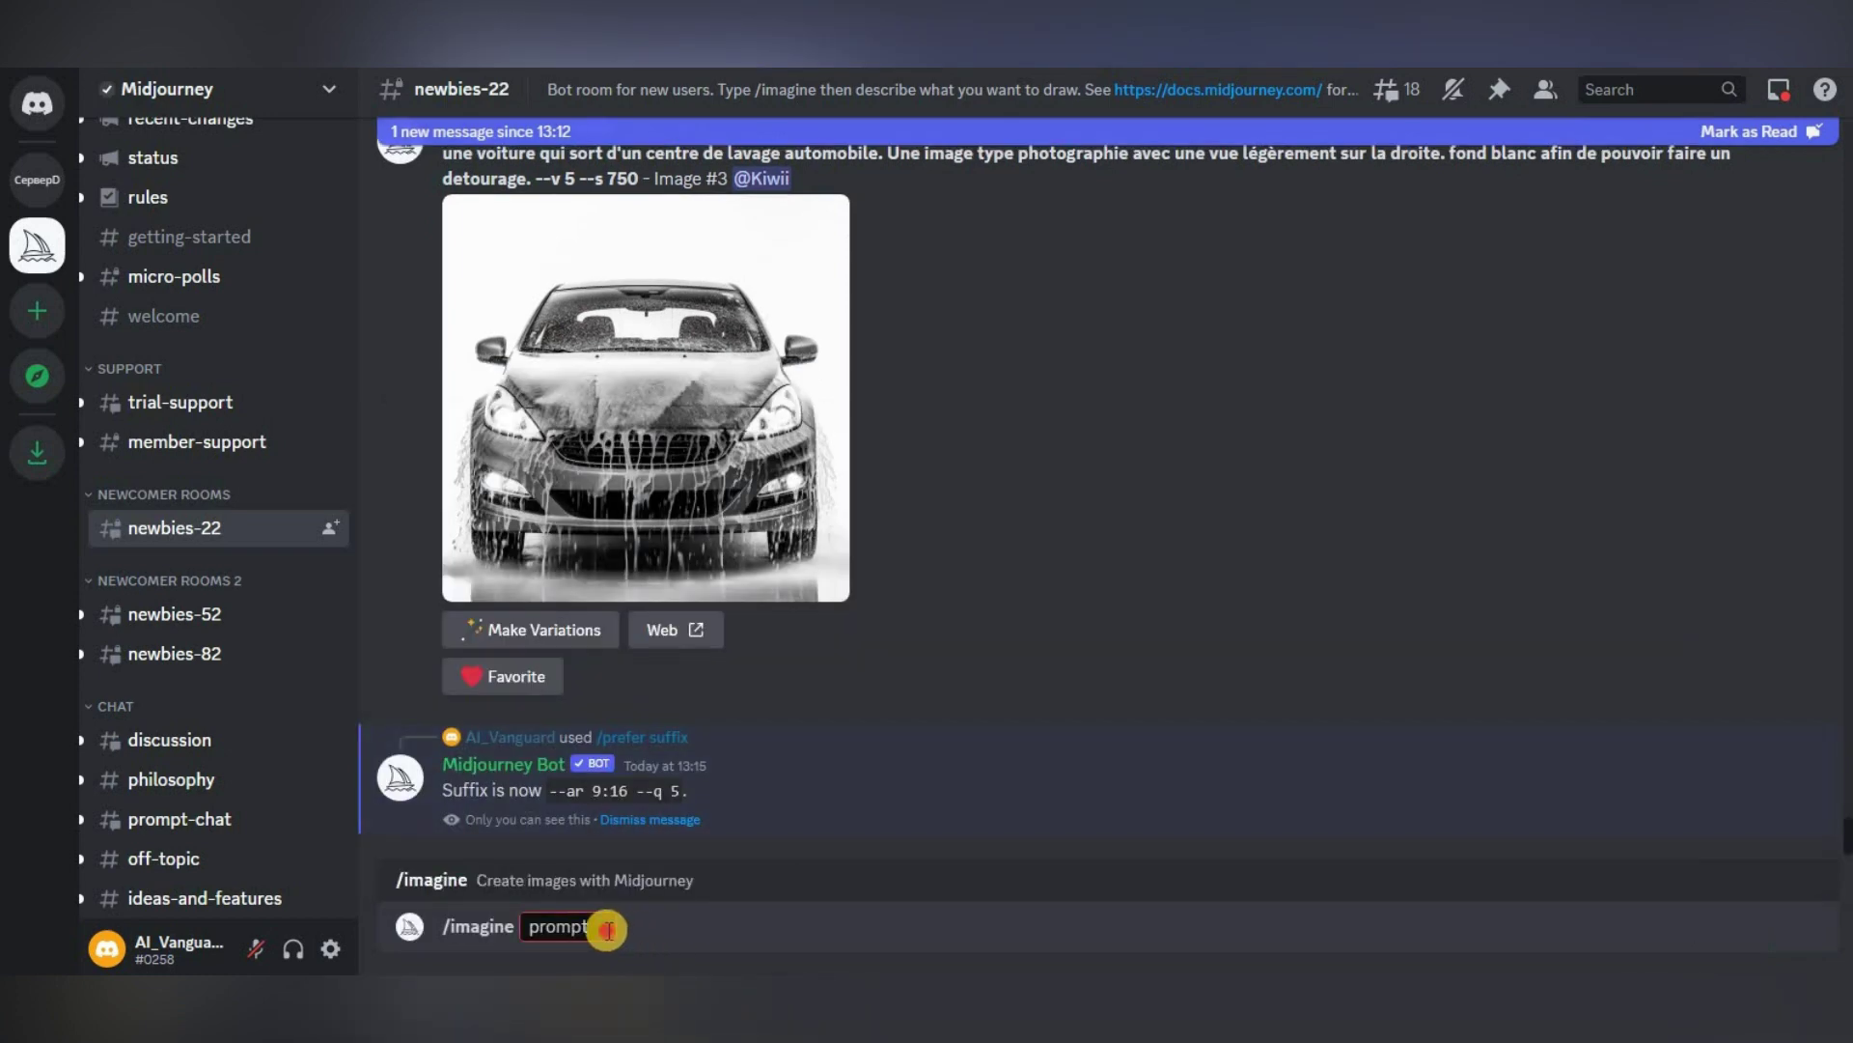
key("Return")
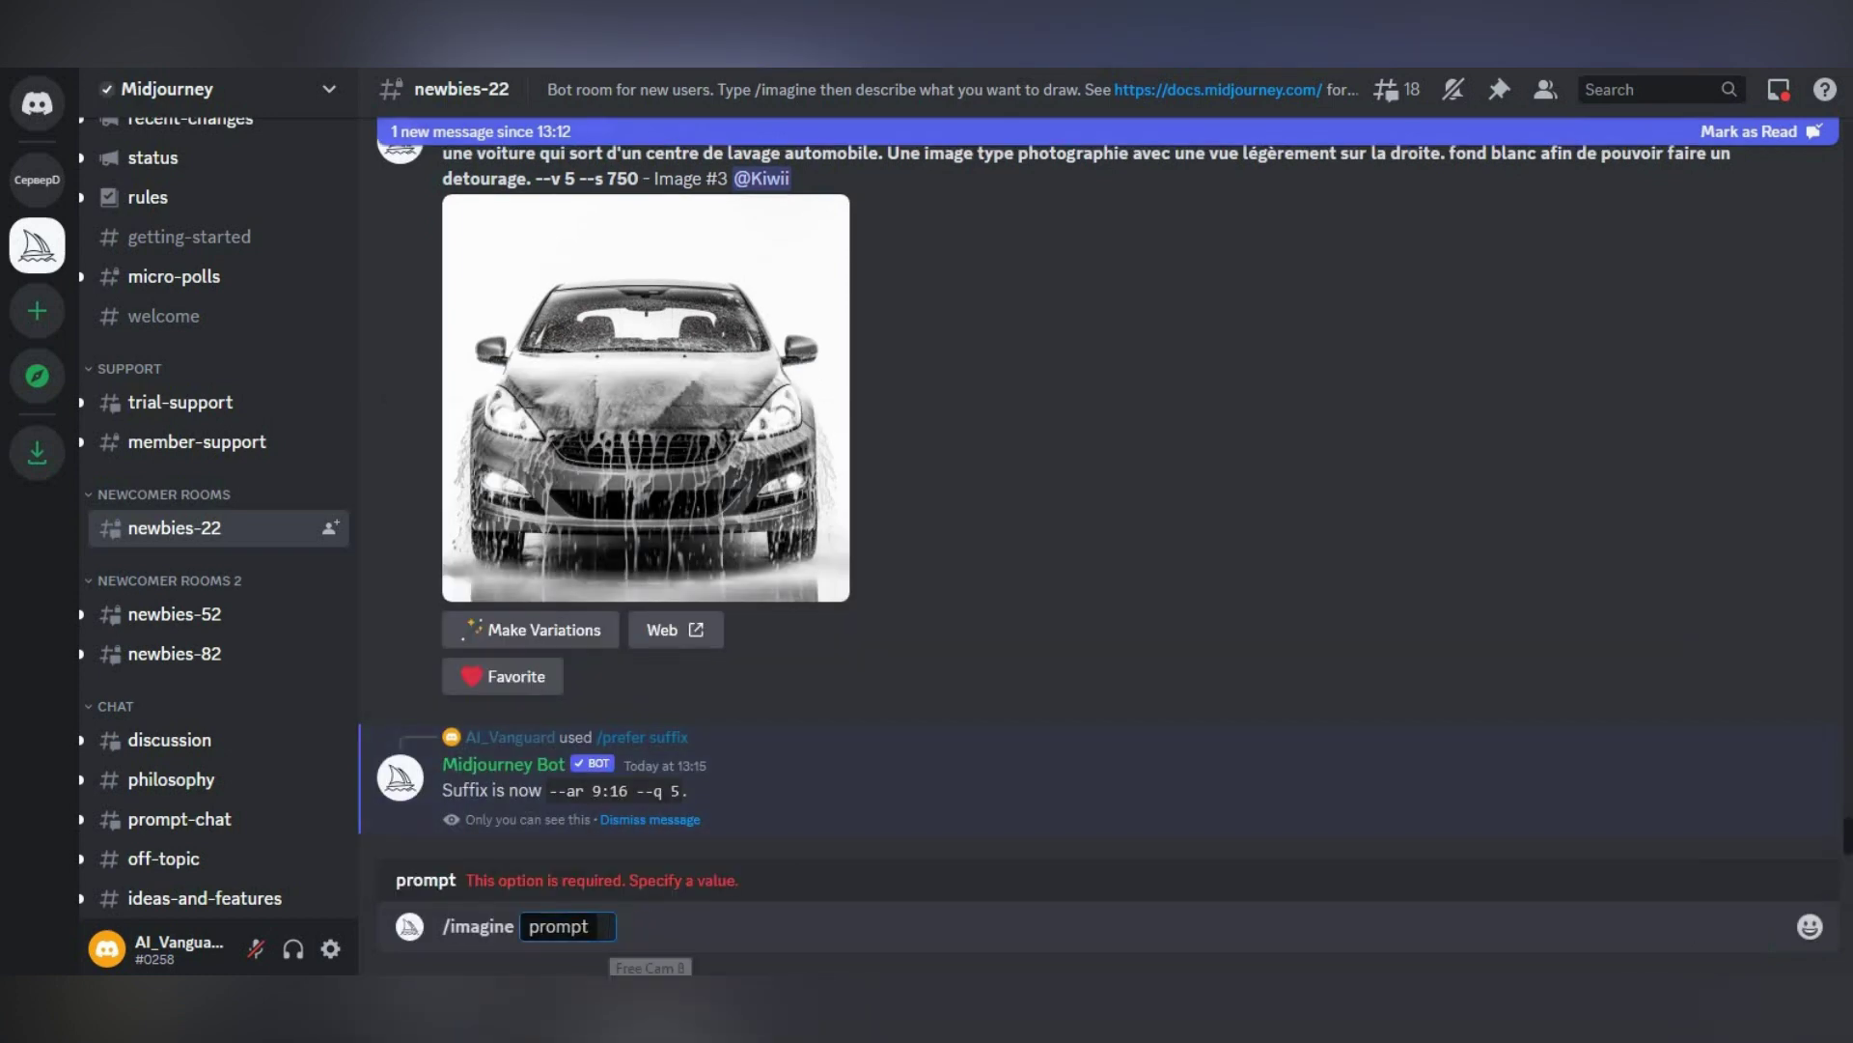
type("car")
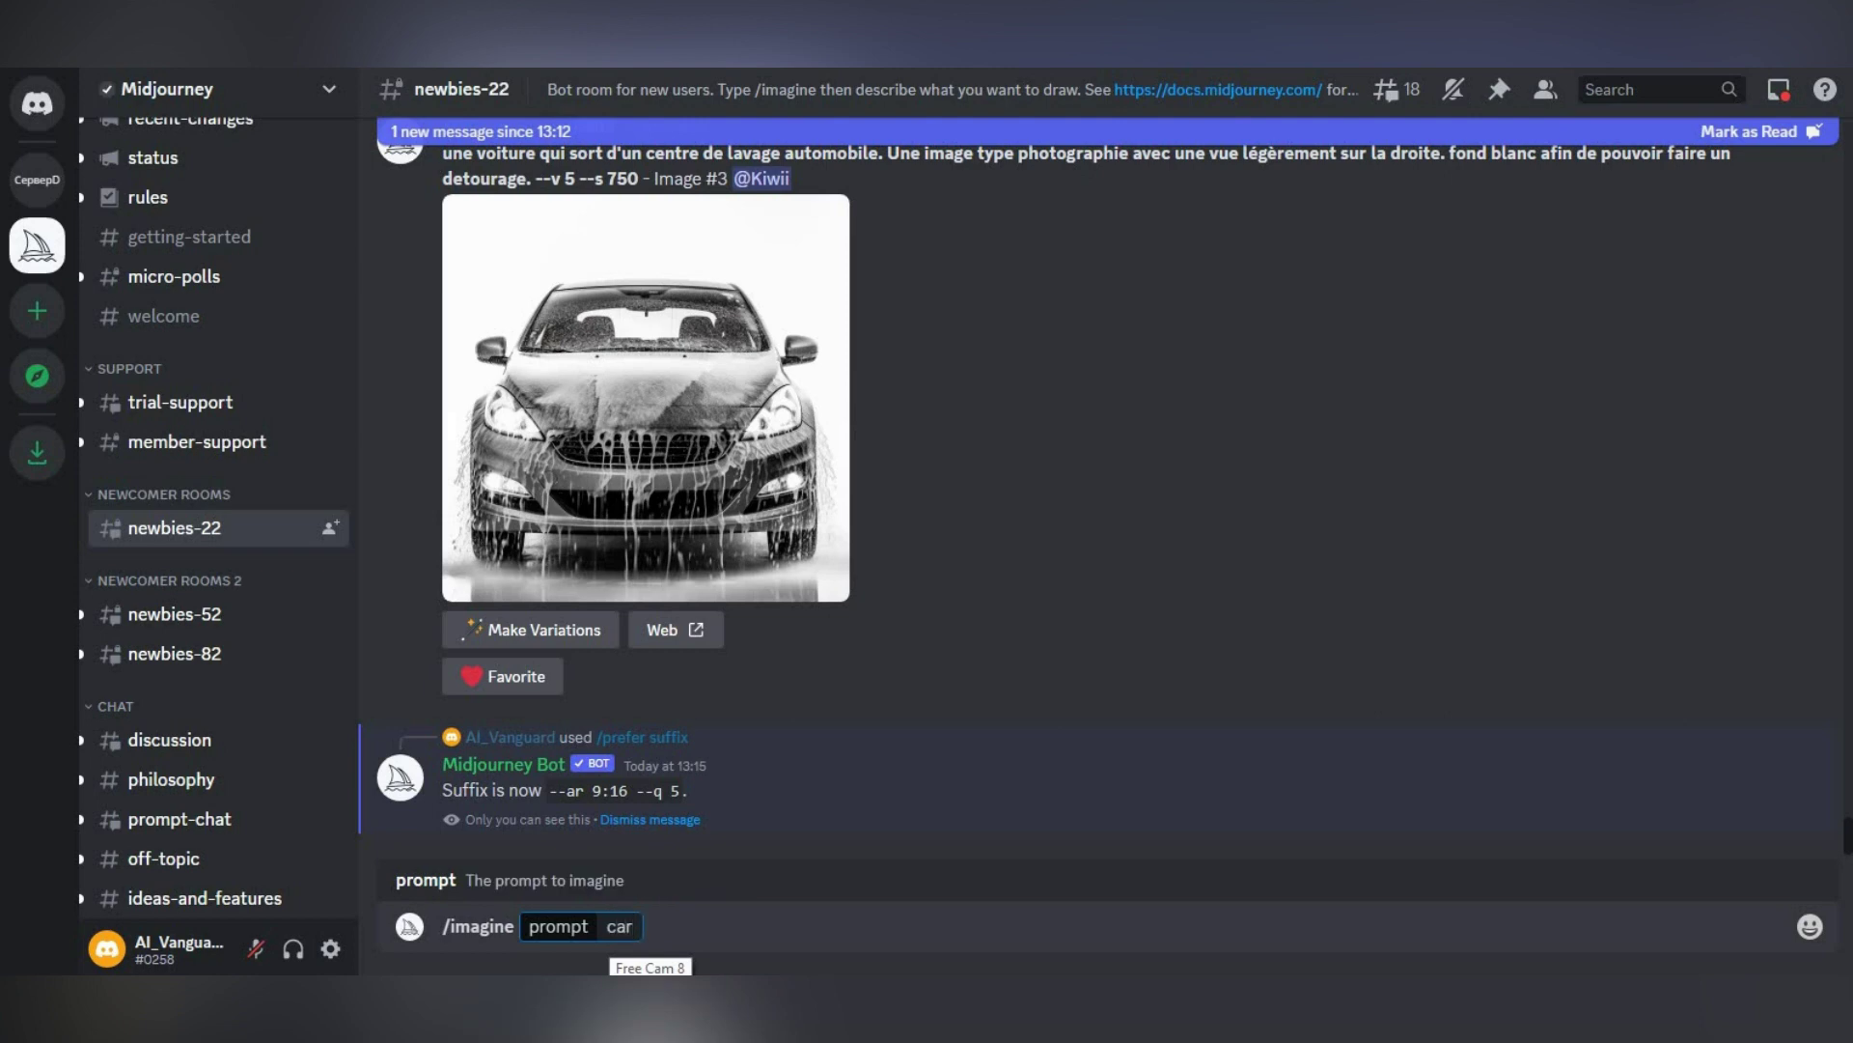
key("Return")
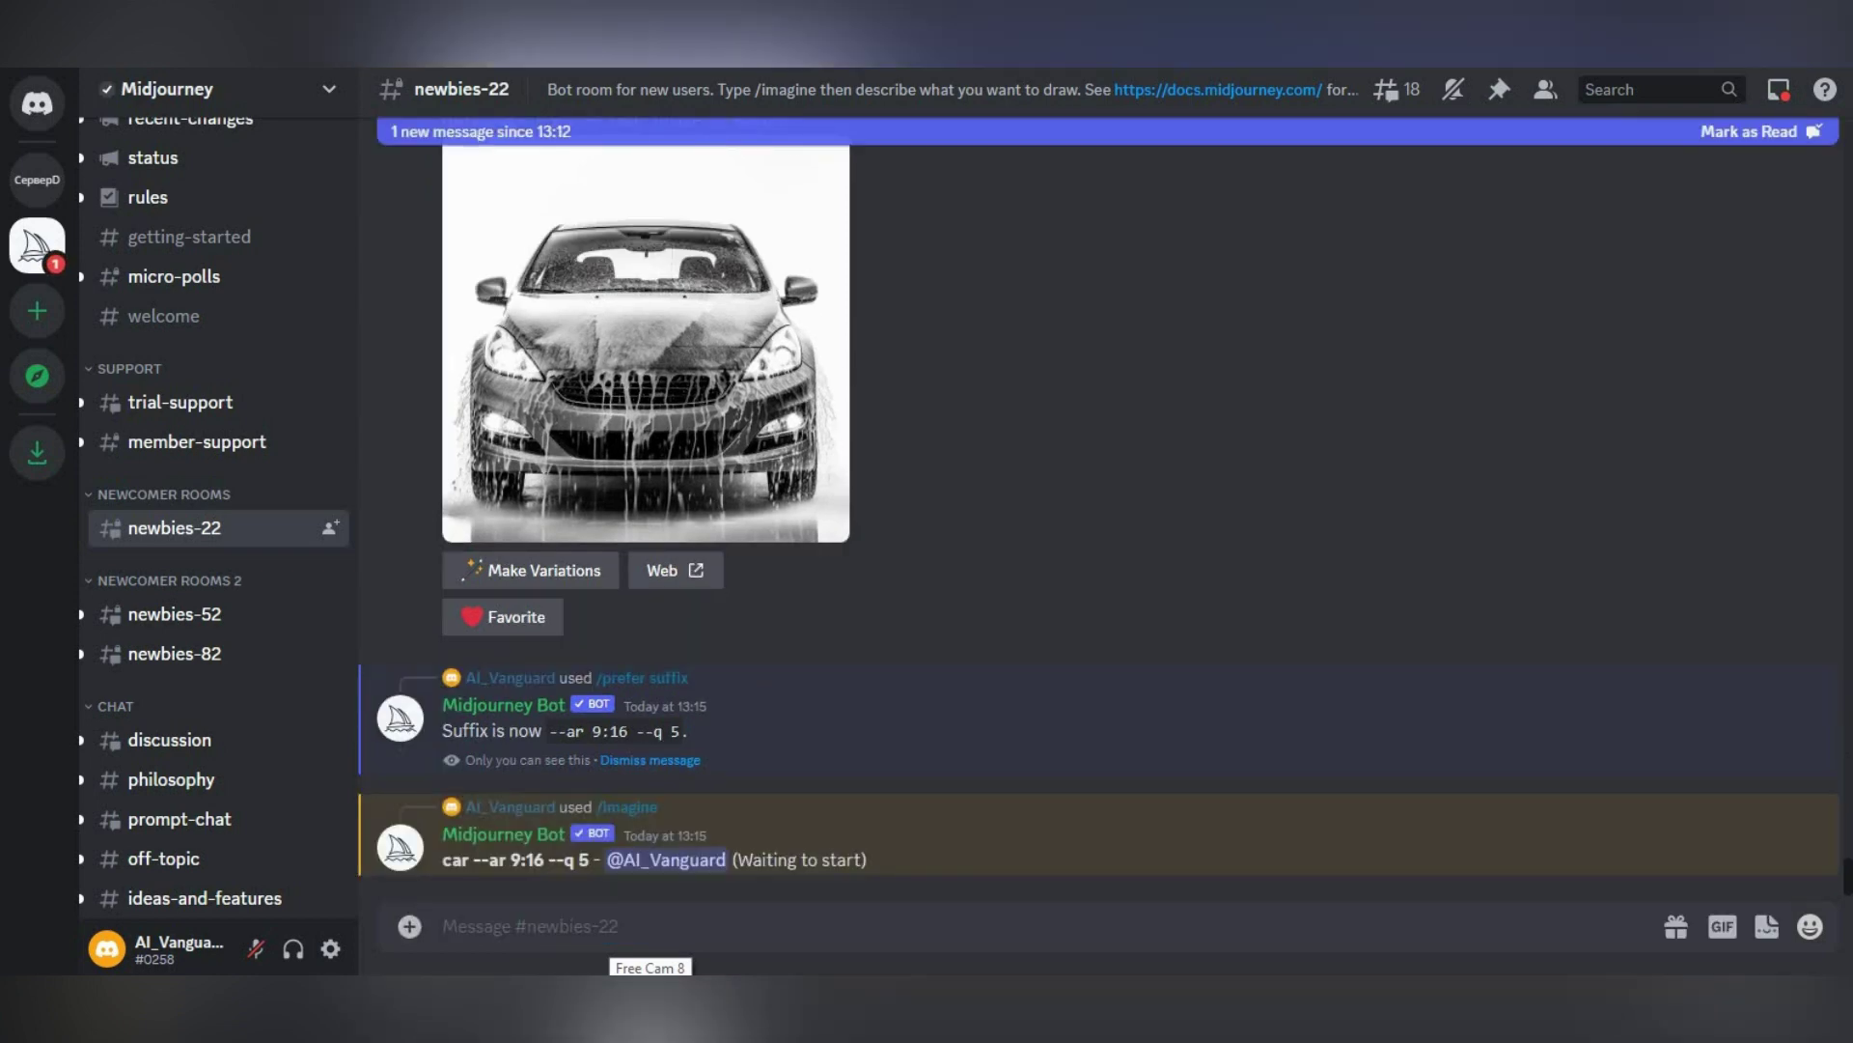
left_click_drag(476, 859, 590, 859)
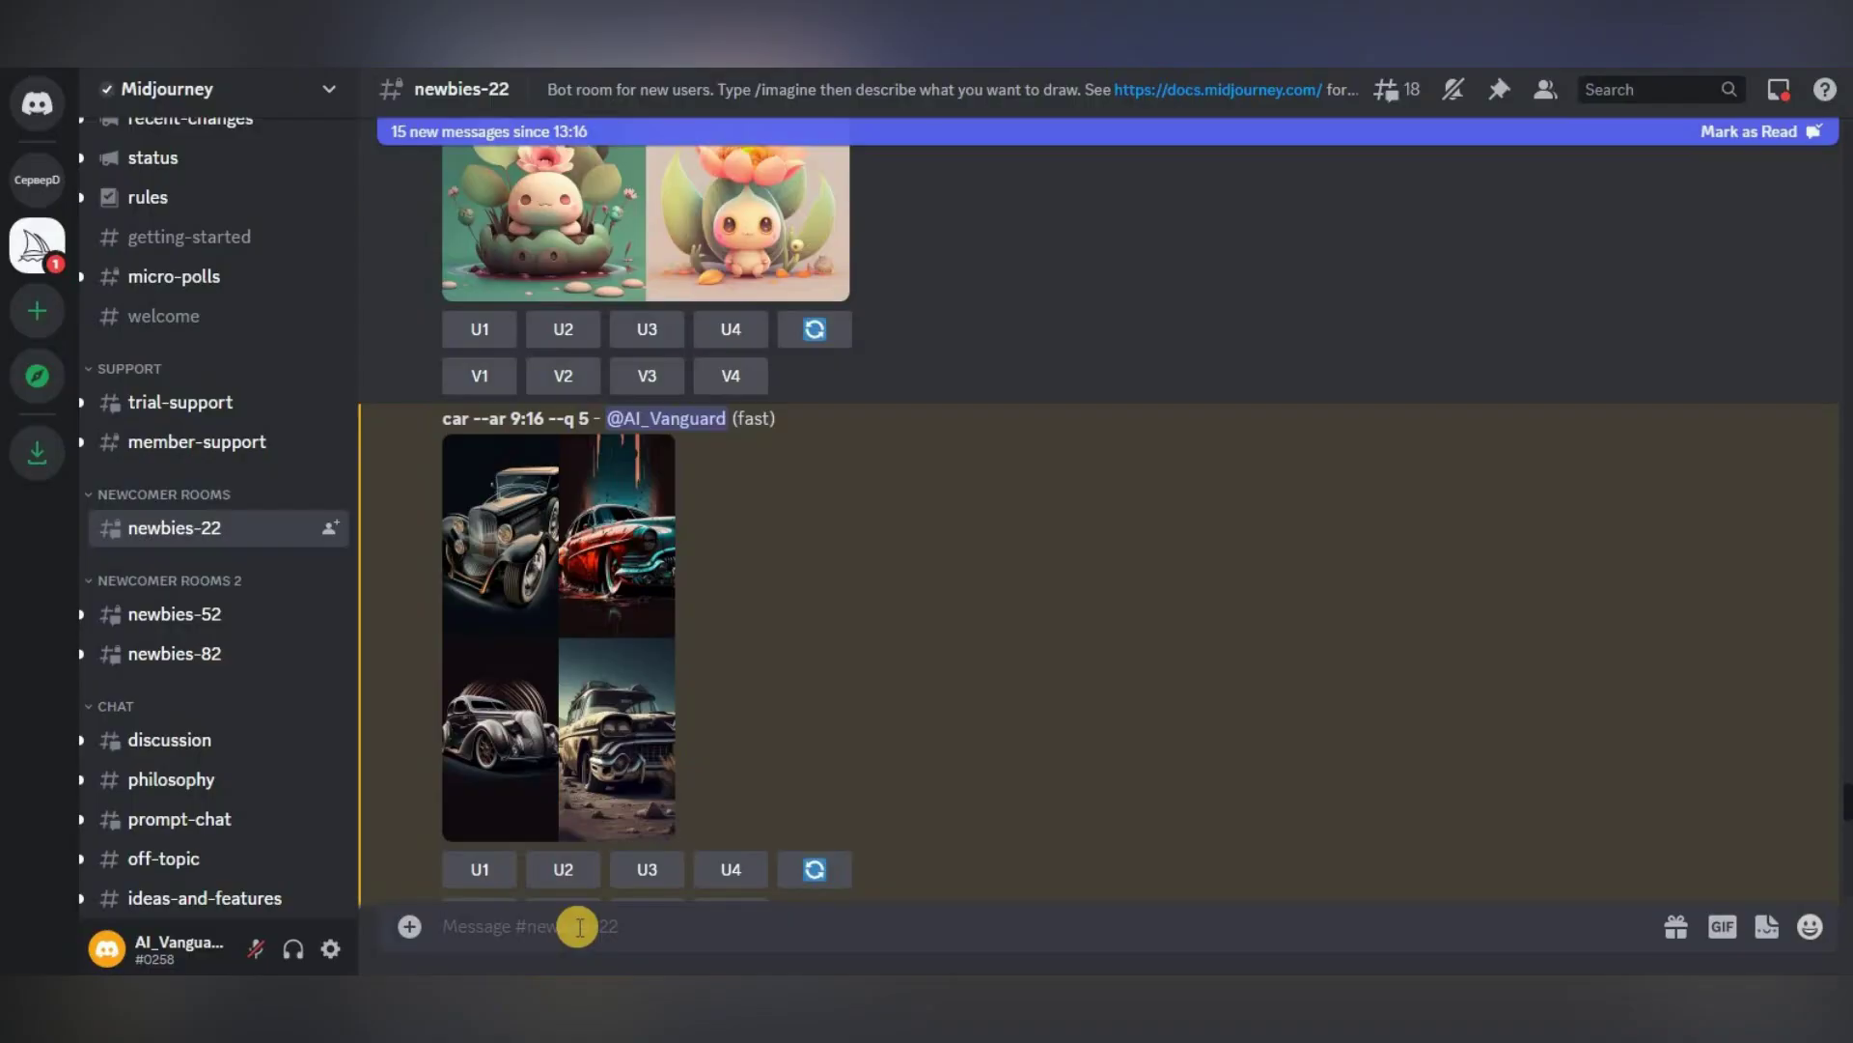
- Send /prefer suffix with an empty value and select the 'Suffix is now removed' confirmation
type("/pref")
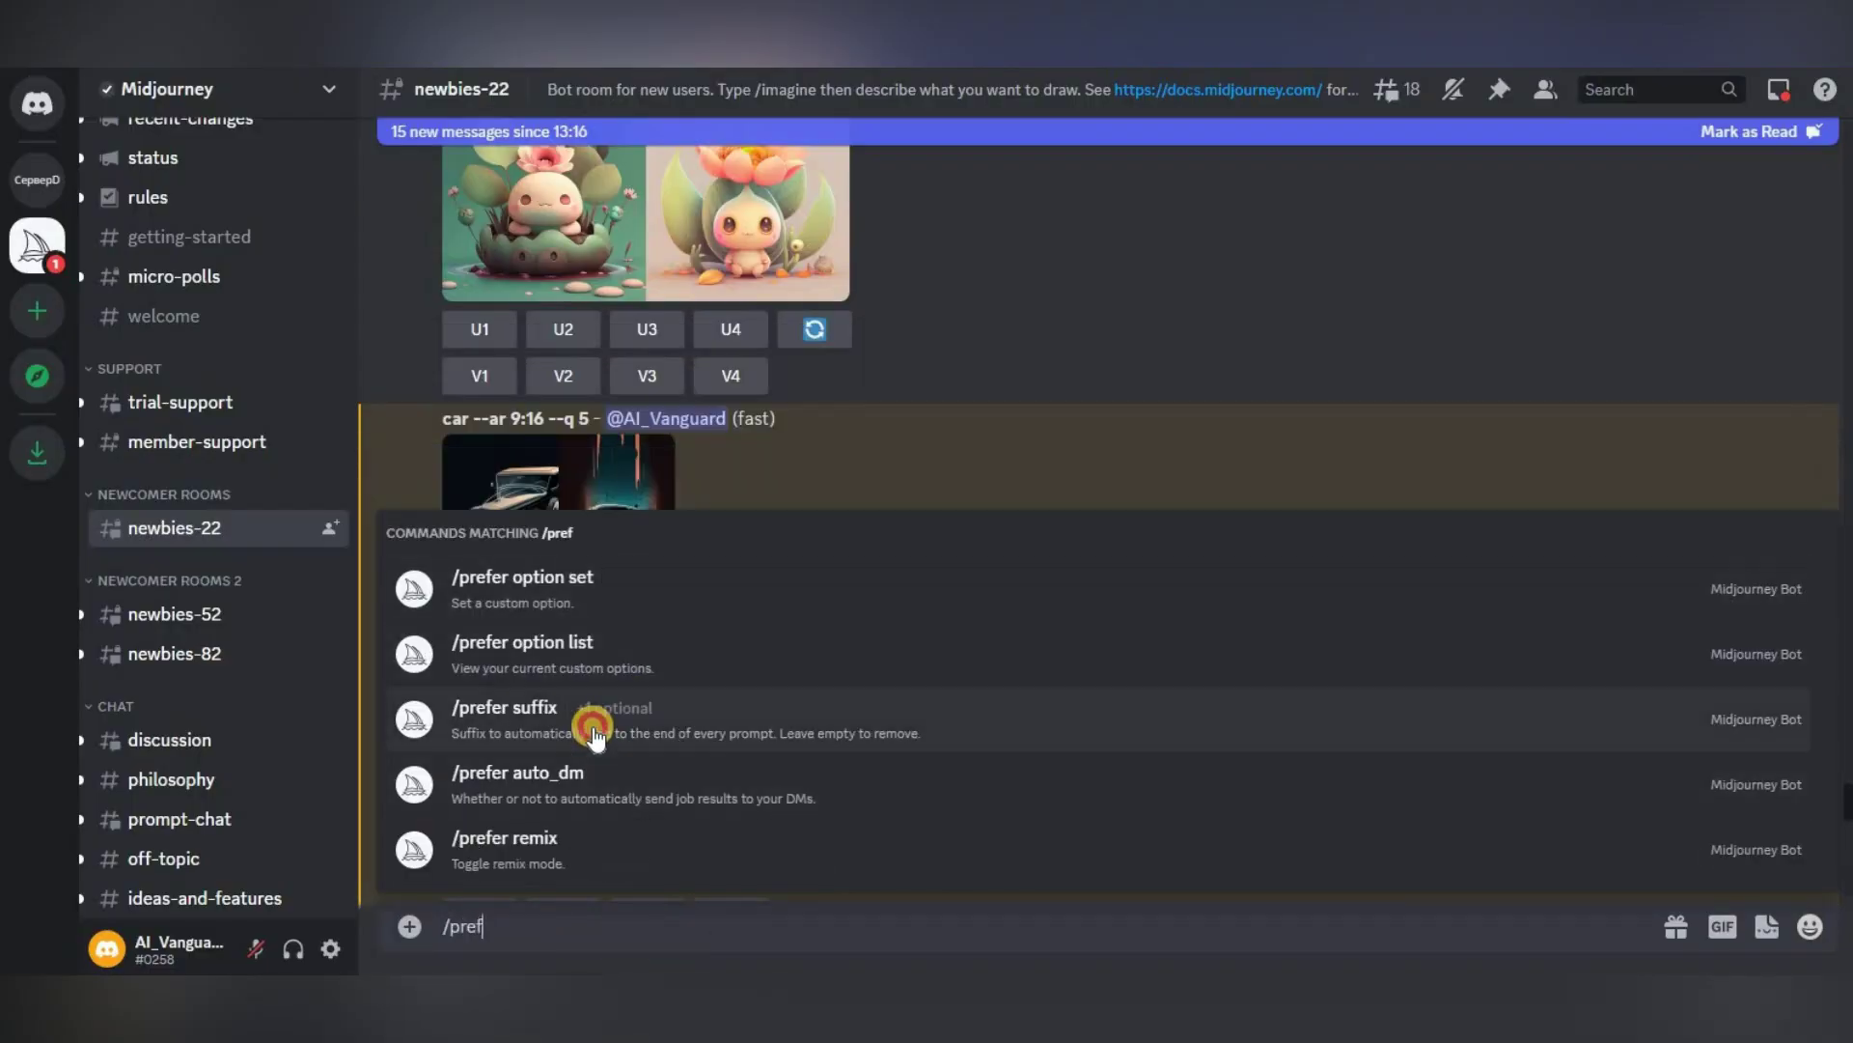
left_click(594, 724)
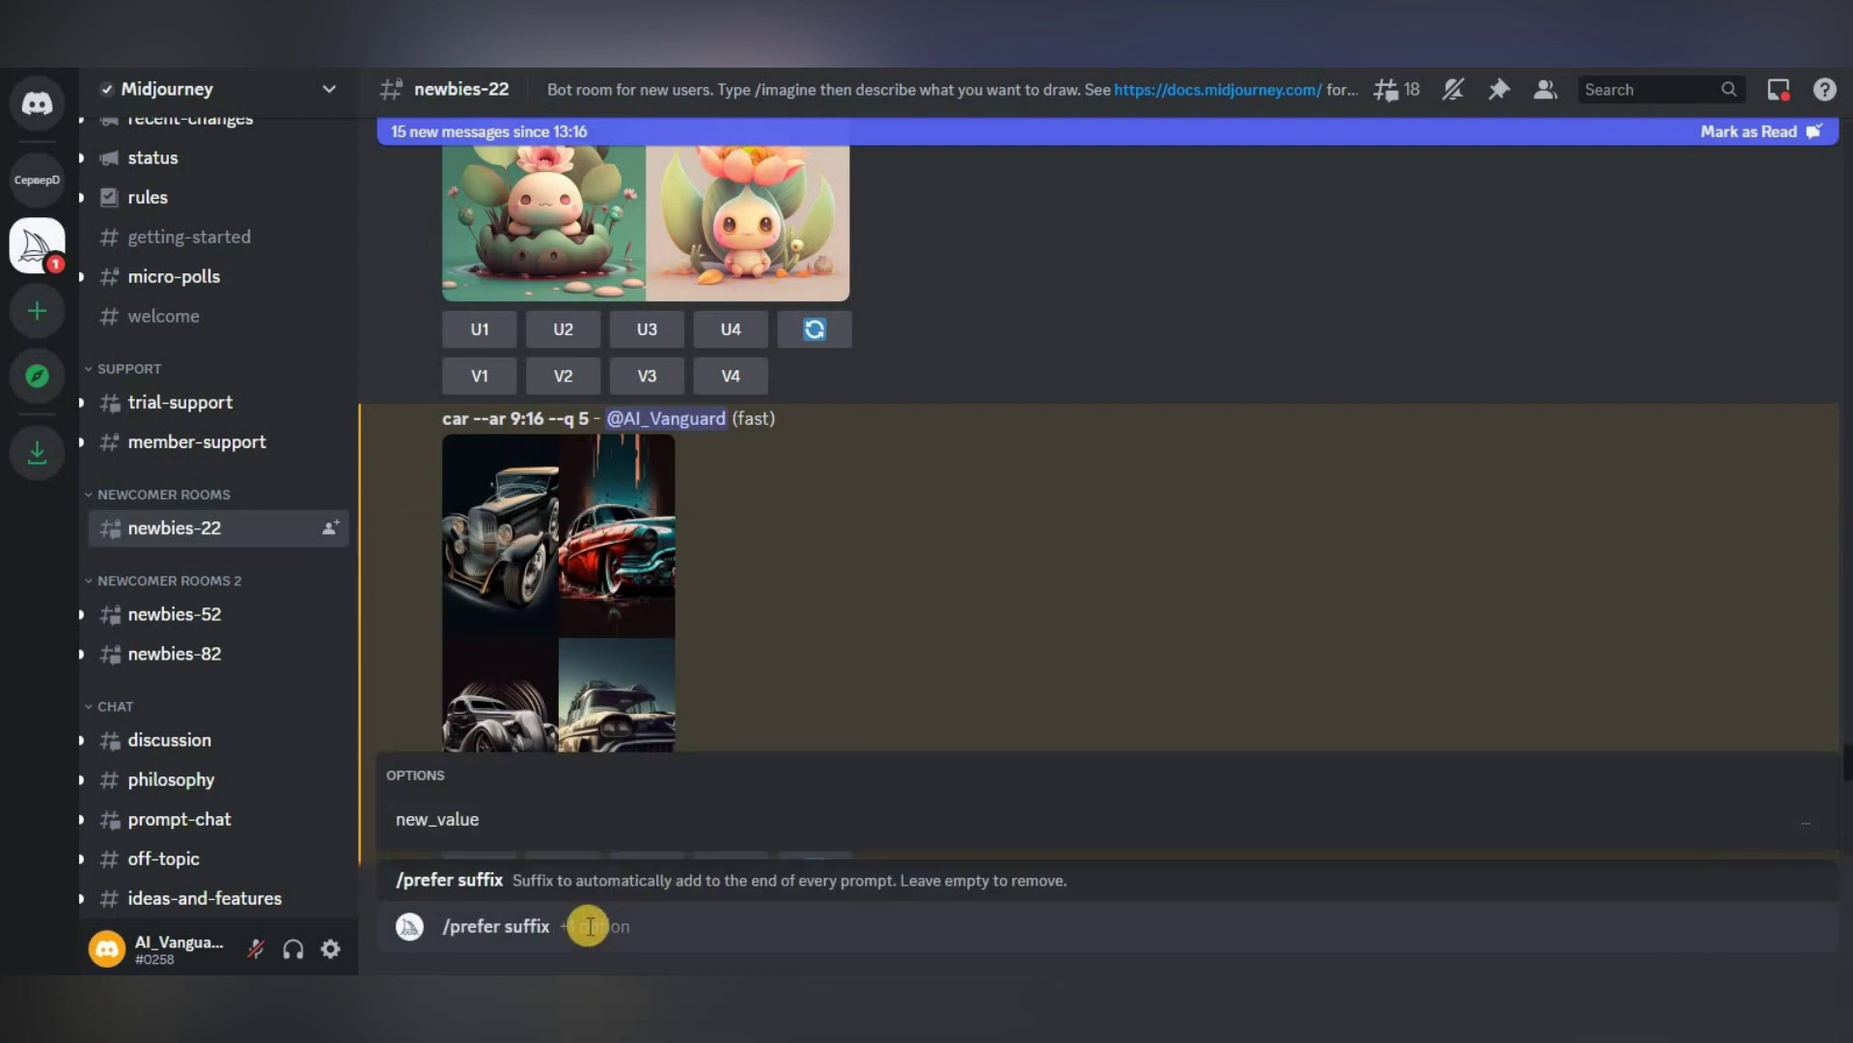
key("Return")
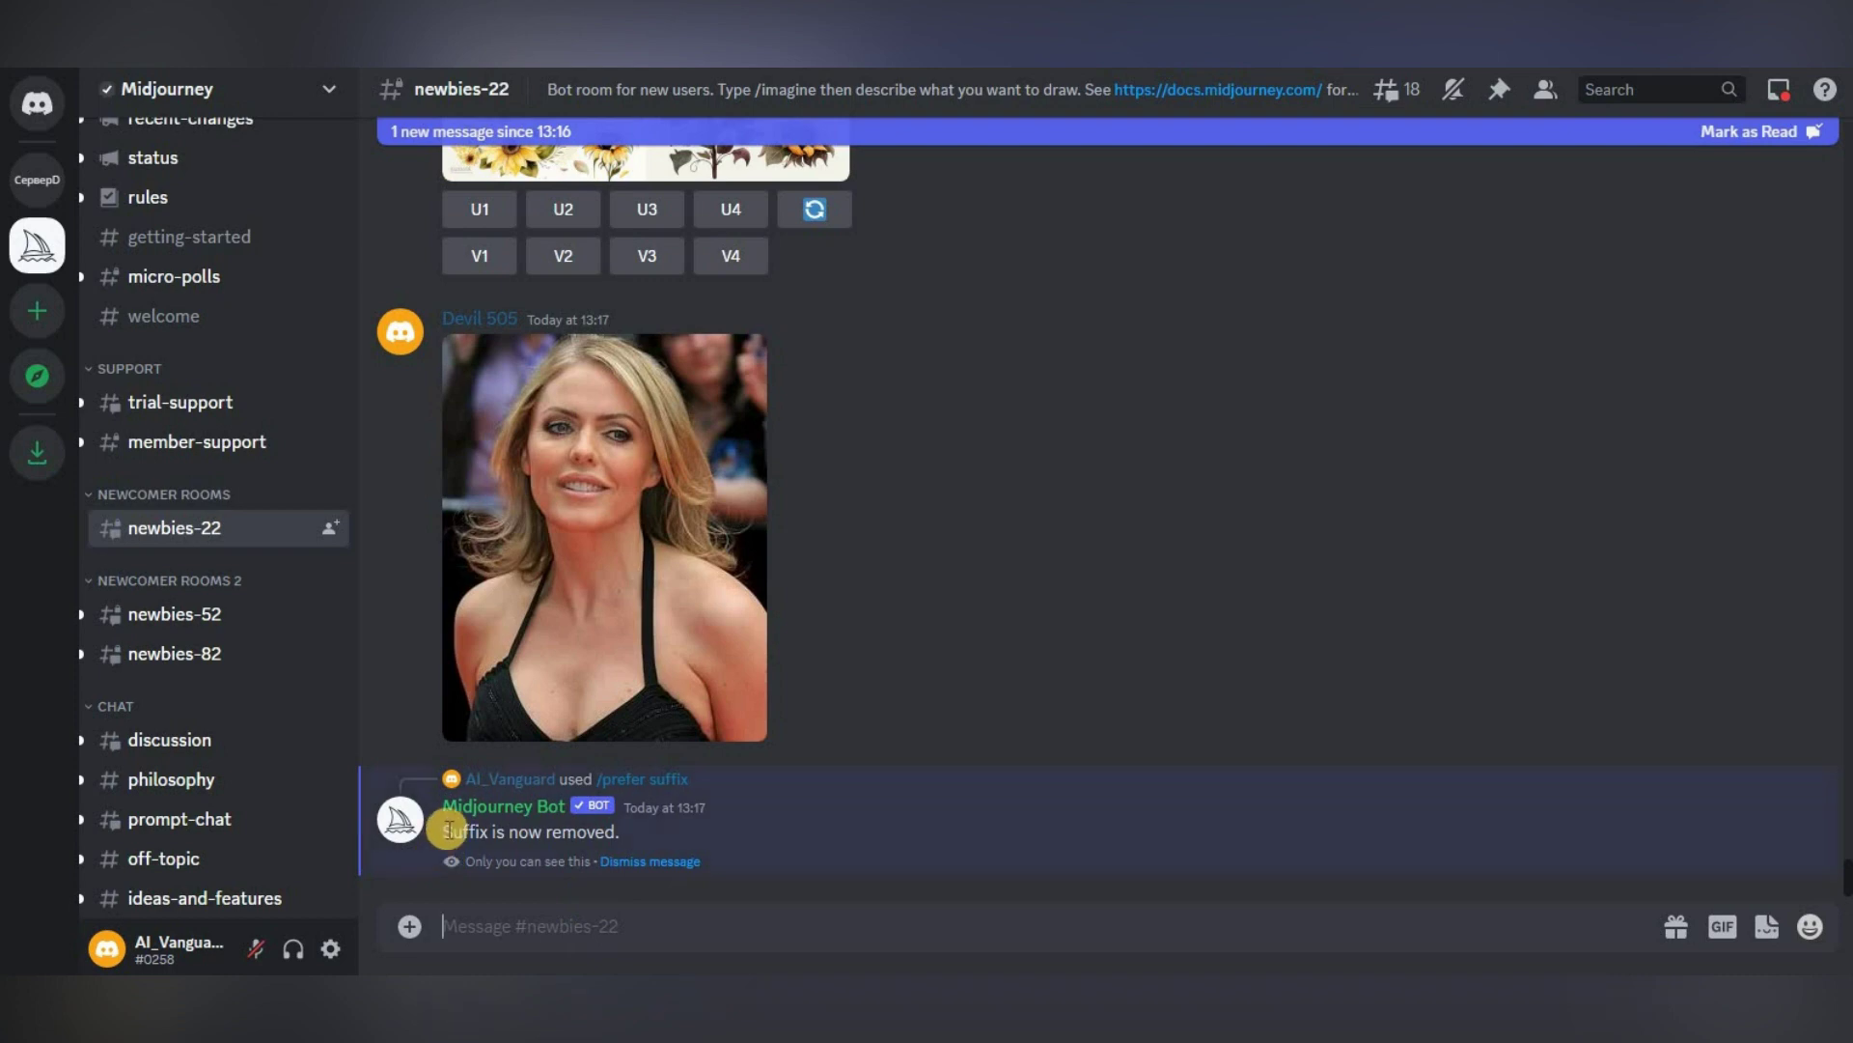
triple_click(601, 821)
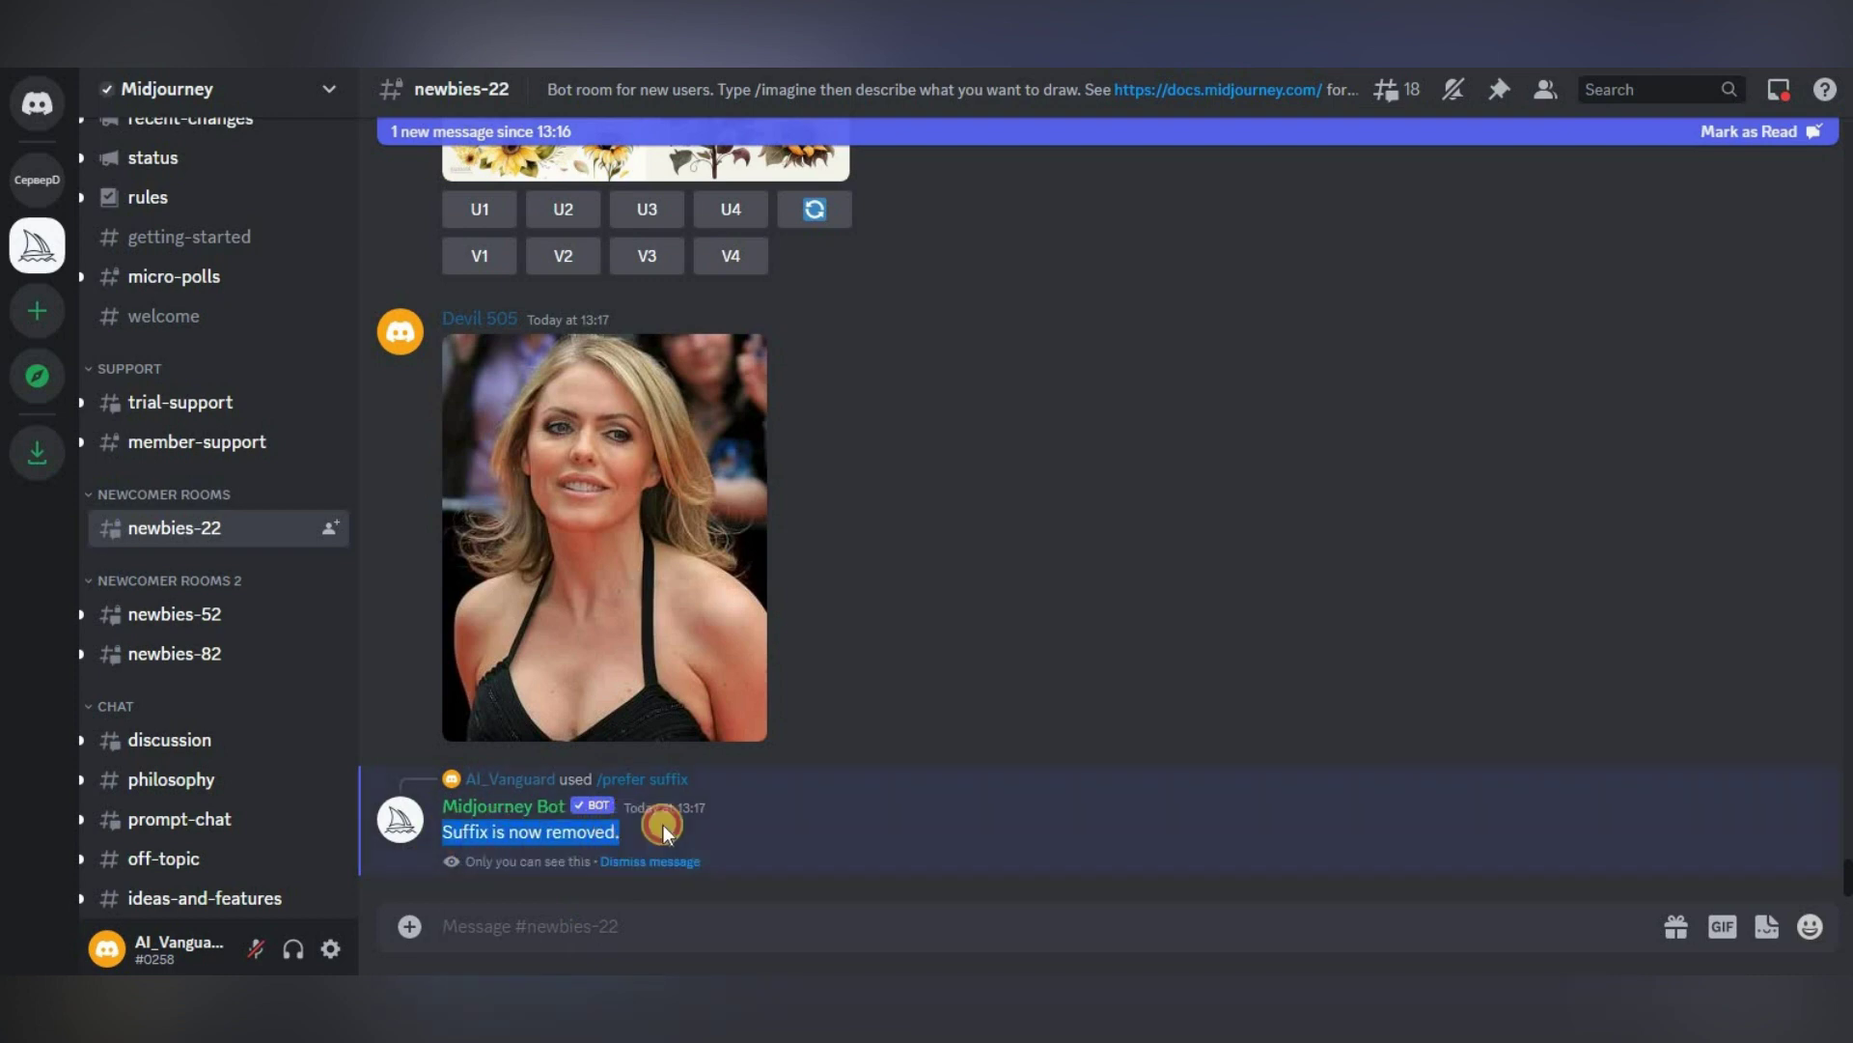
left_click(751, 811)
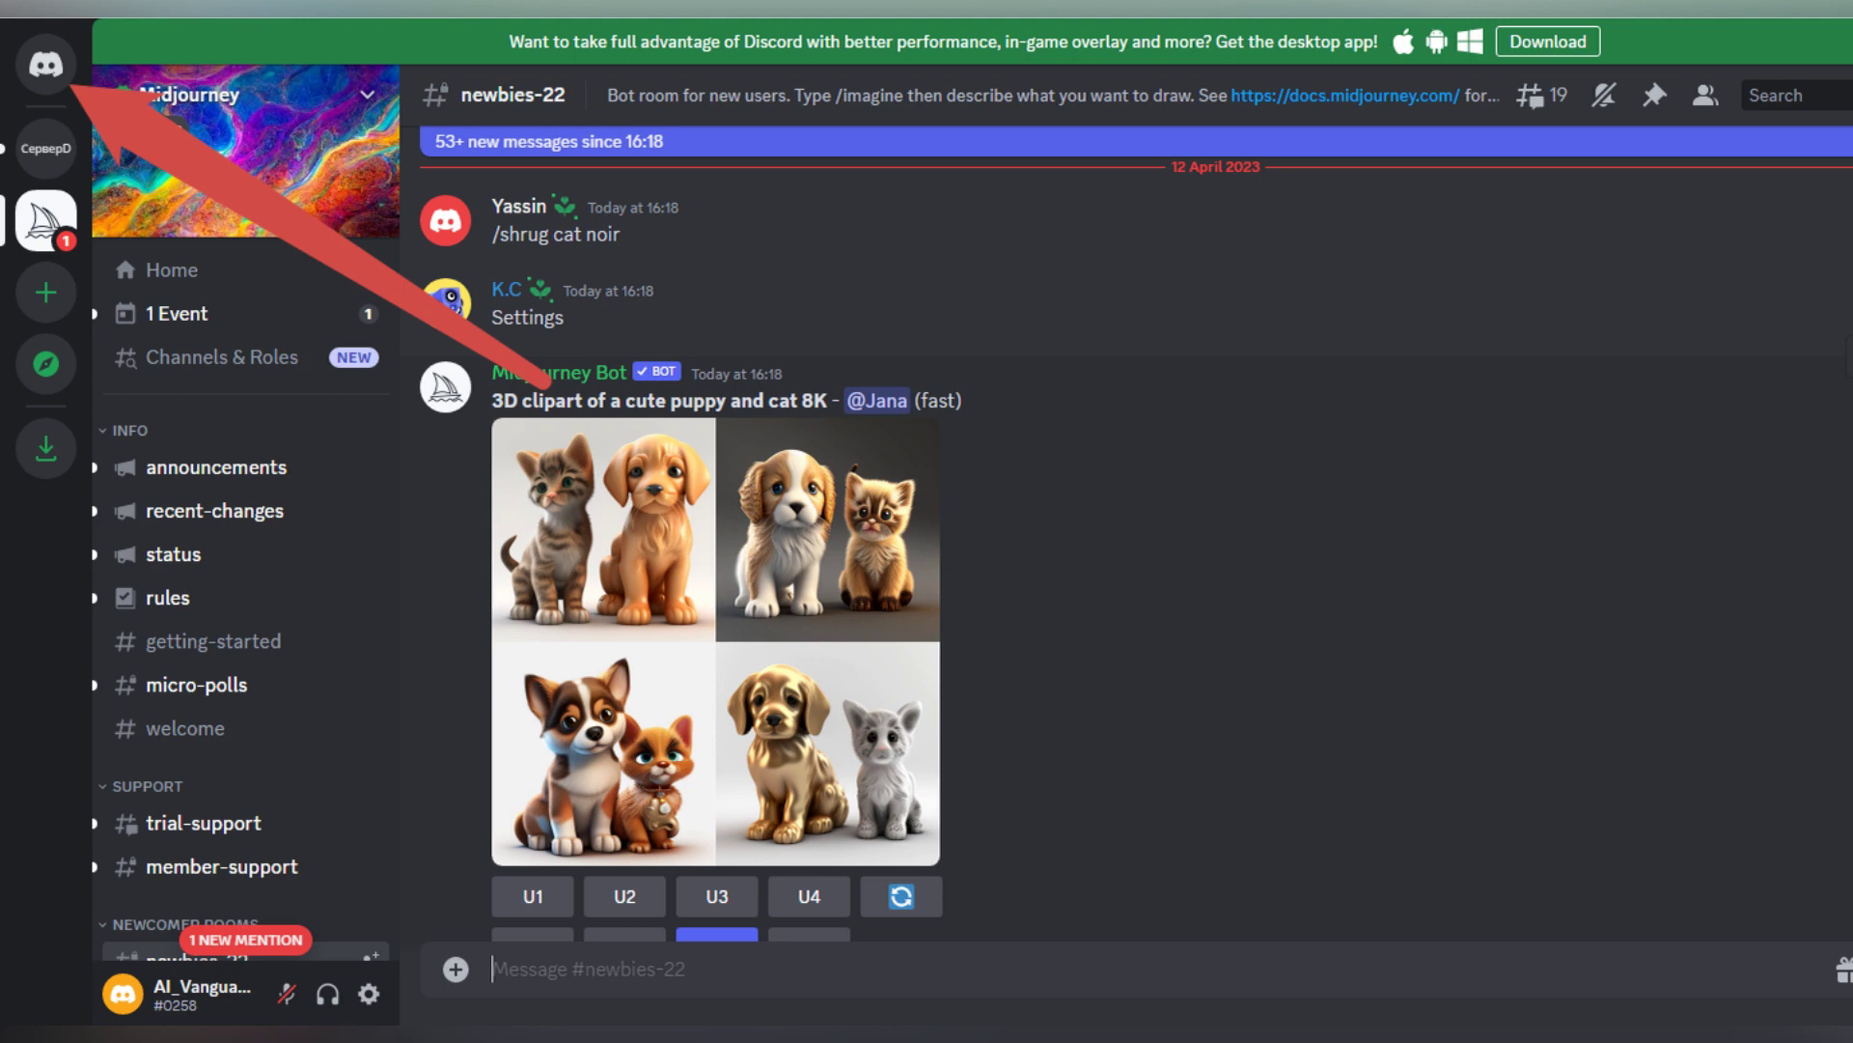
- Enable Midjourney auto-DM with /prefer auto_dm and check the 'Auto-DM is now enabled' reply
type("/")
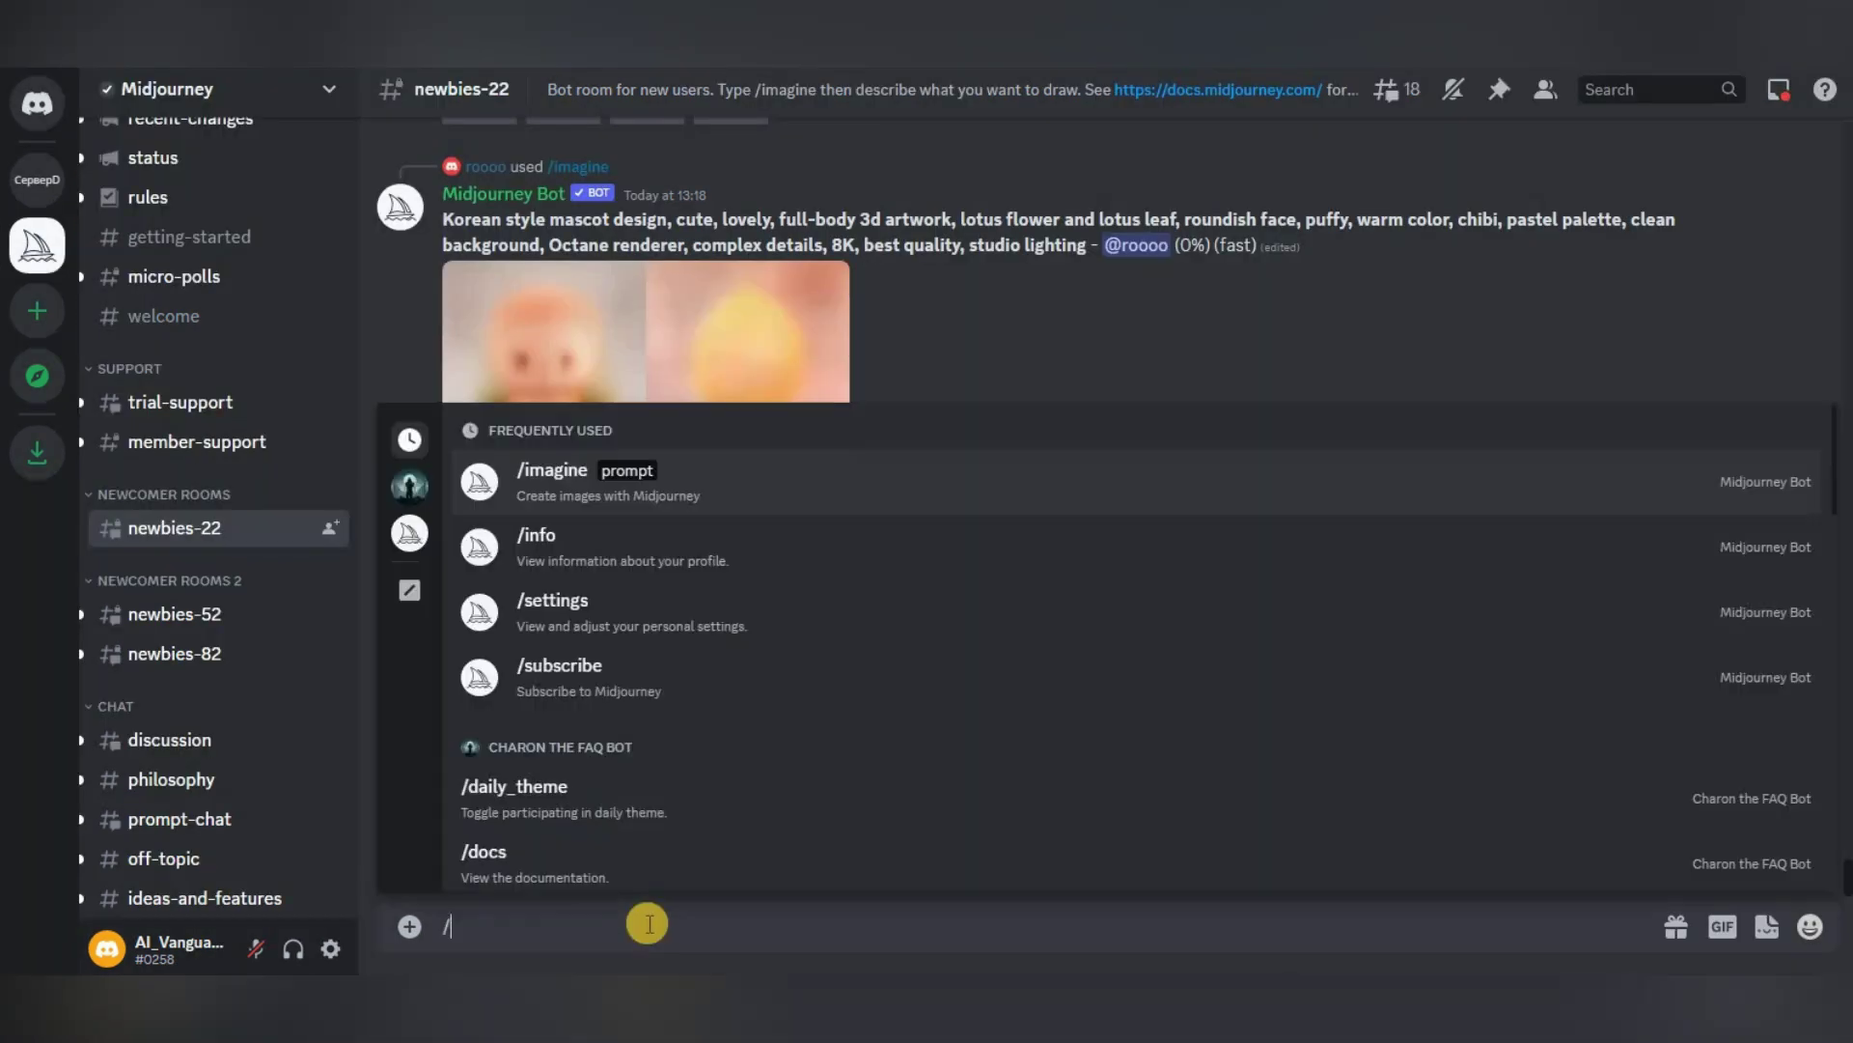
type("prefer")
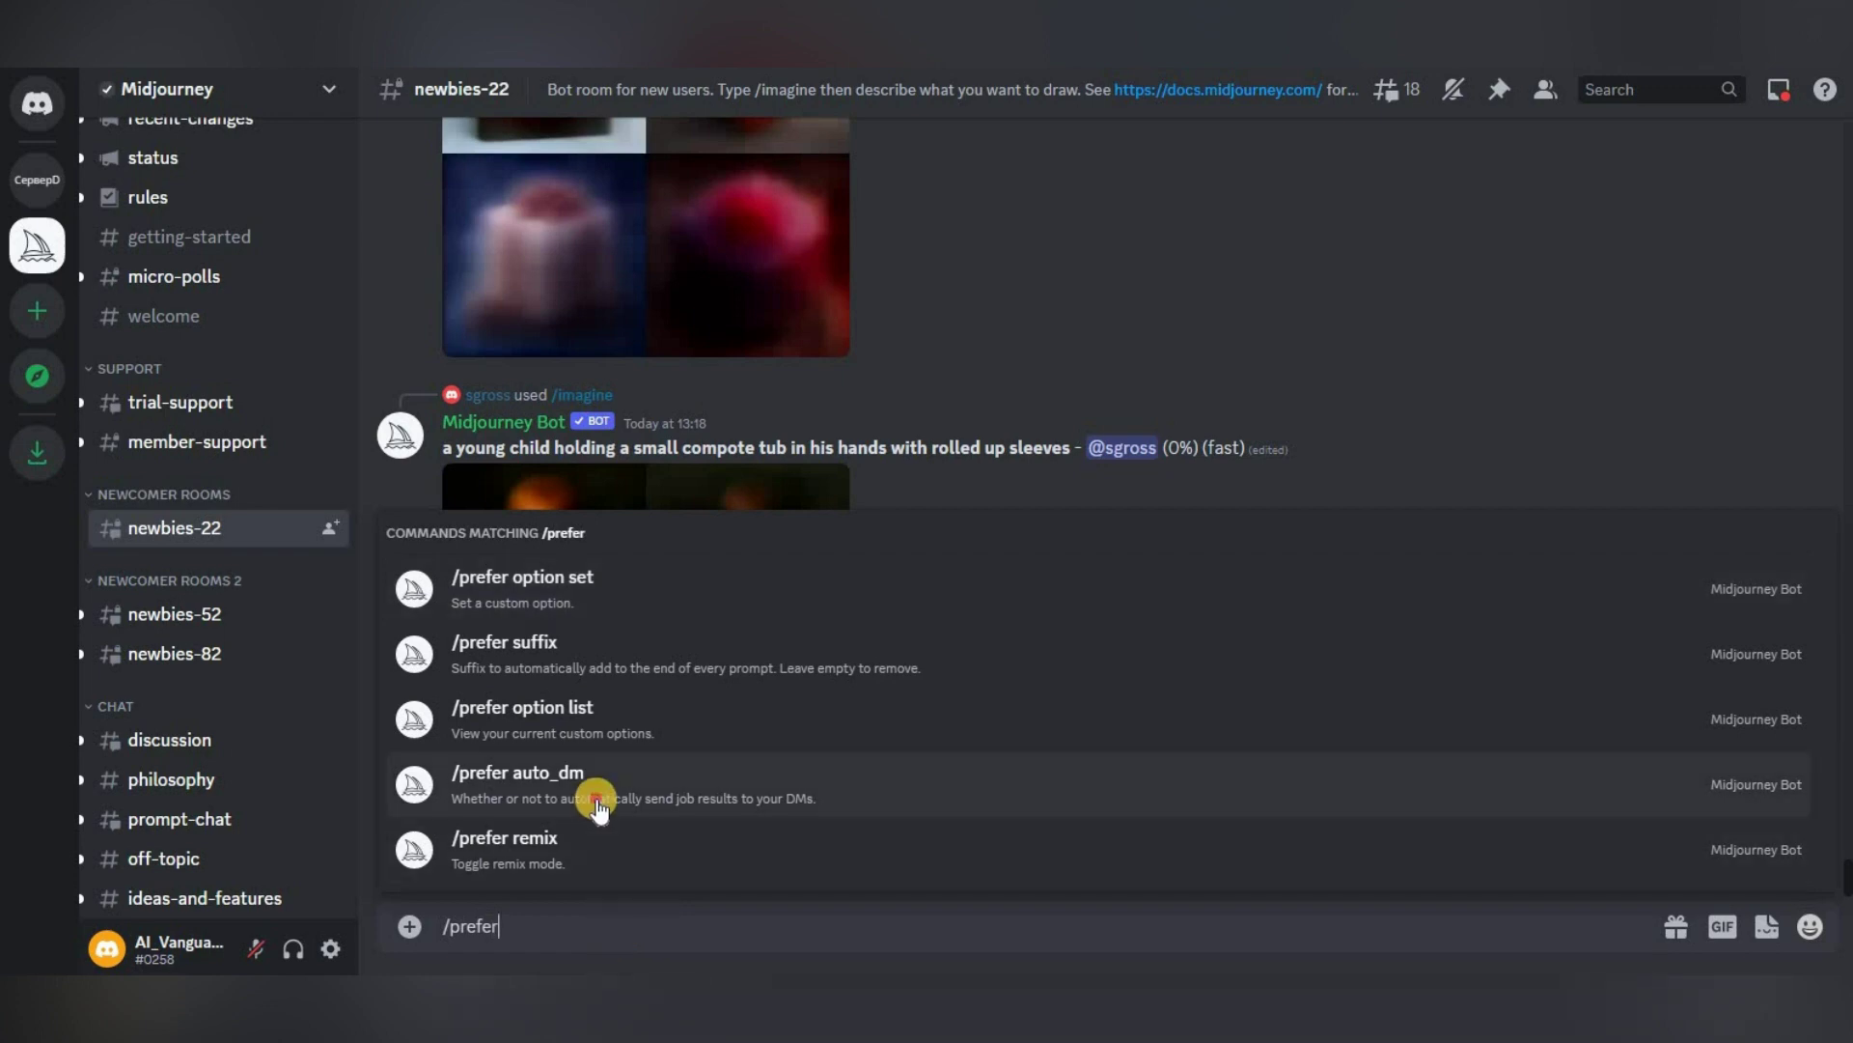
left_click(599, 797)
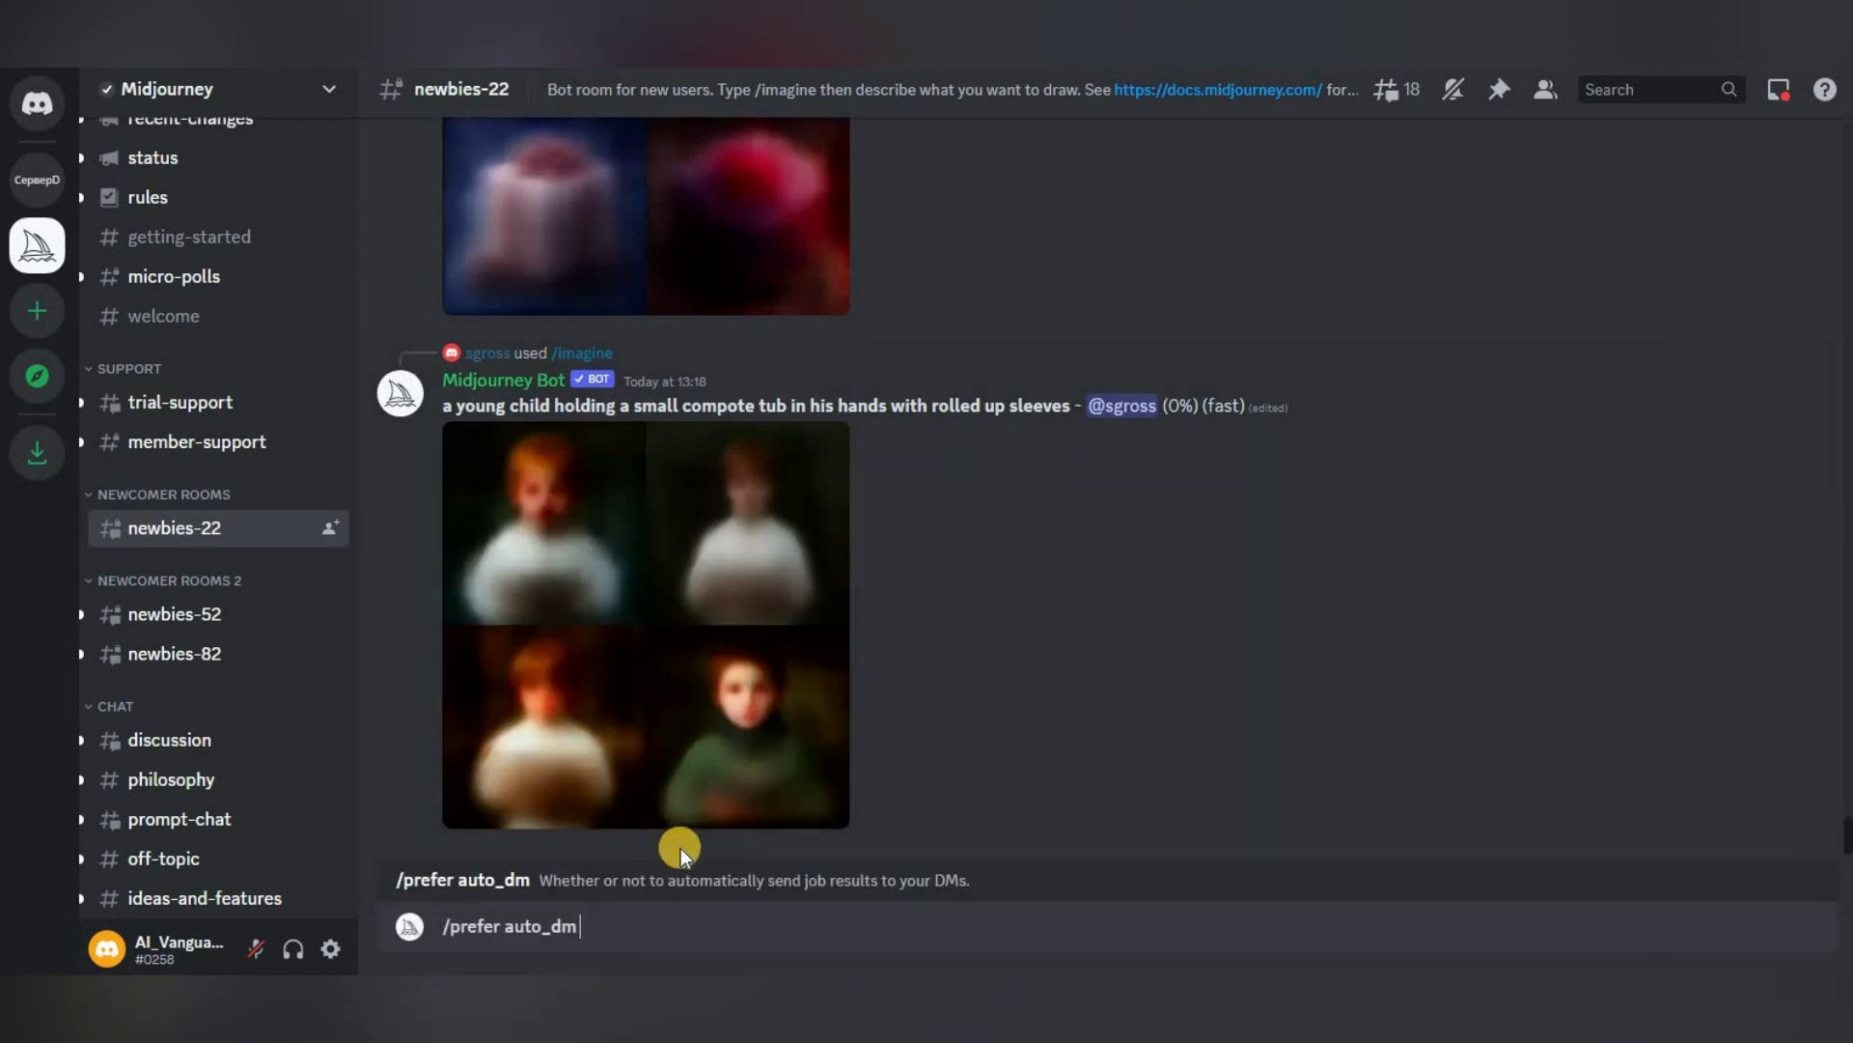
key("Return")
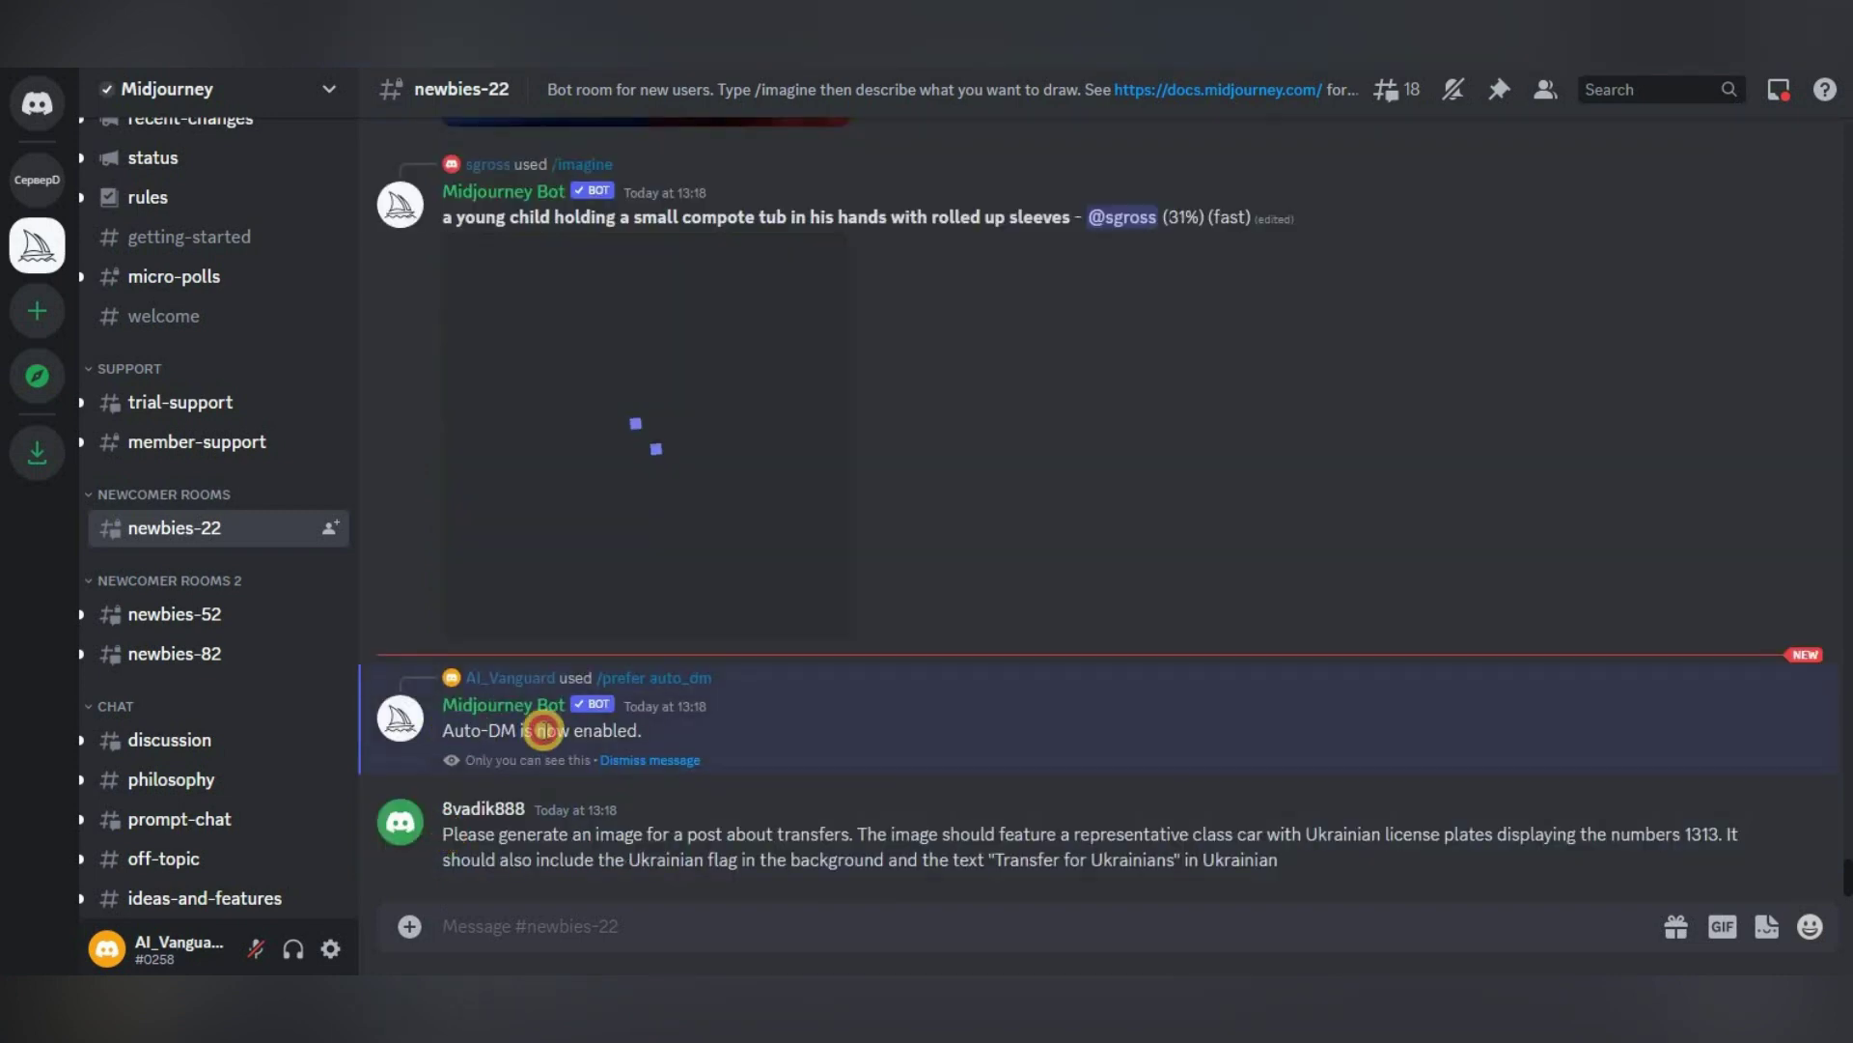
left_click_drag(543, 731, 677, 745)
left_click(660, 919)
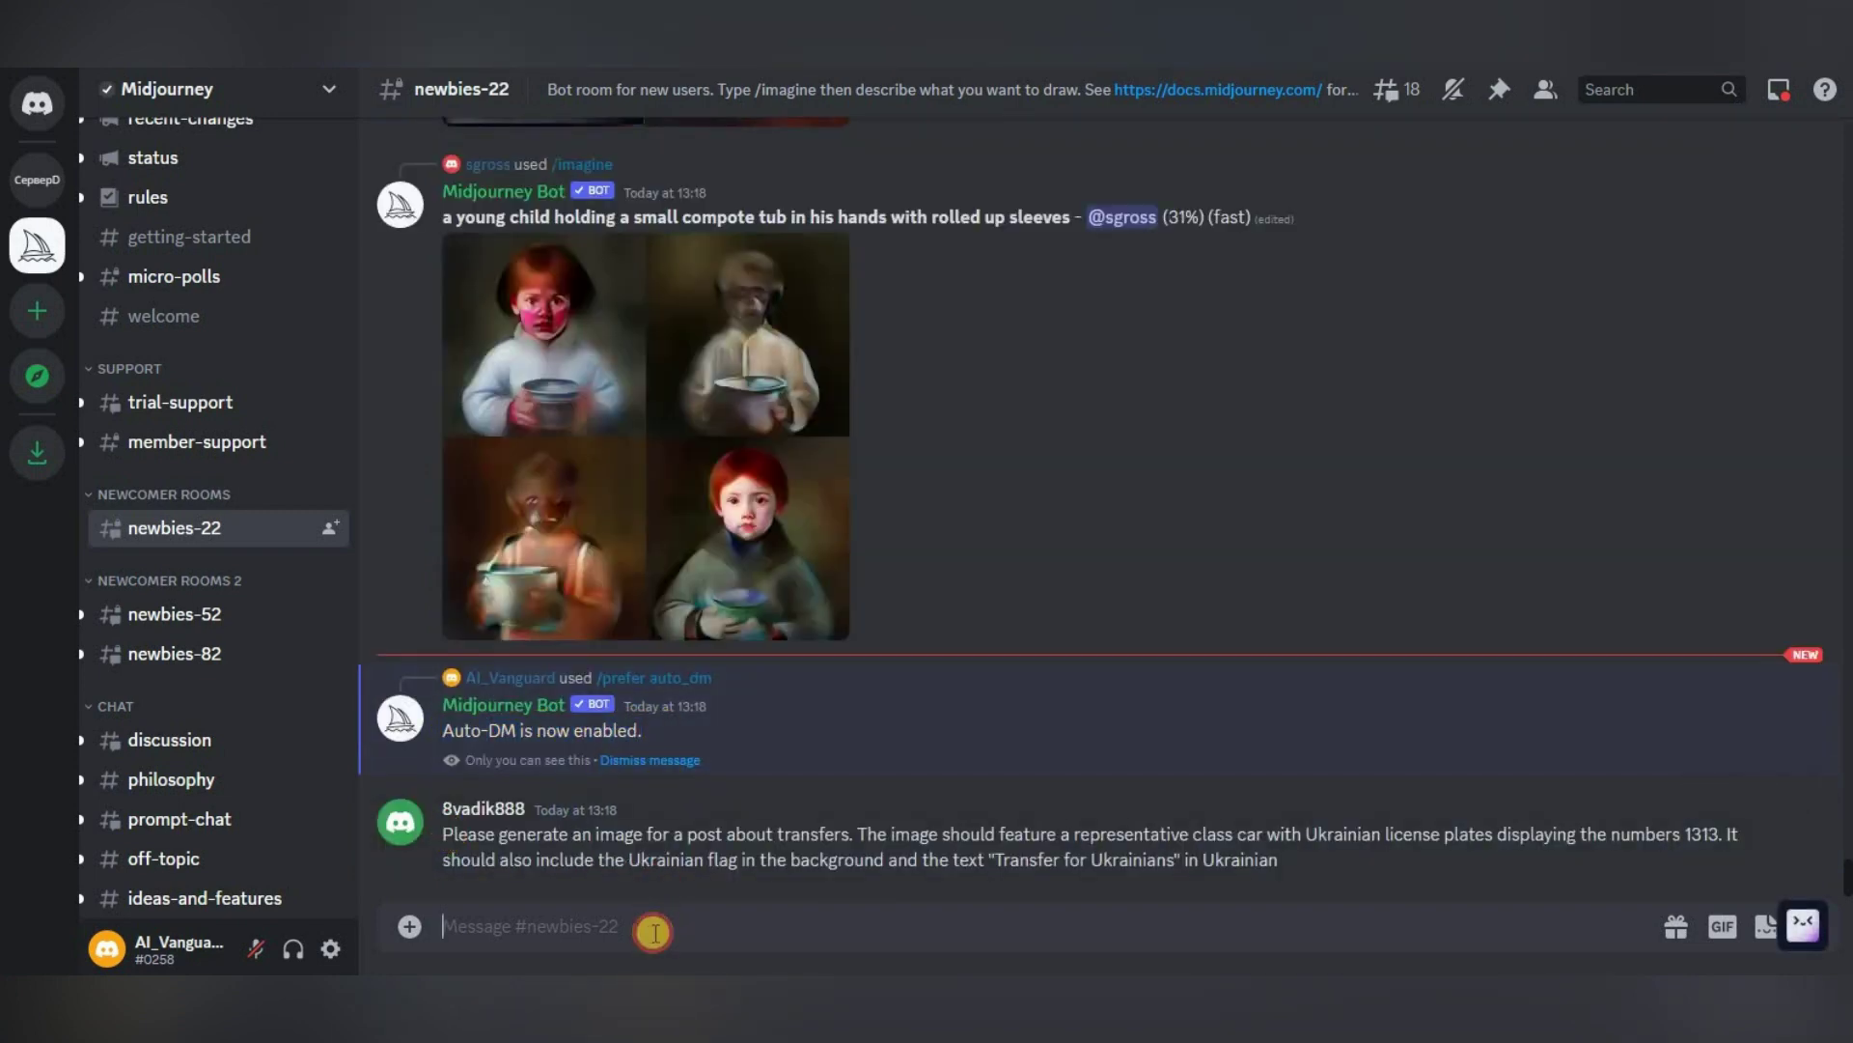
- Generate images for the prompt 'beautiful girl' with /imagine, then go to the Midjourney Bot DMs
type("/")
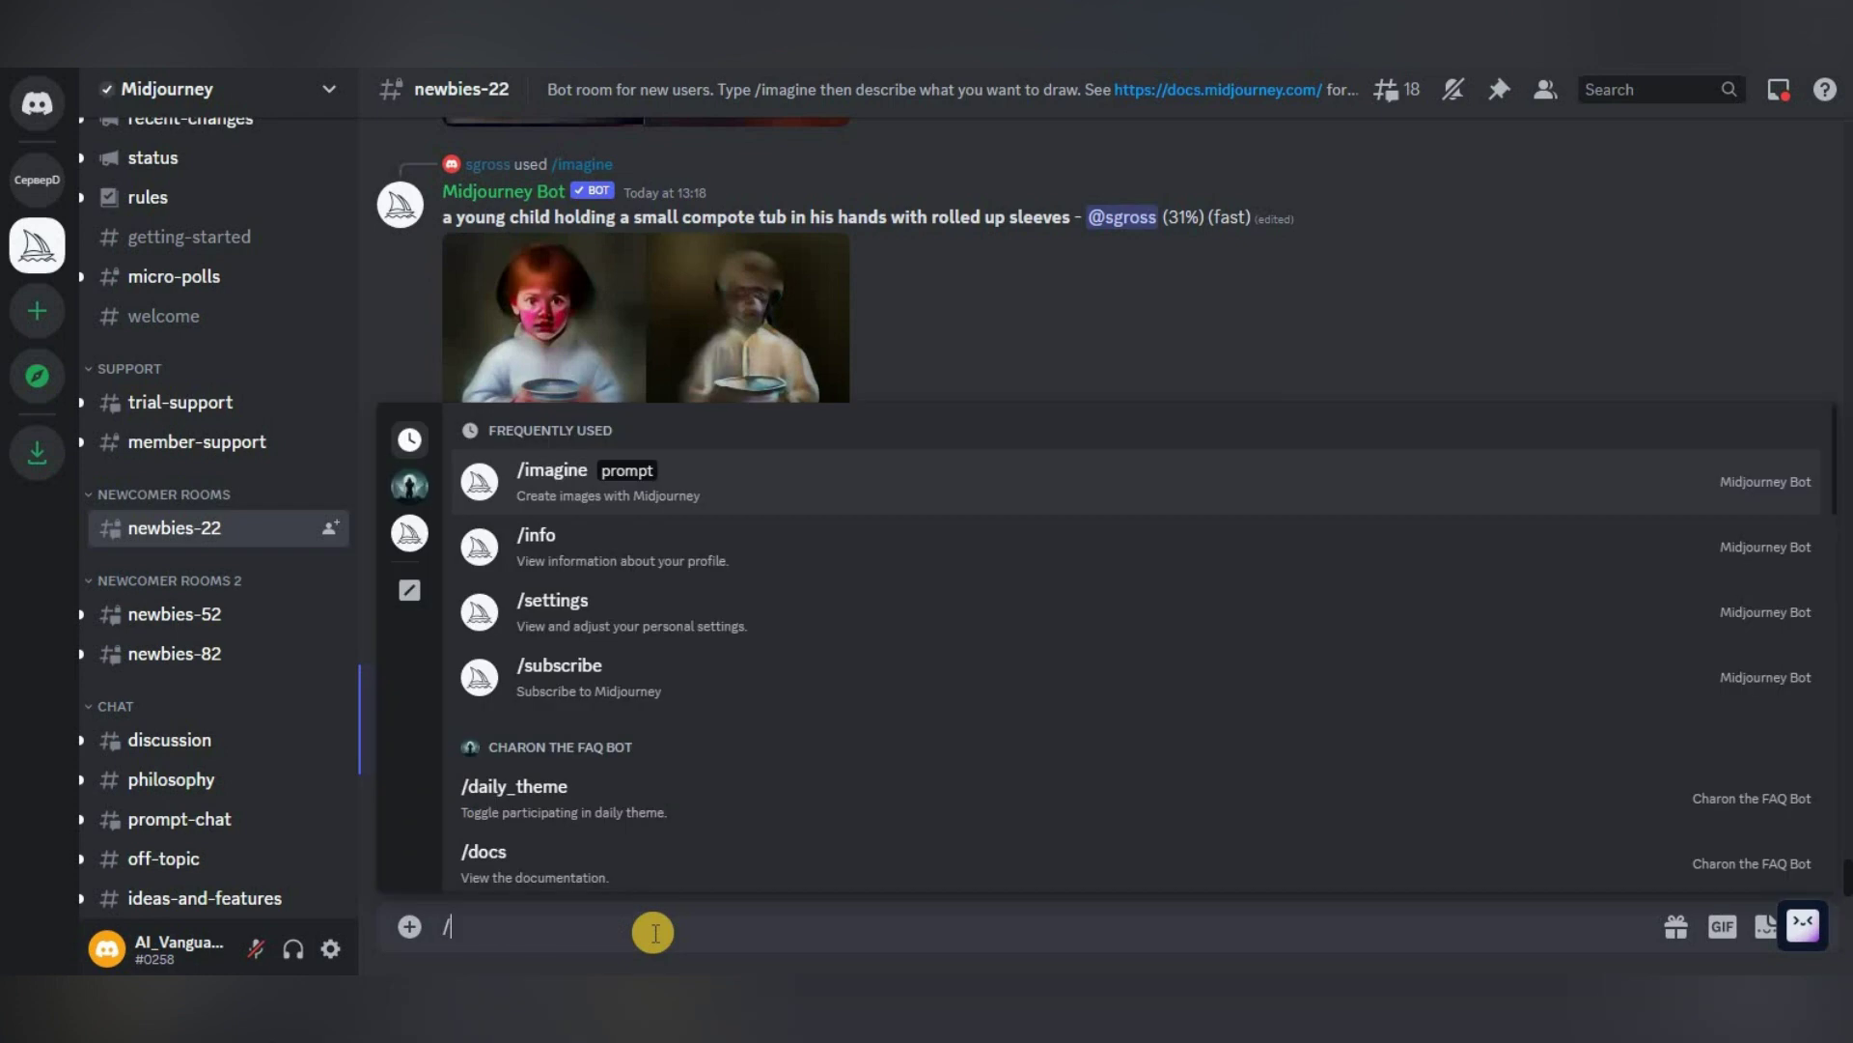
key("Return")
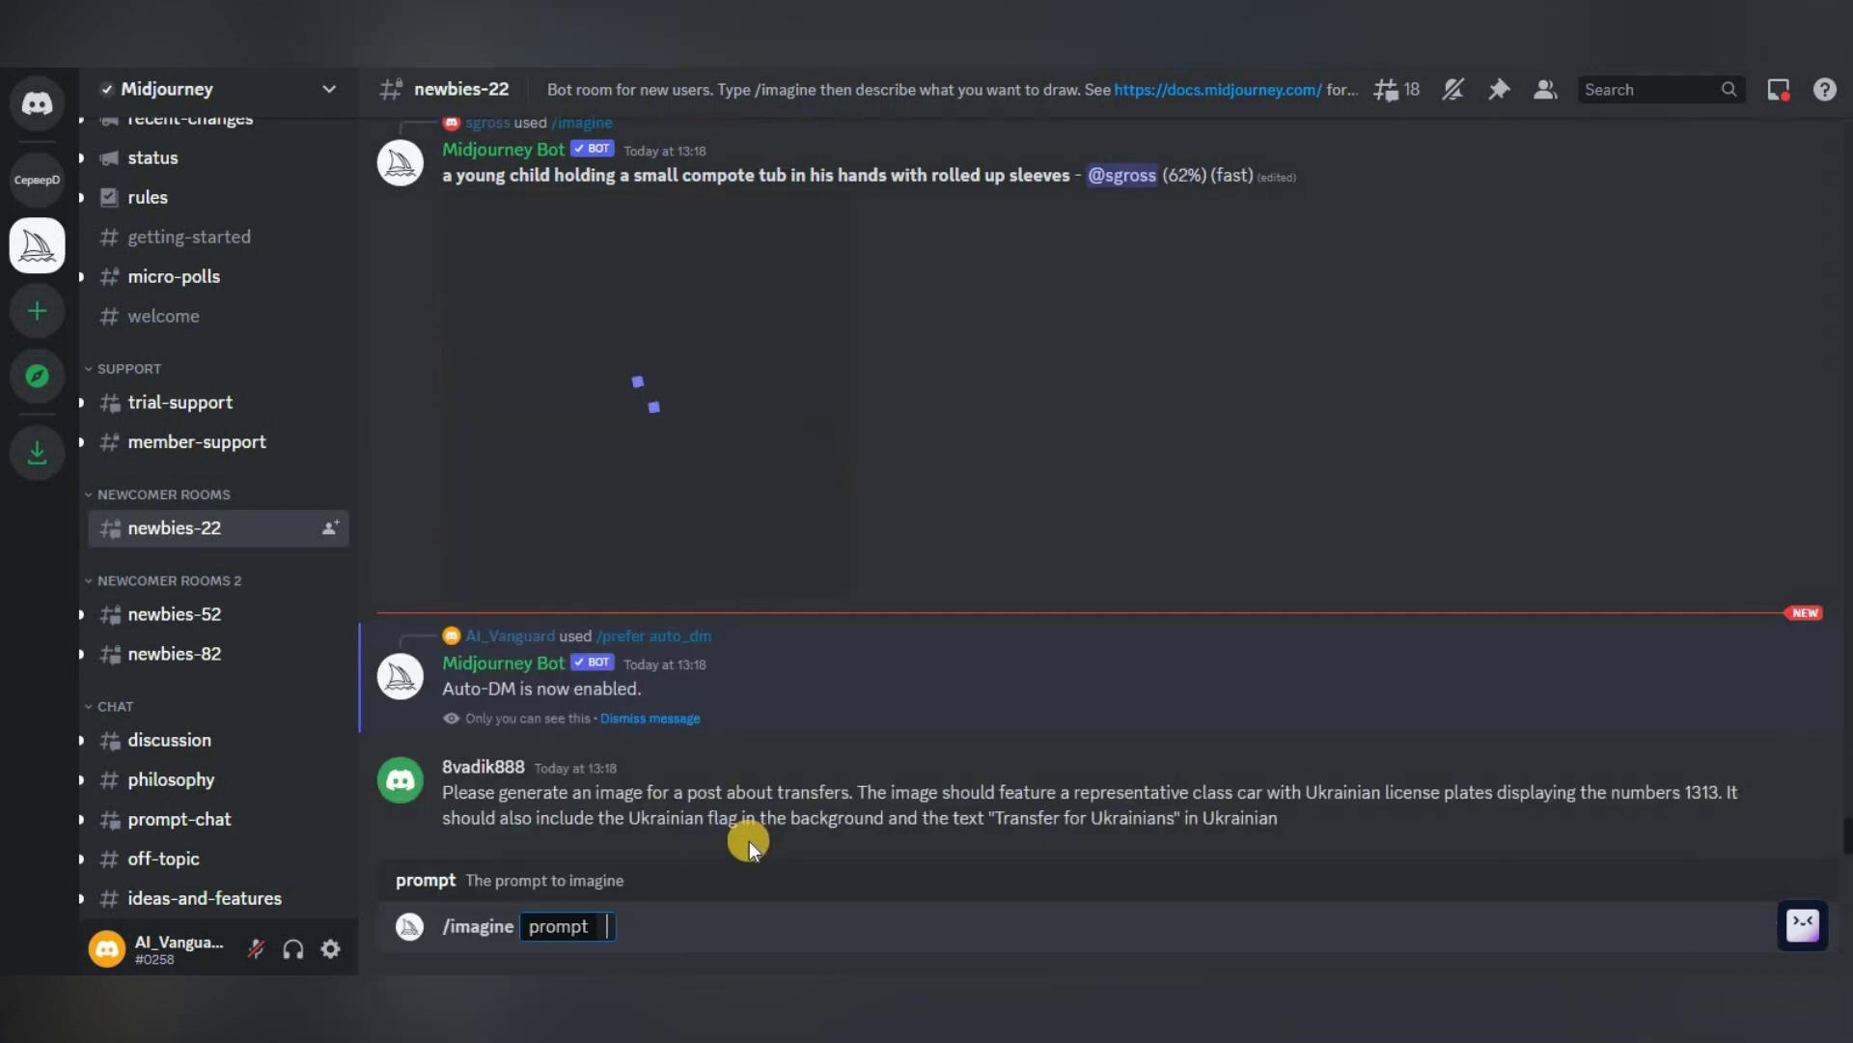
type("beautiful girl")
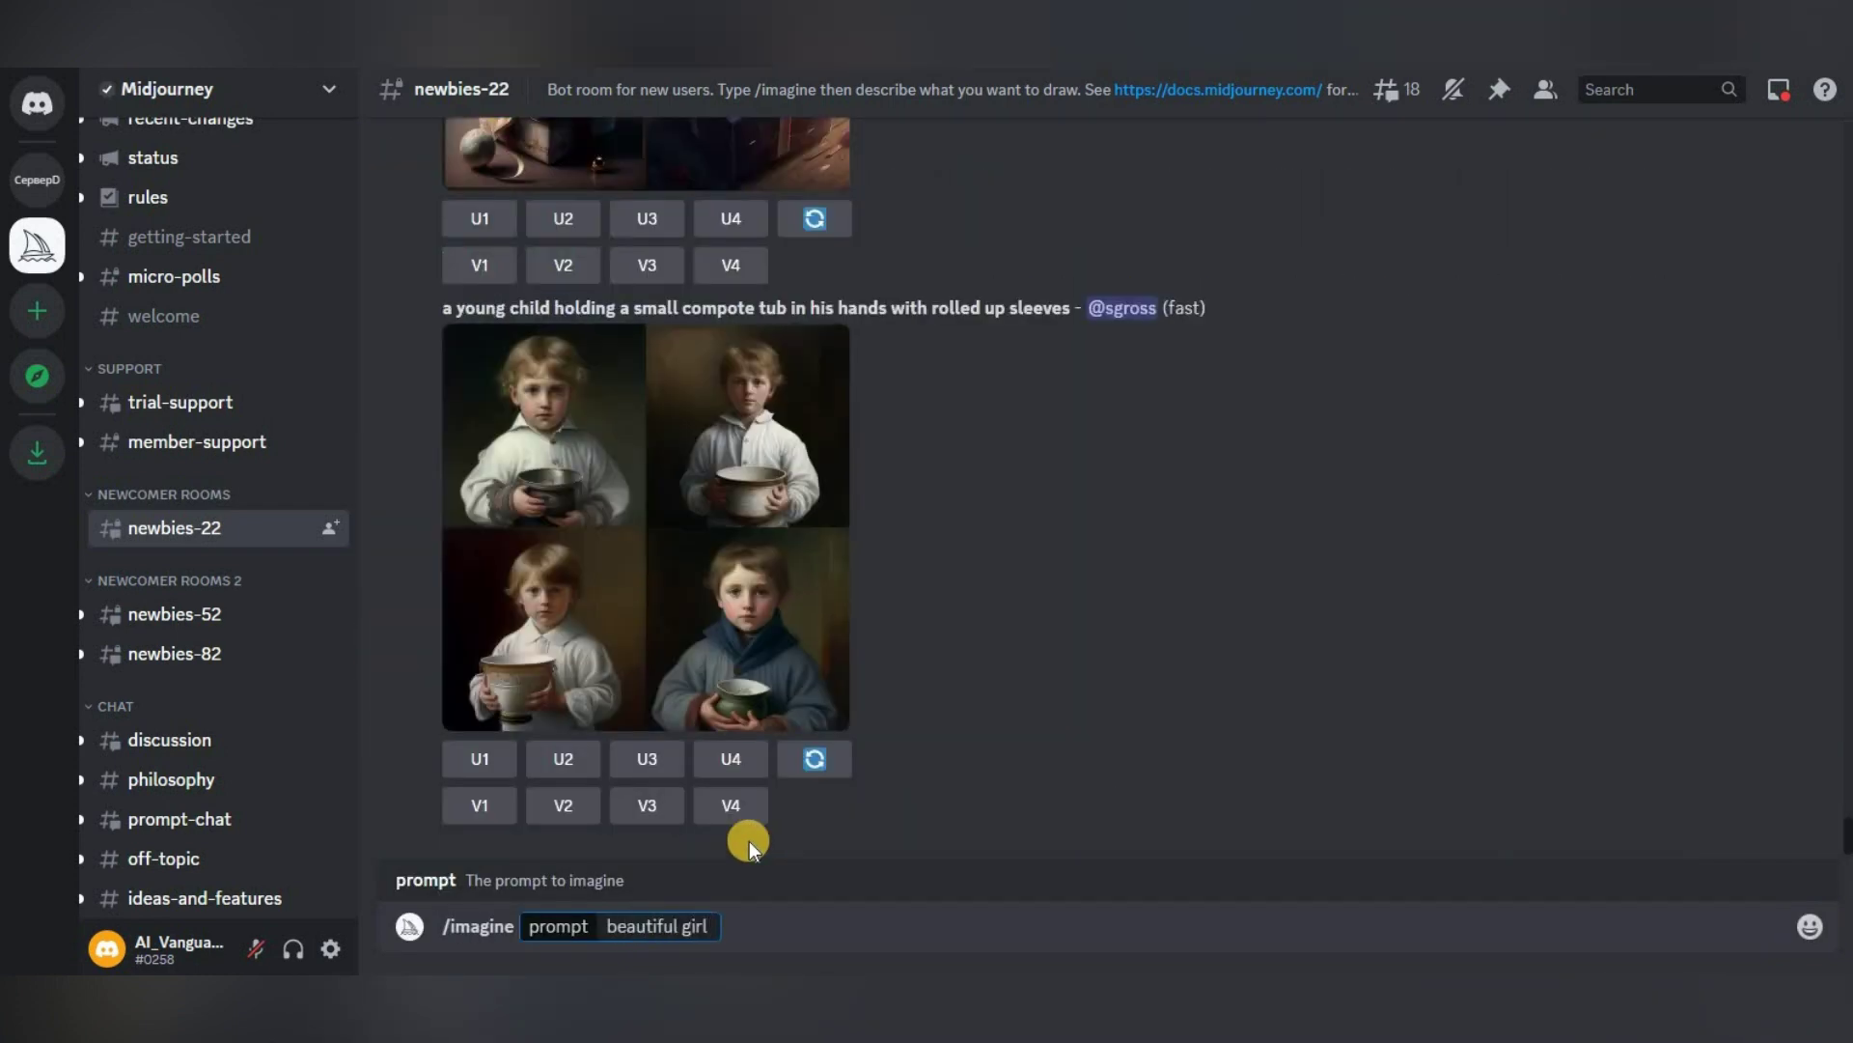
key("Return")
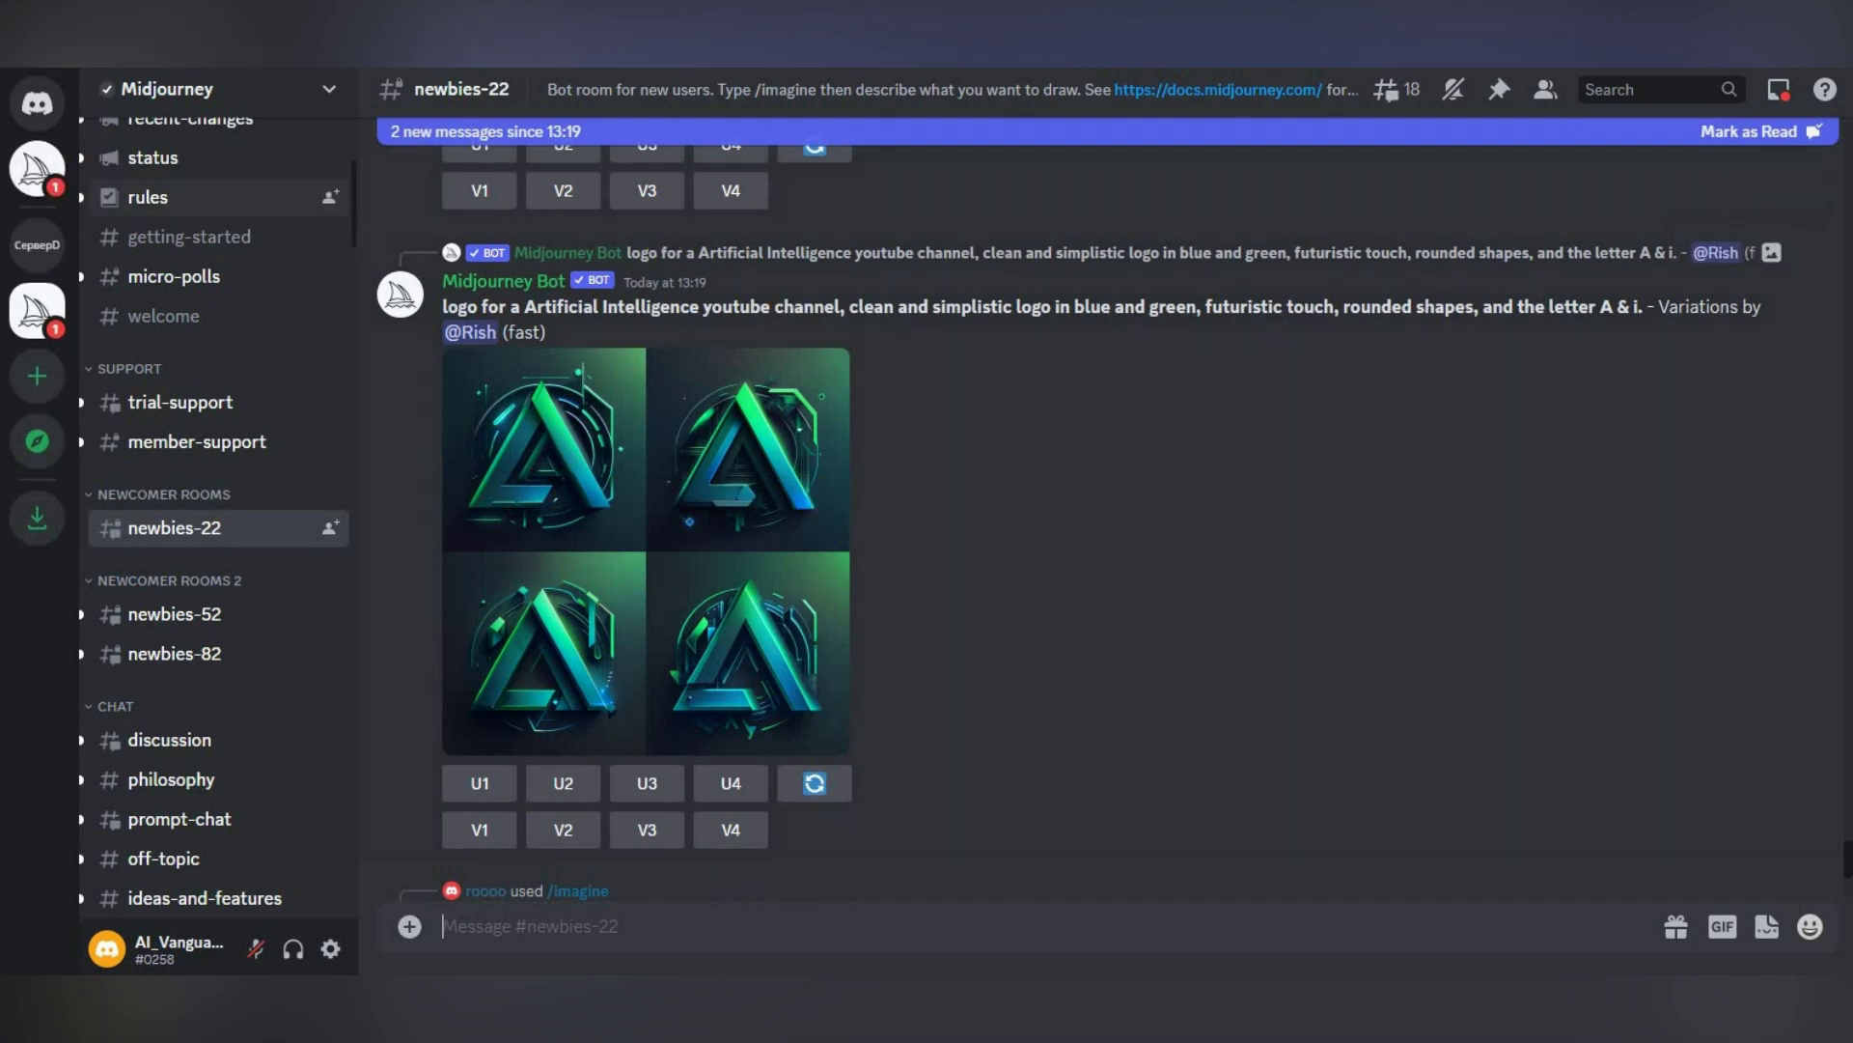
left_click(39, 172)
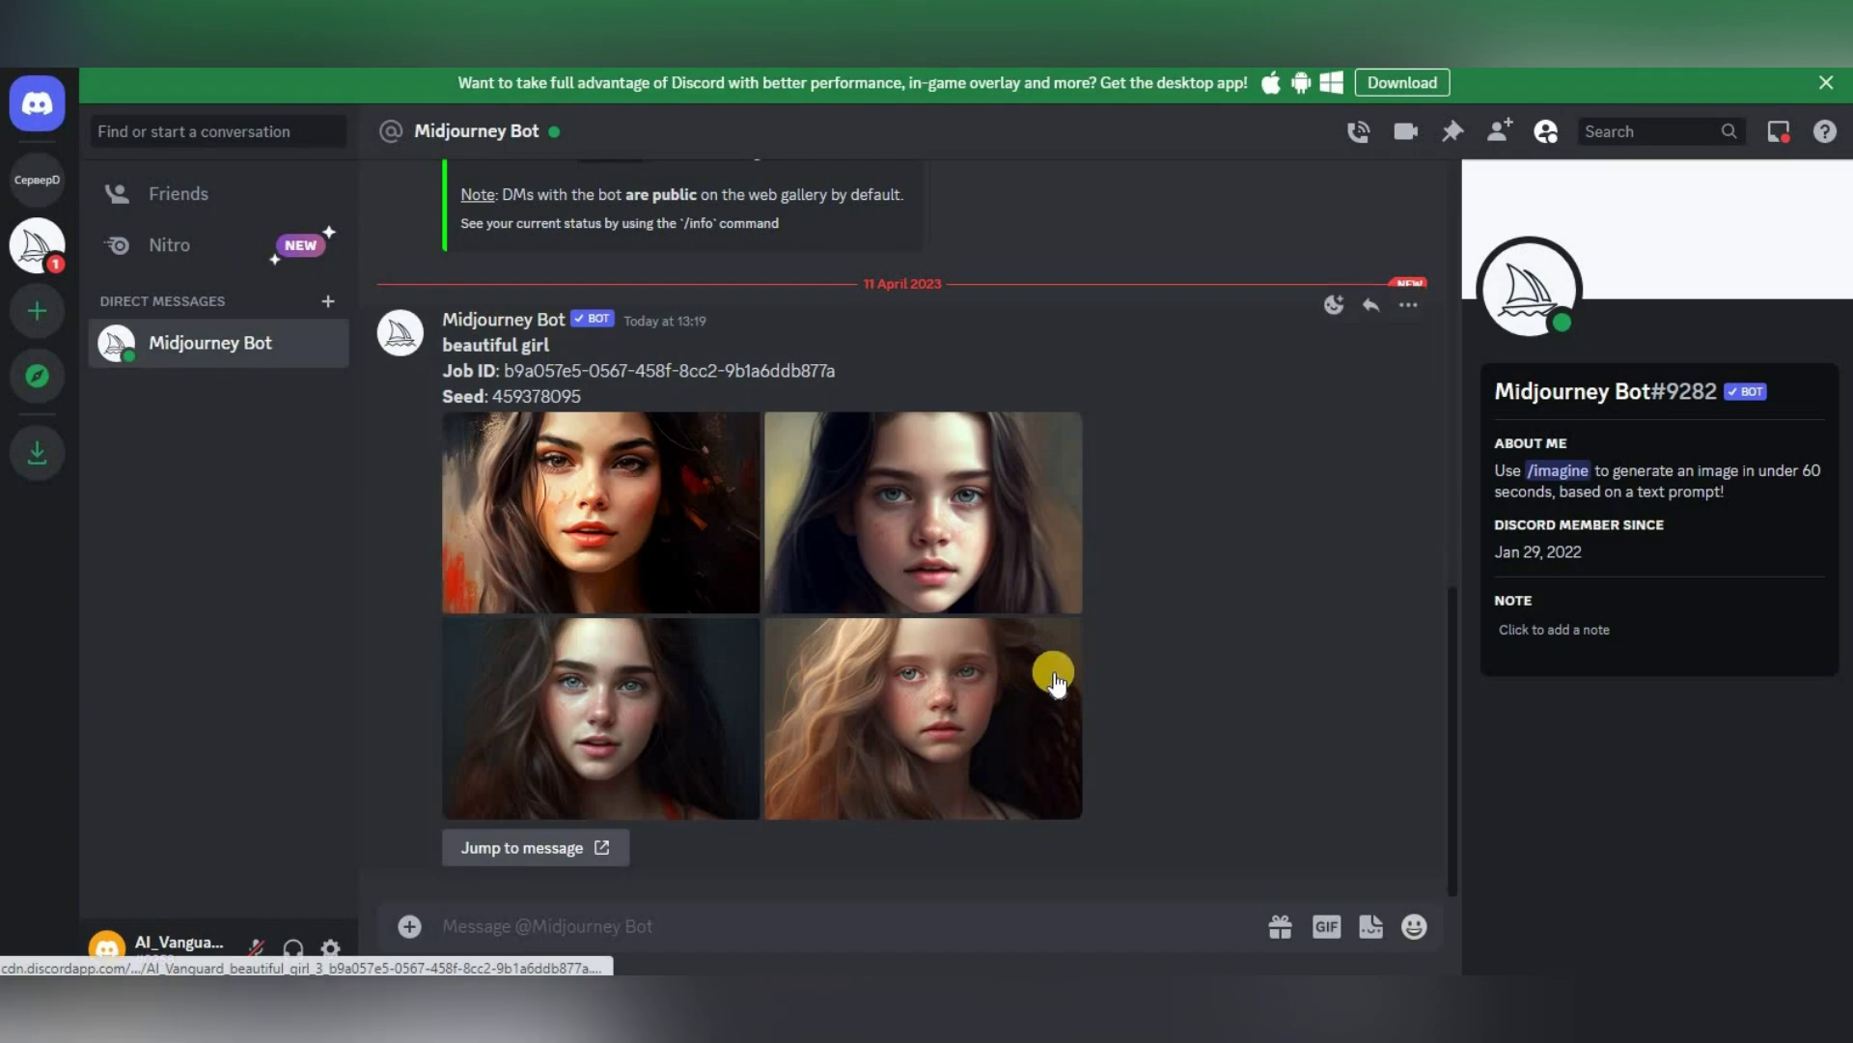
- Enlarge the bottom-right and top-right generated images, then select the job's Seed number
left_click(977, 647)
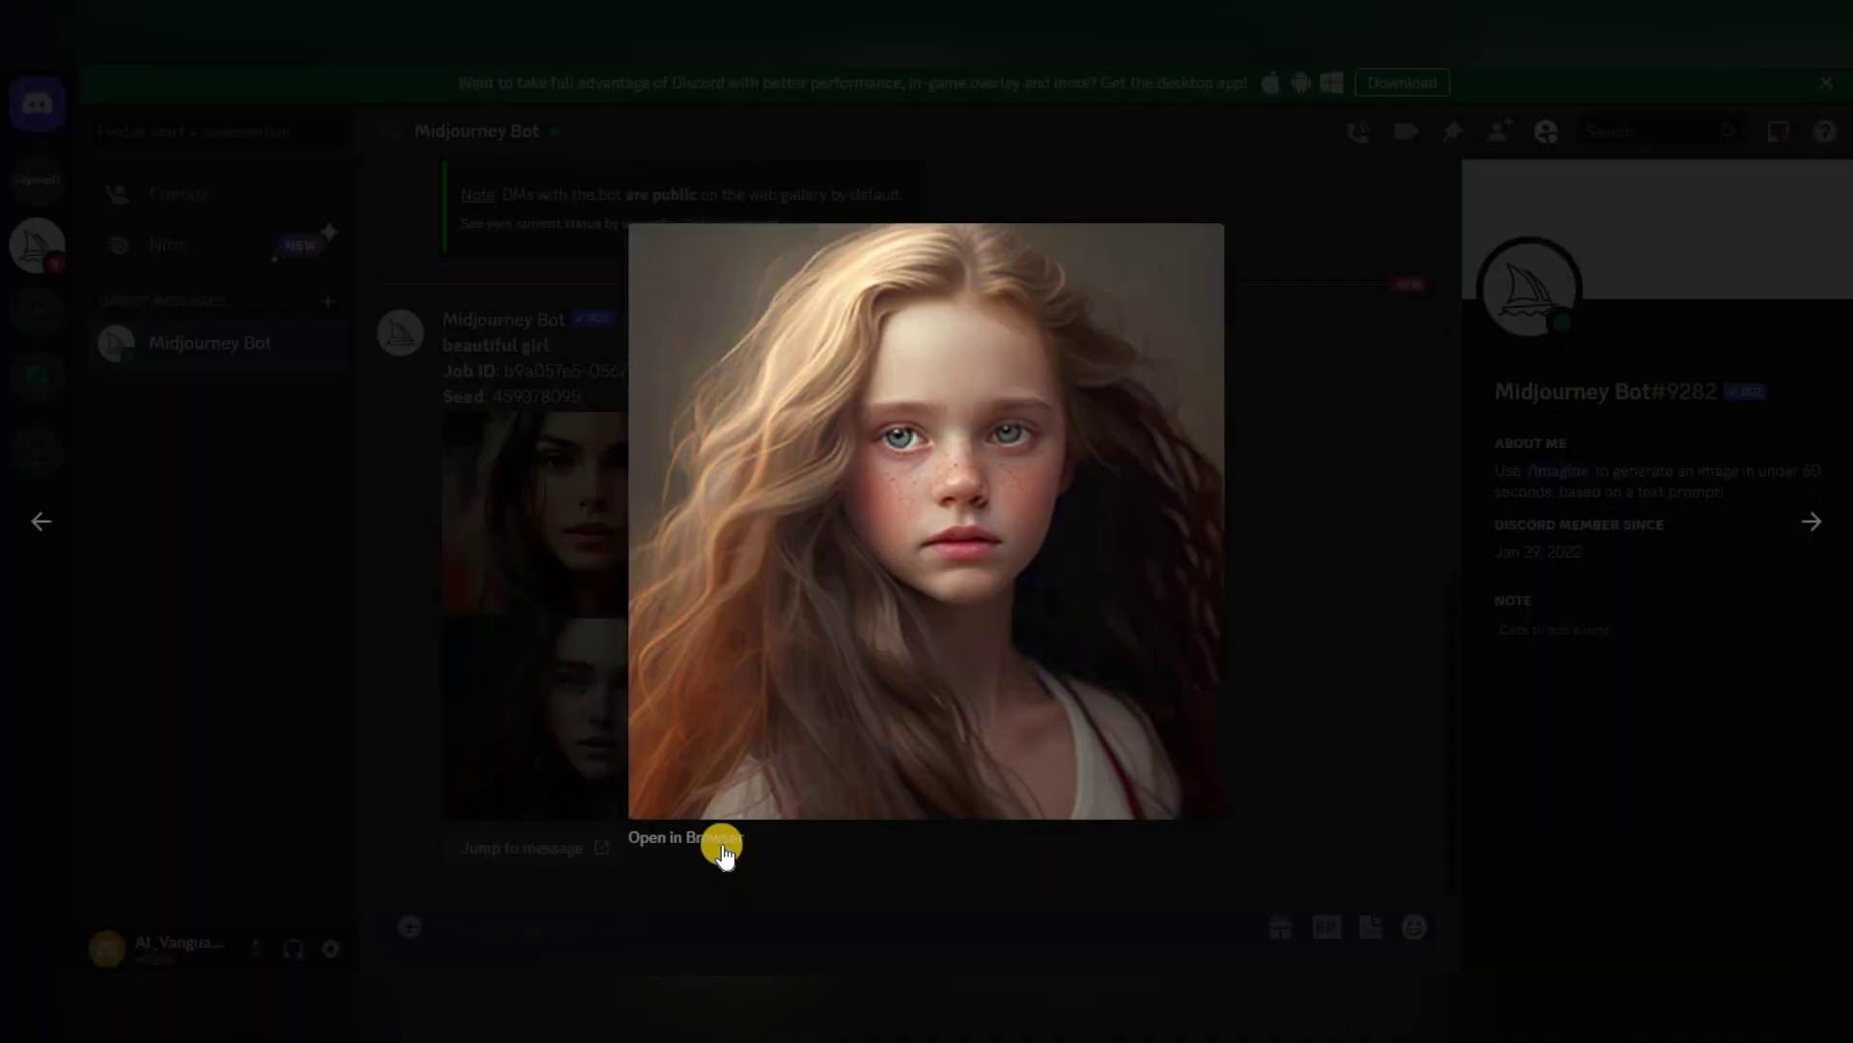
left_click(1441, 637)
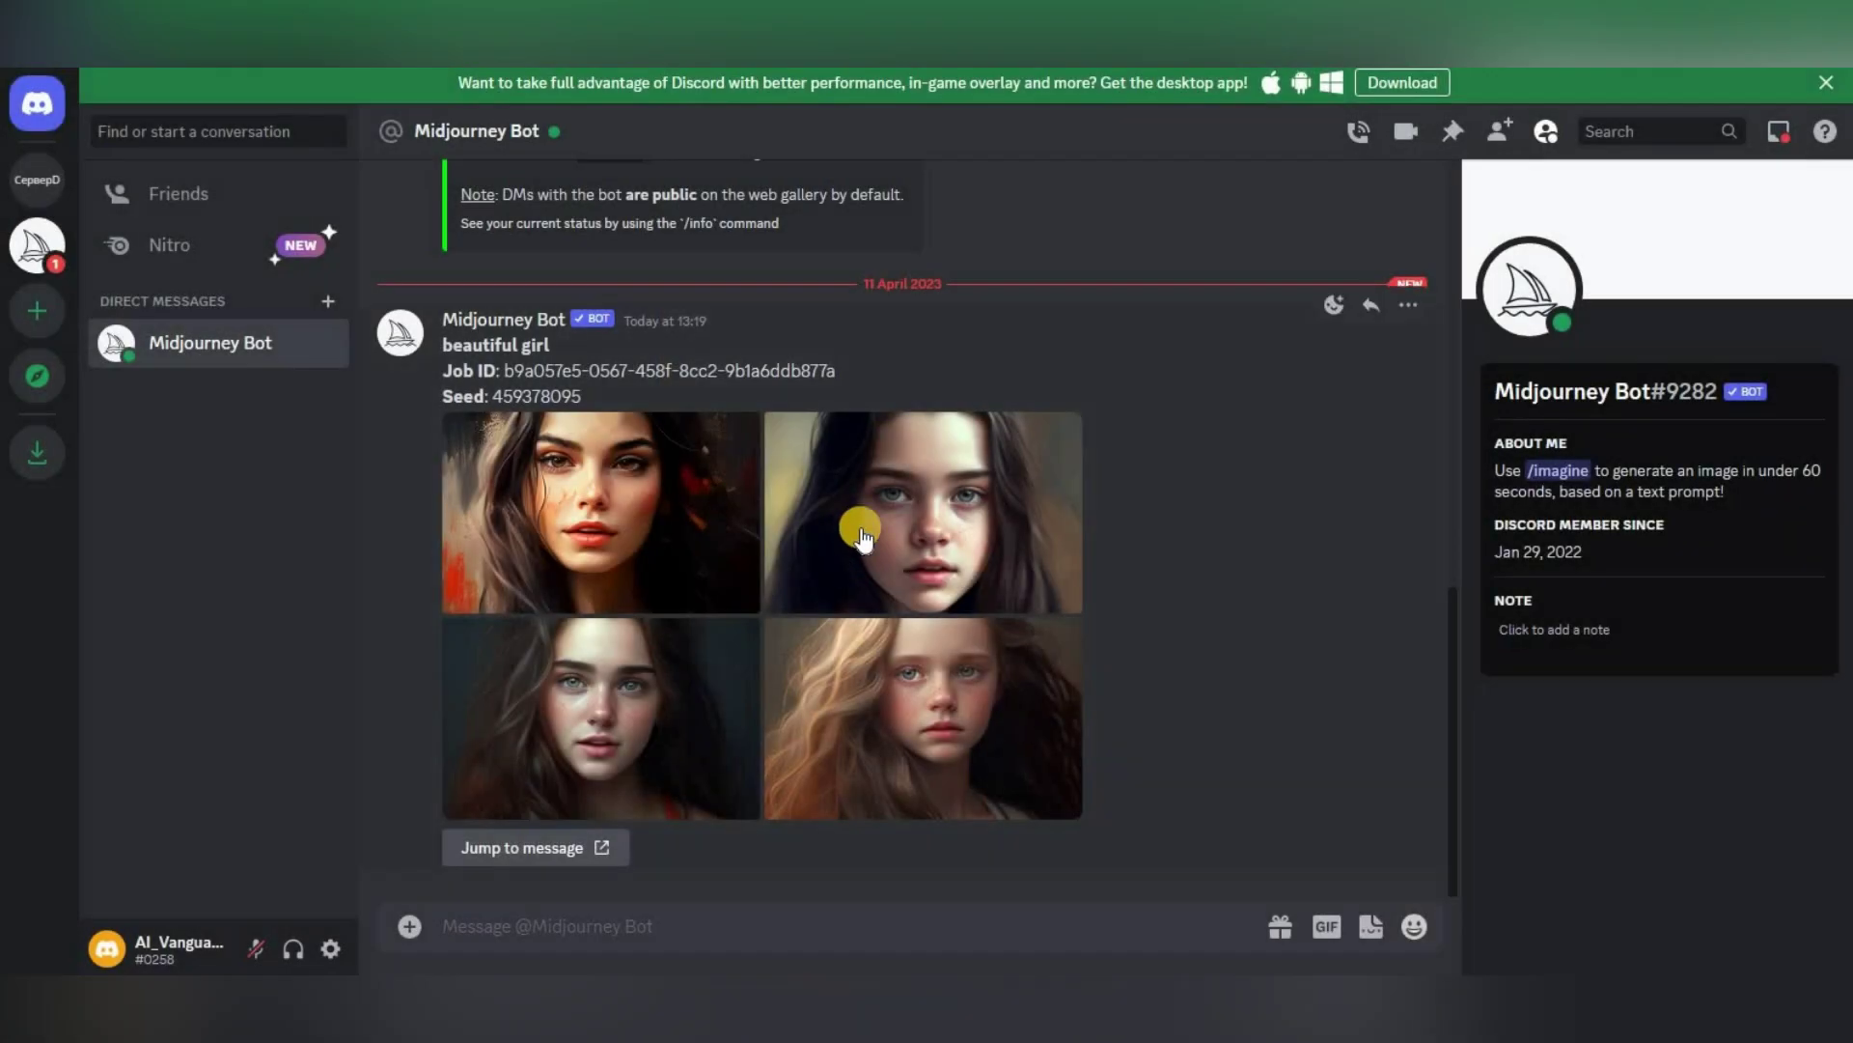
left_click(902, 556)
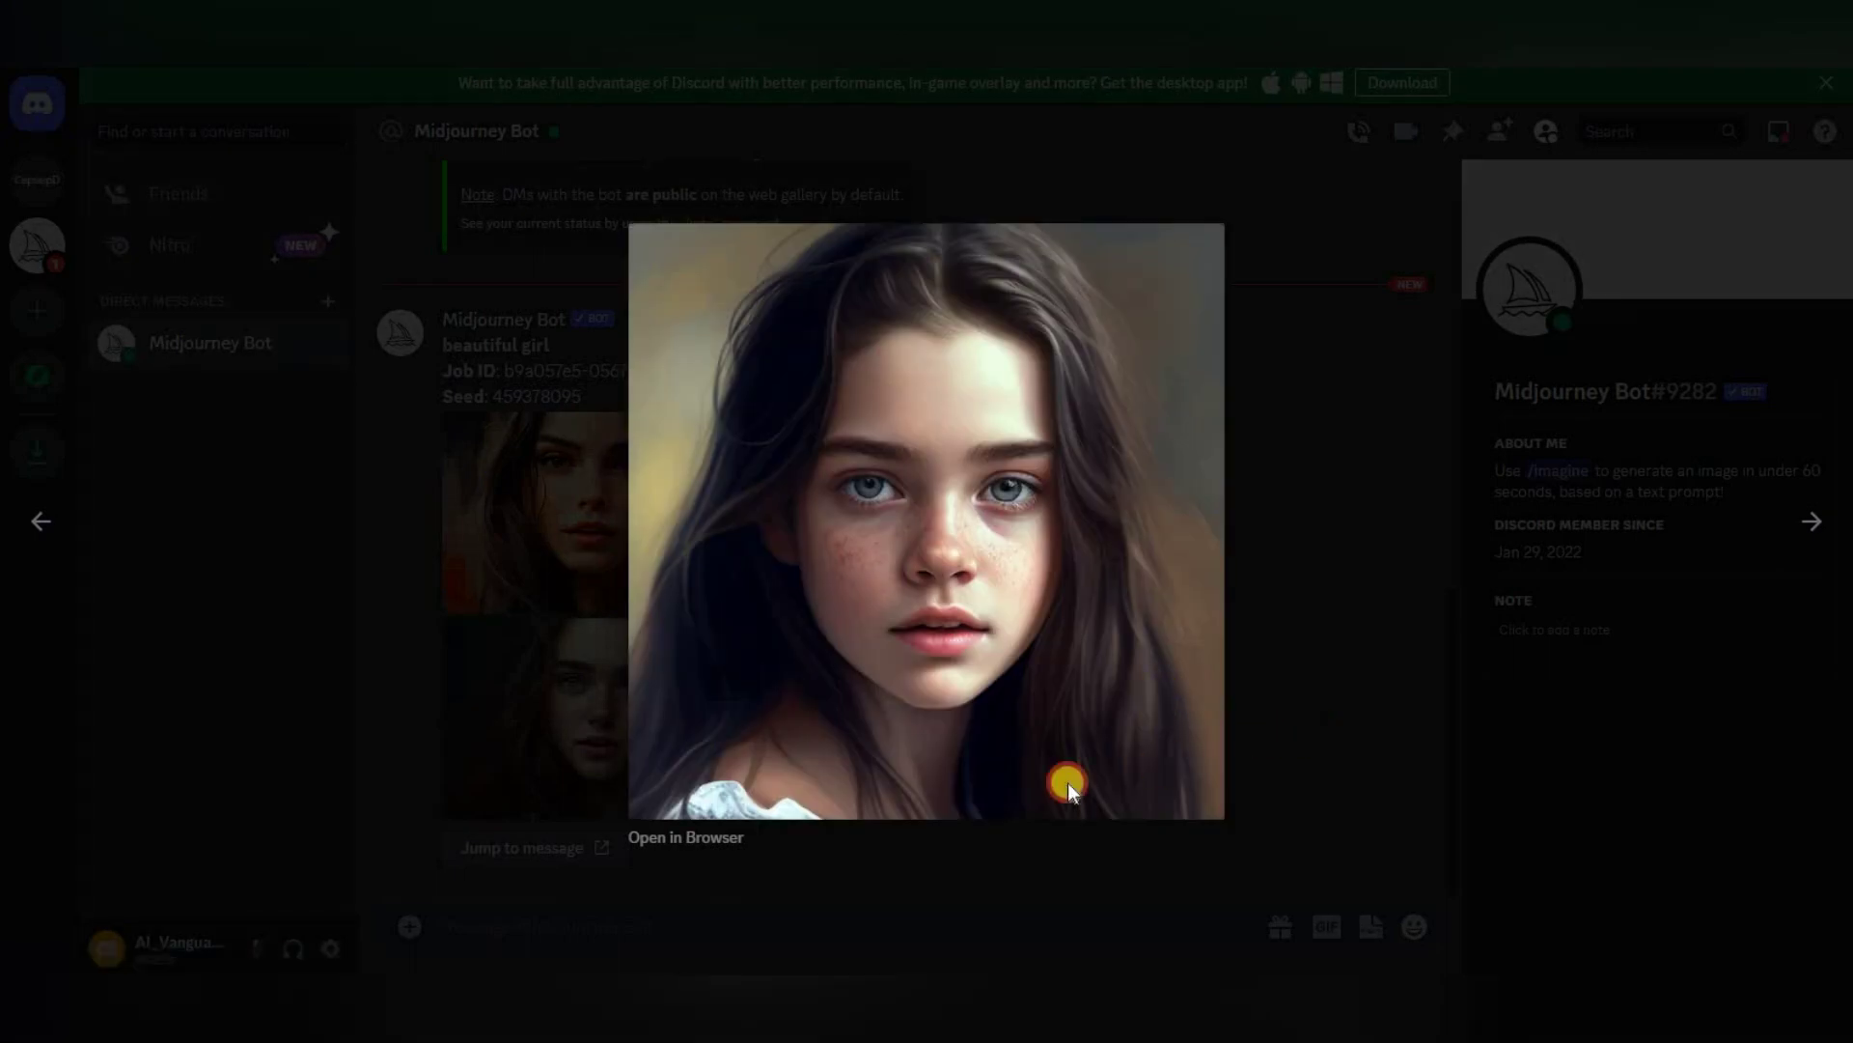
left_click(1066, 778)
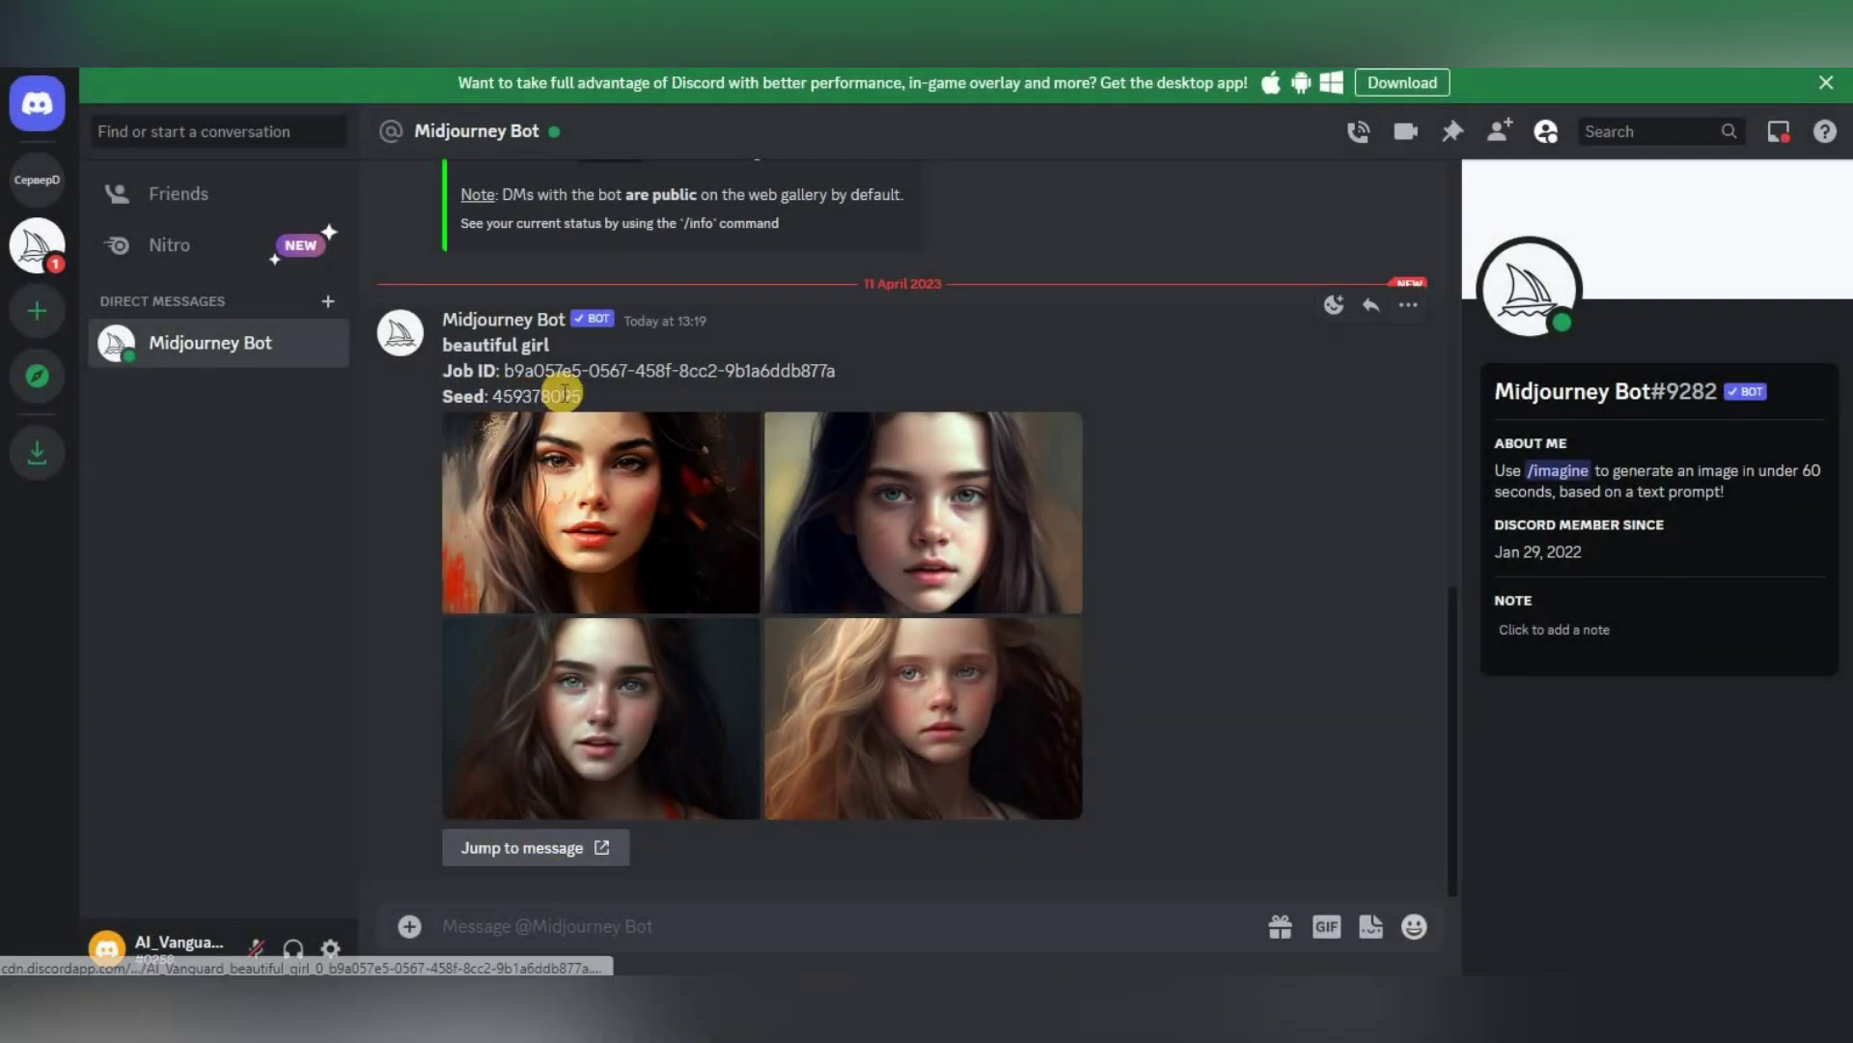
left_click_drag(585, 396, 491, 396)
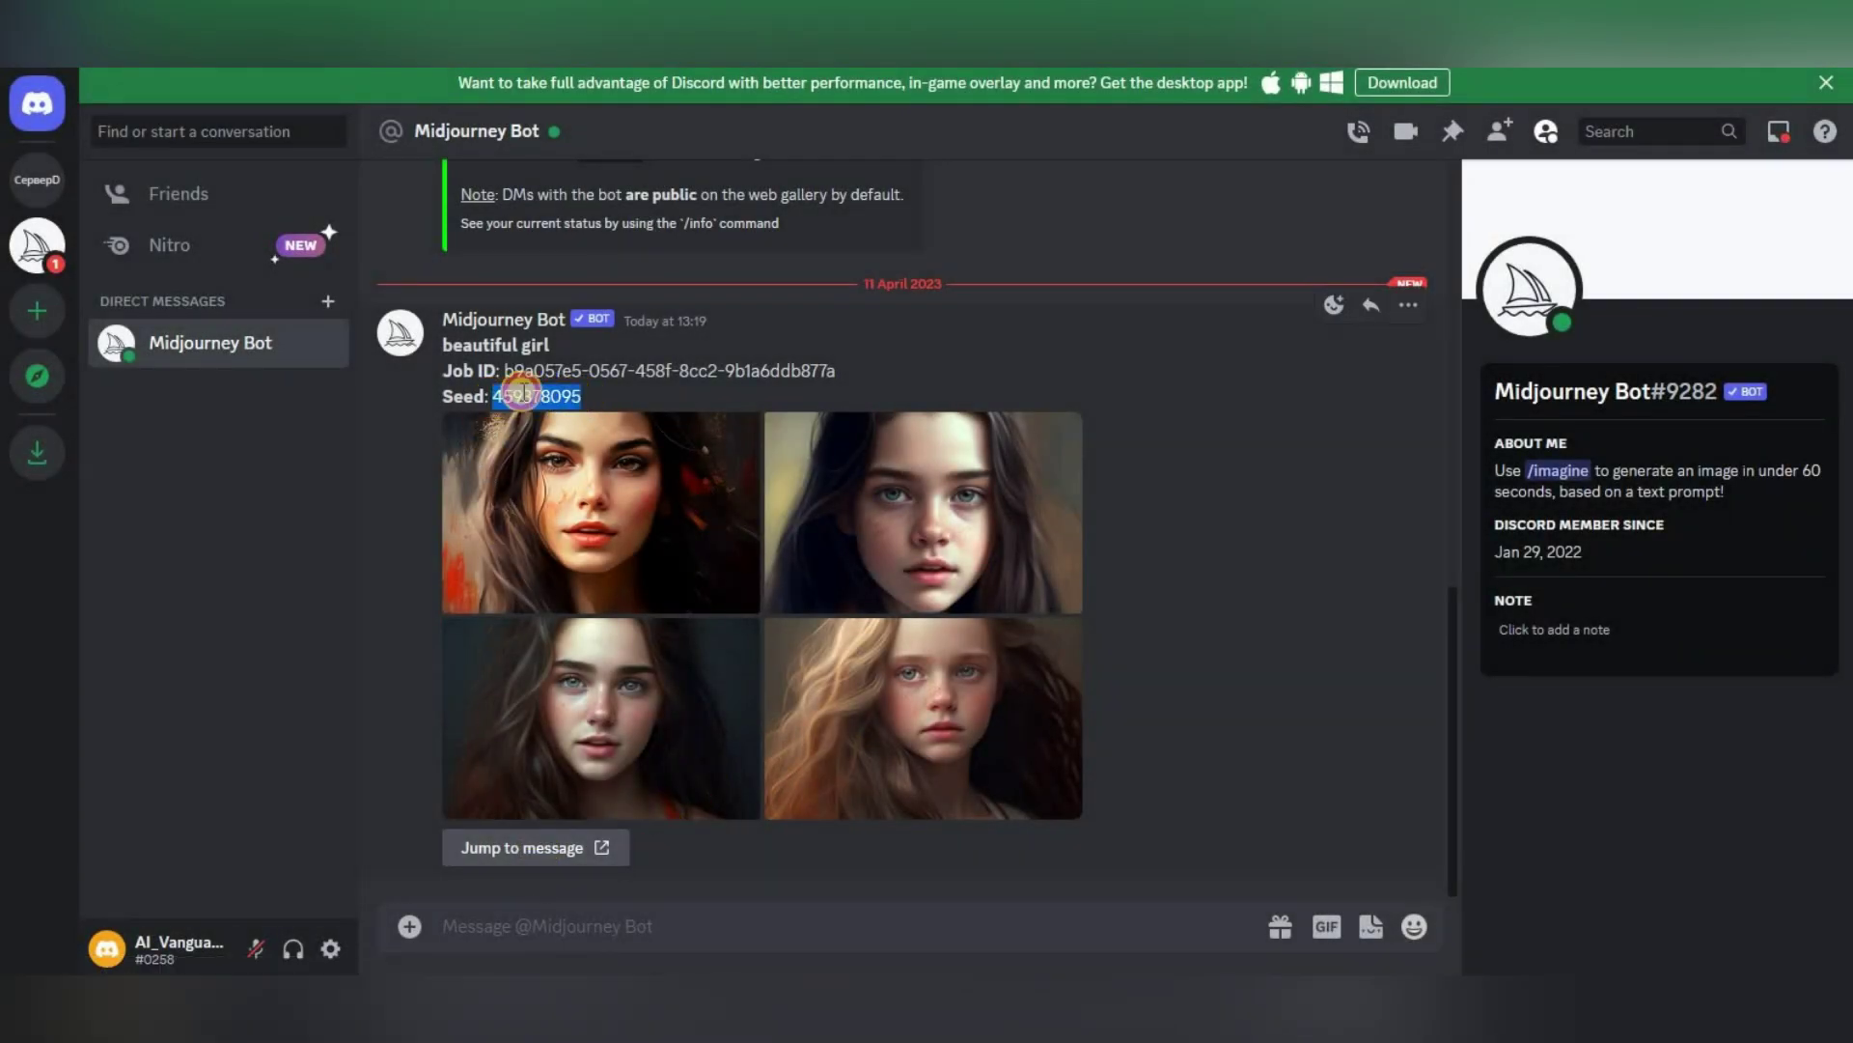
left_click(659, 396)
- Turn Midjourney auto-DM off with /prefer auto_dm
left_click(649, 926)
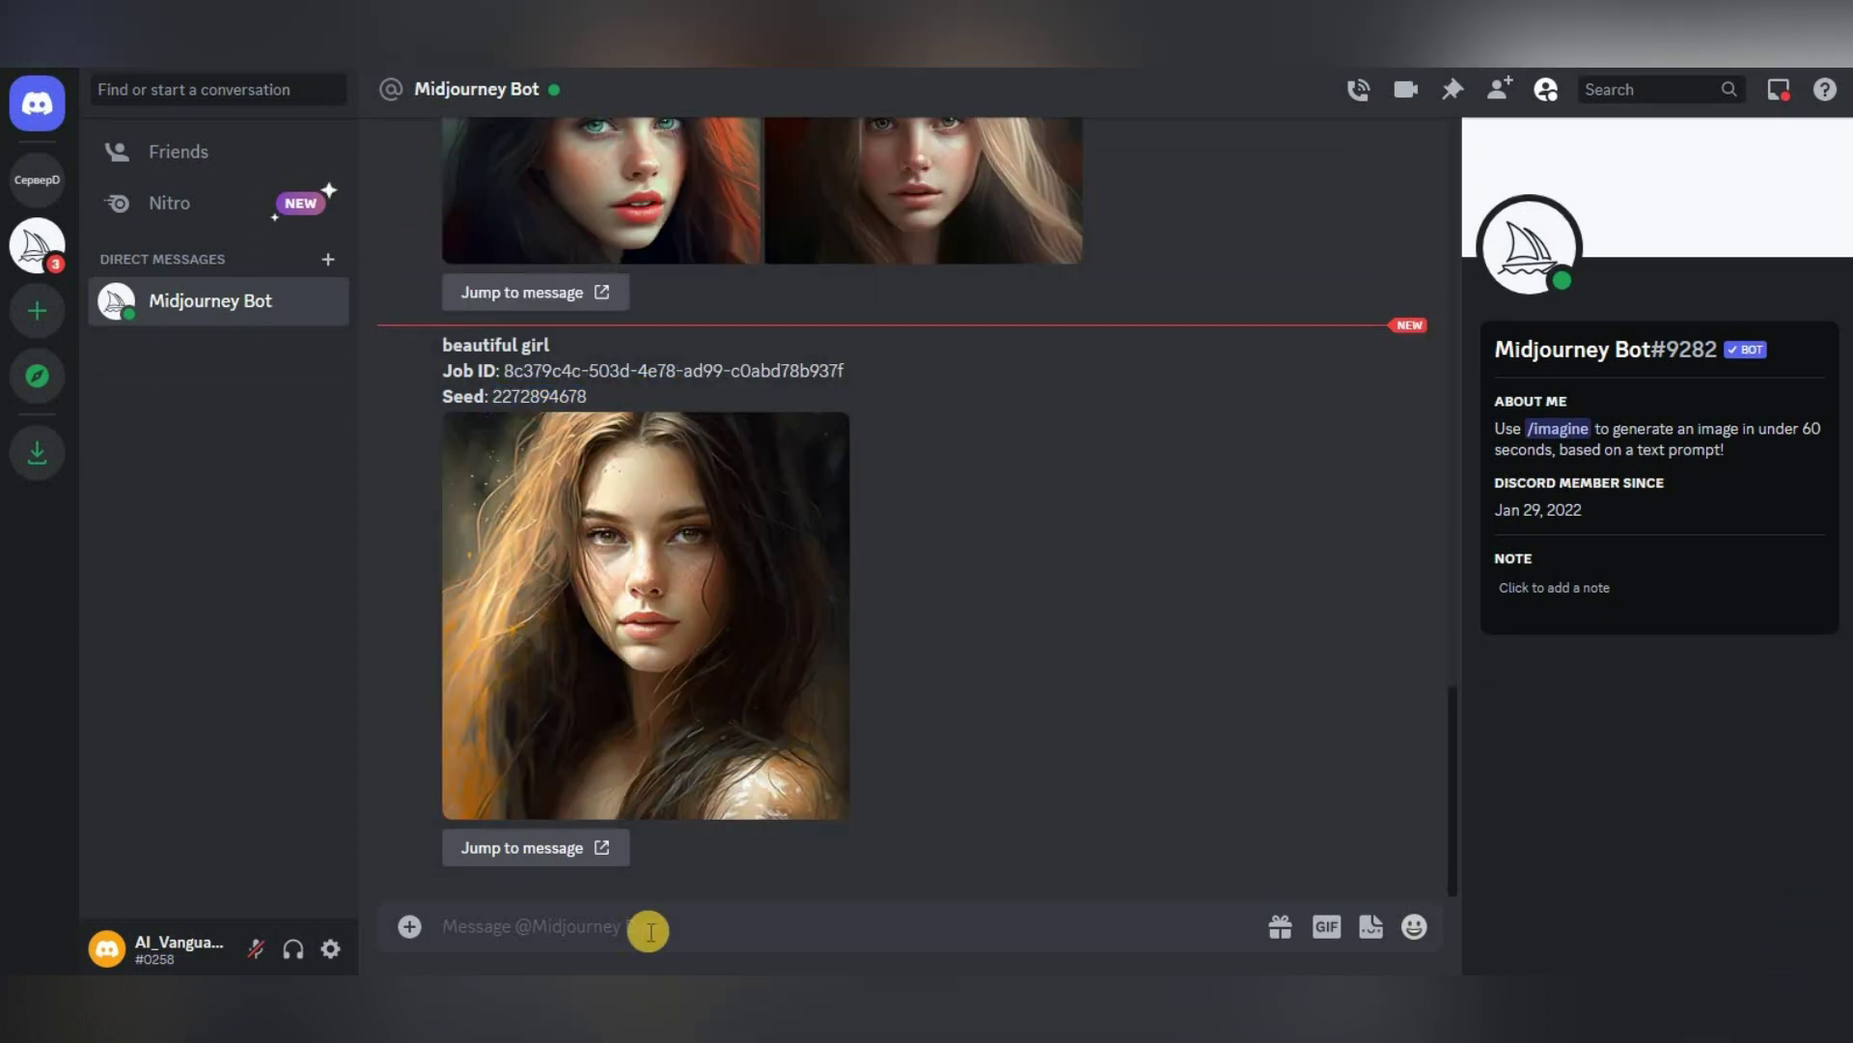
type("/pref")
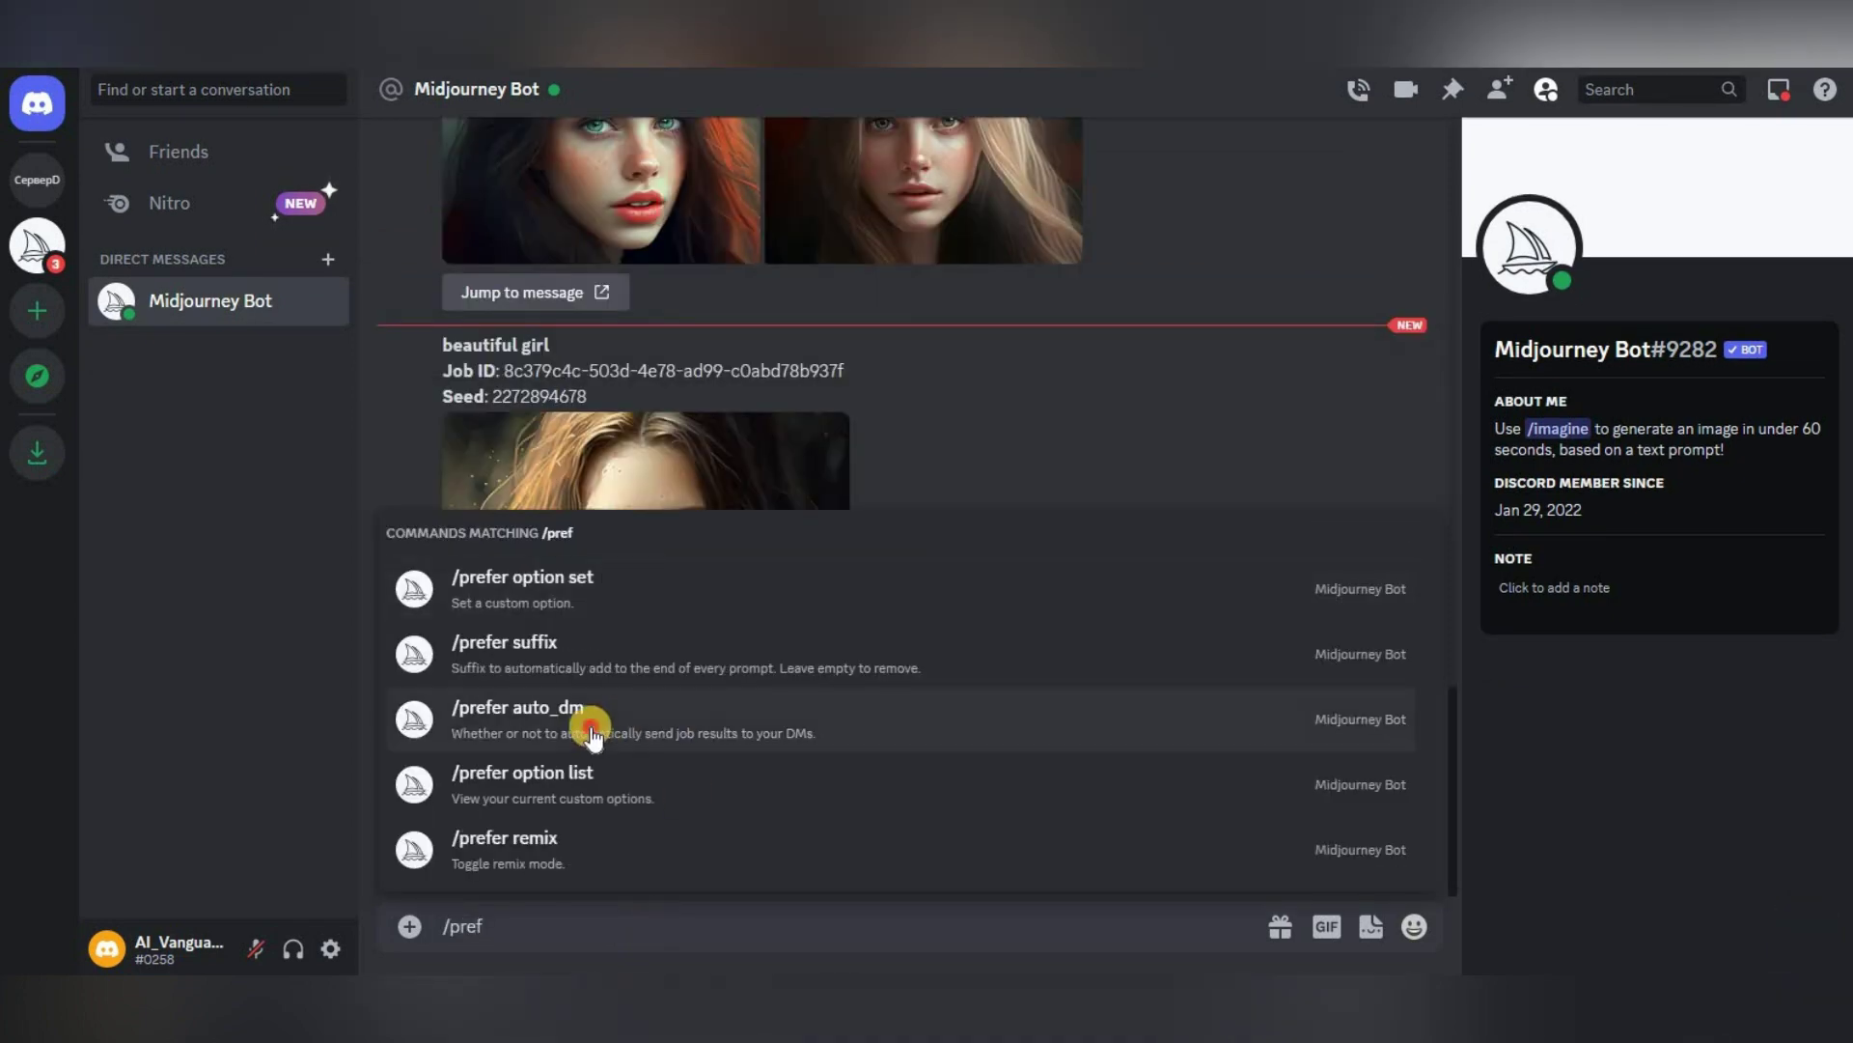
left_click(591, 719)
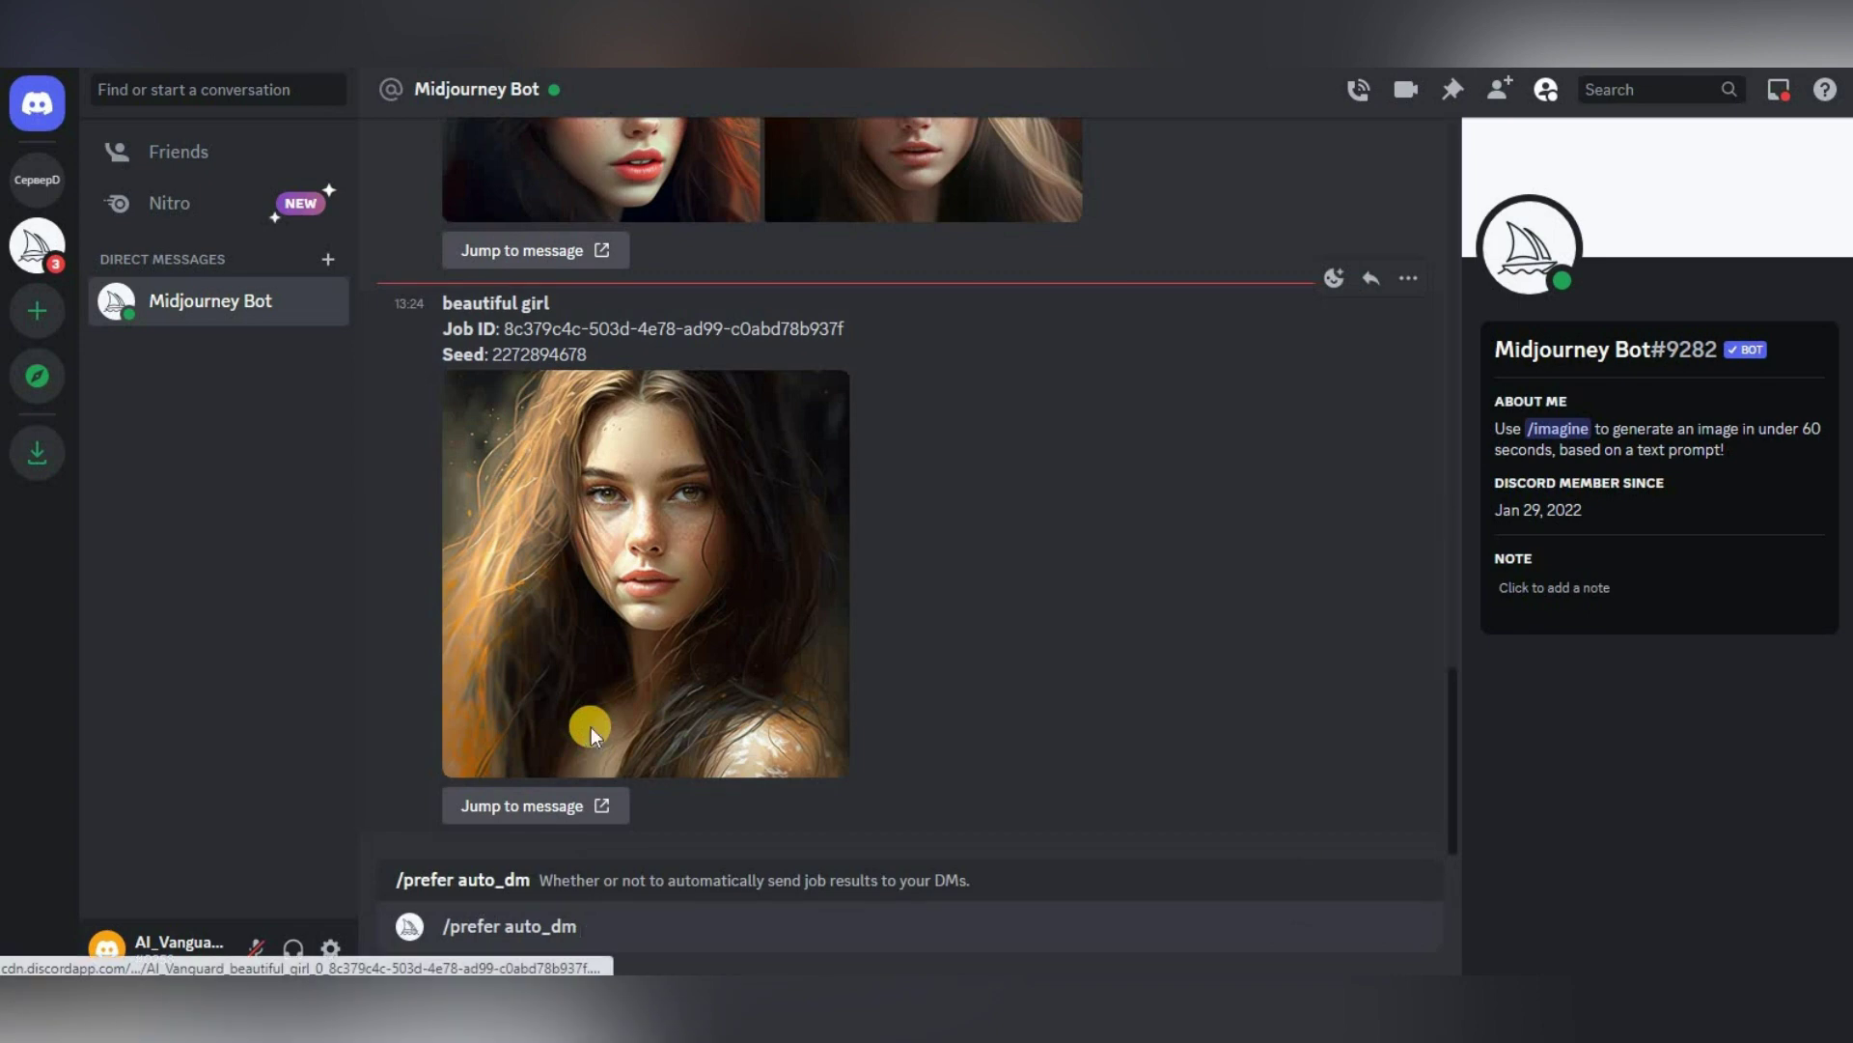
key("Return")
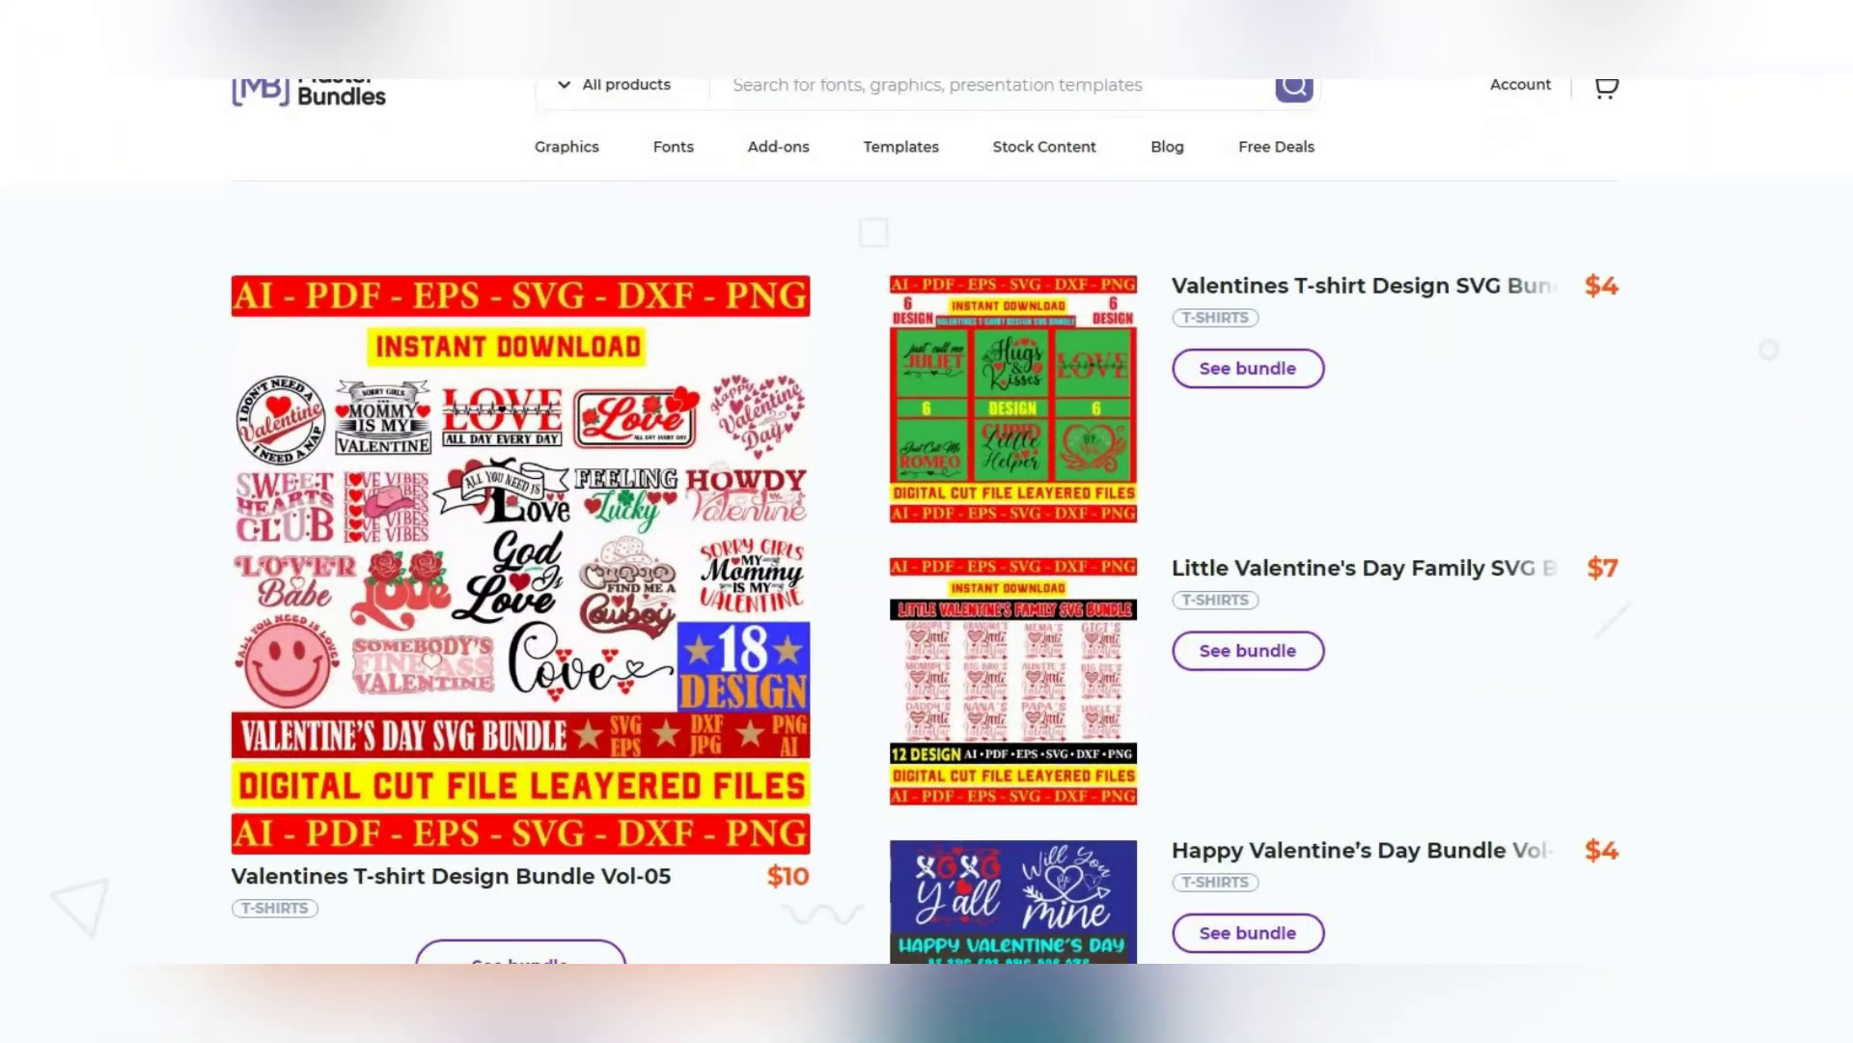
- Scroll the Valentine's bundle listing and browse the Graphics menu's Icons, Logos, Textures and T-Shirts categories
scroll(927, 521, "down", 3)
scroll(927, 521, "down", 6)
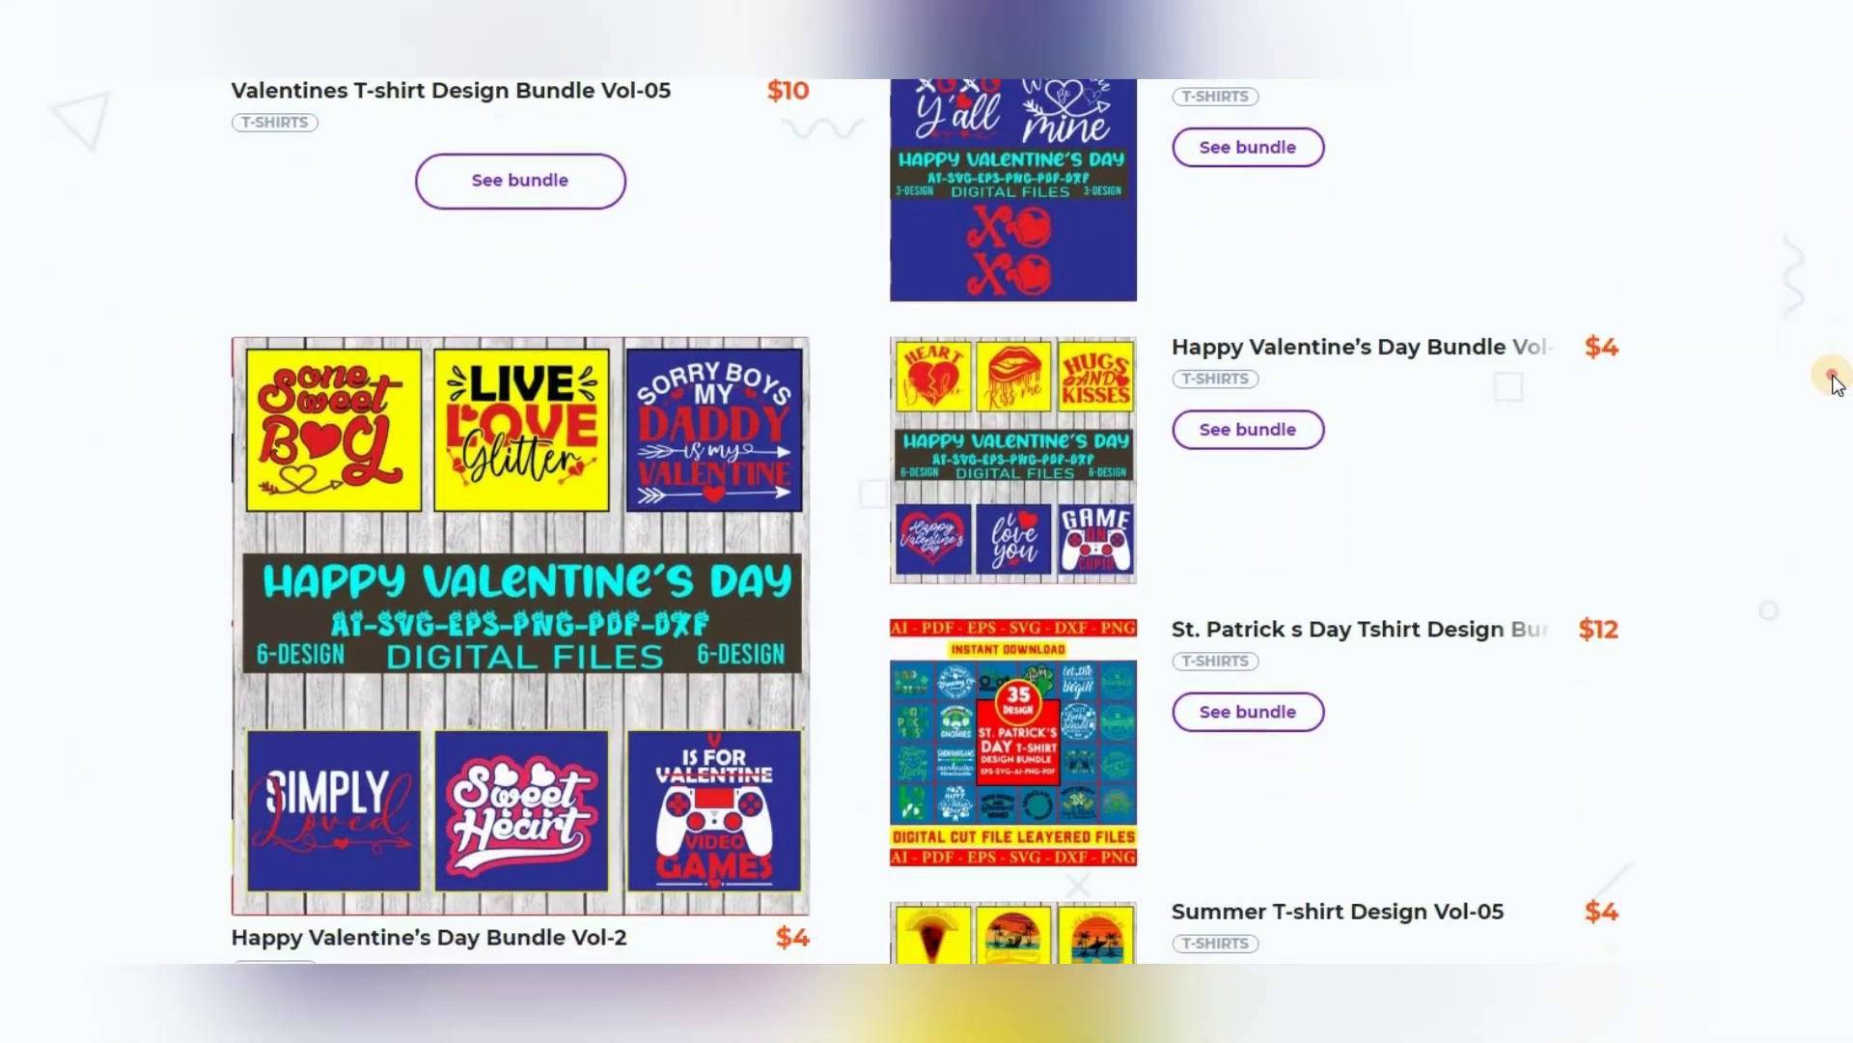
left_click_drag(1834, 381, 1839, 504)
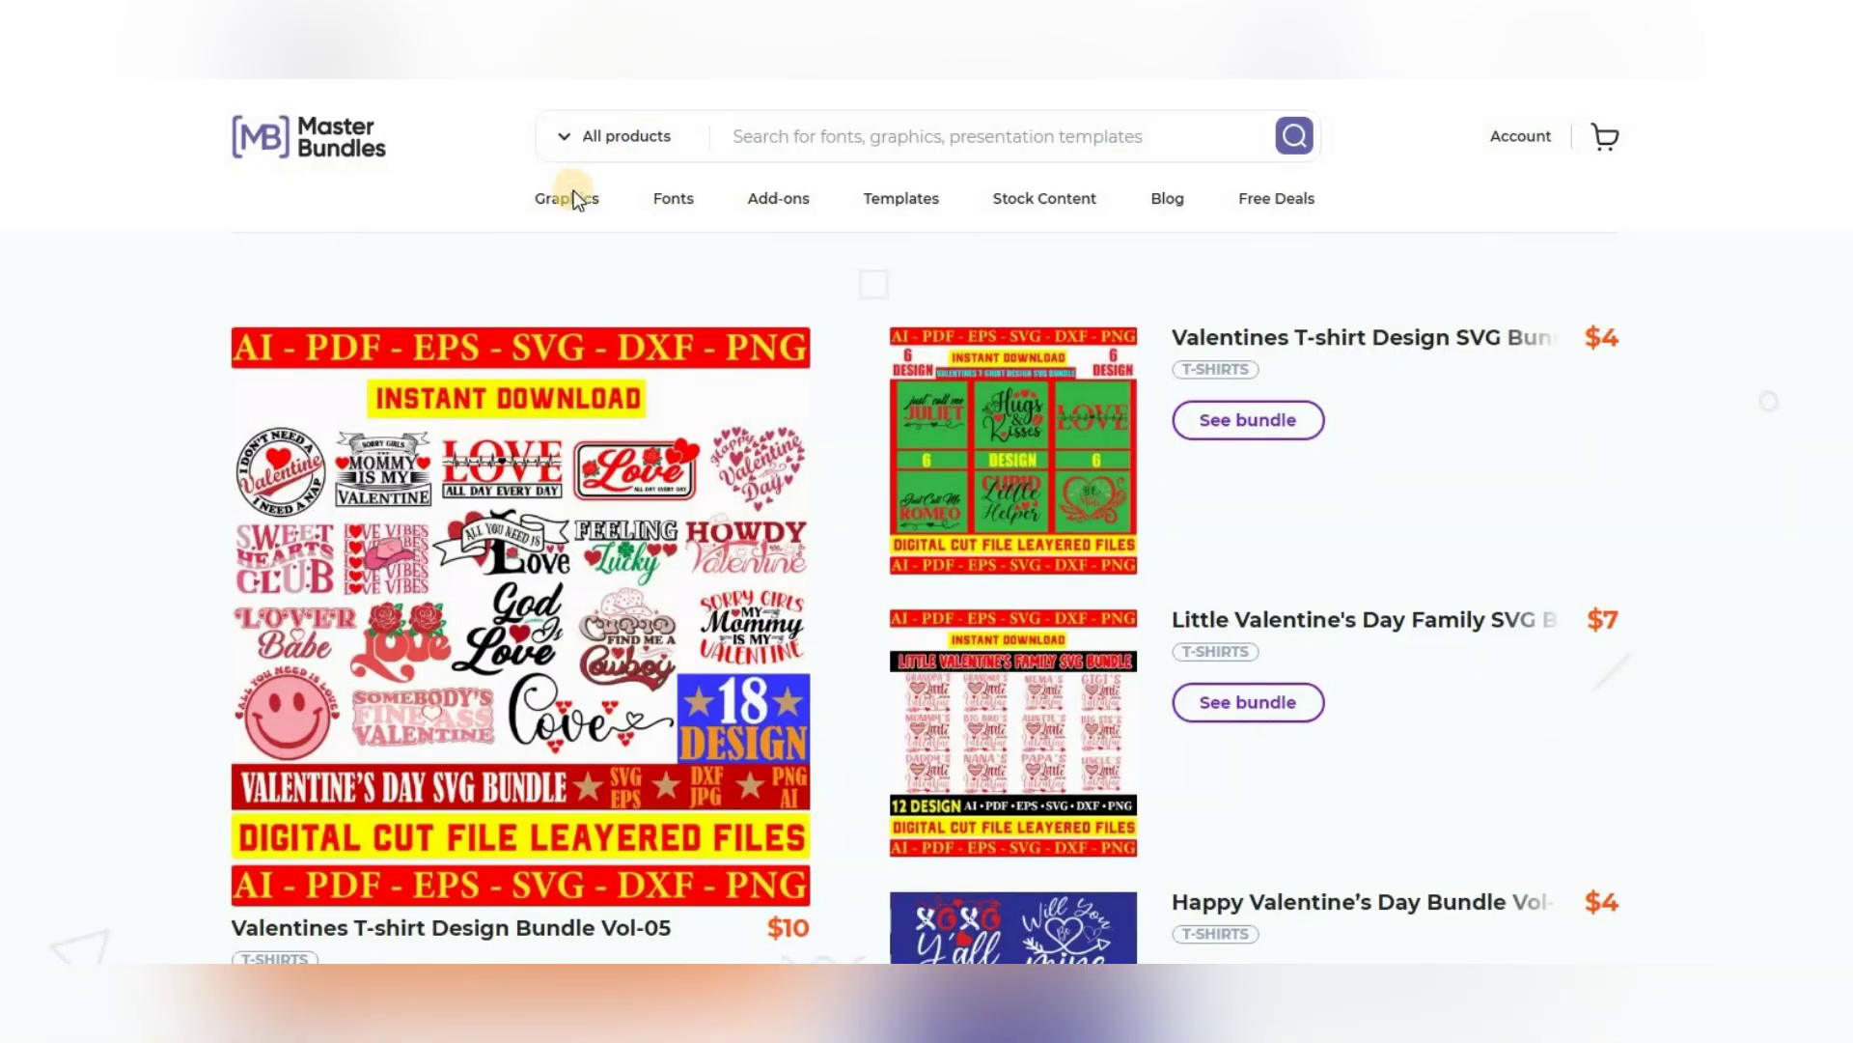
mouse_move(573, 208)
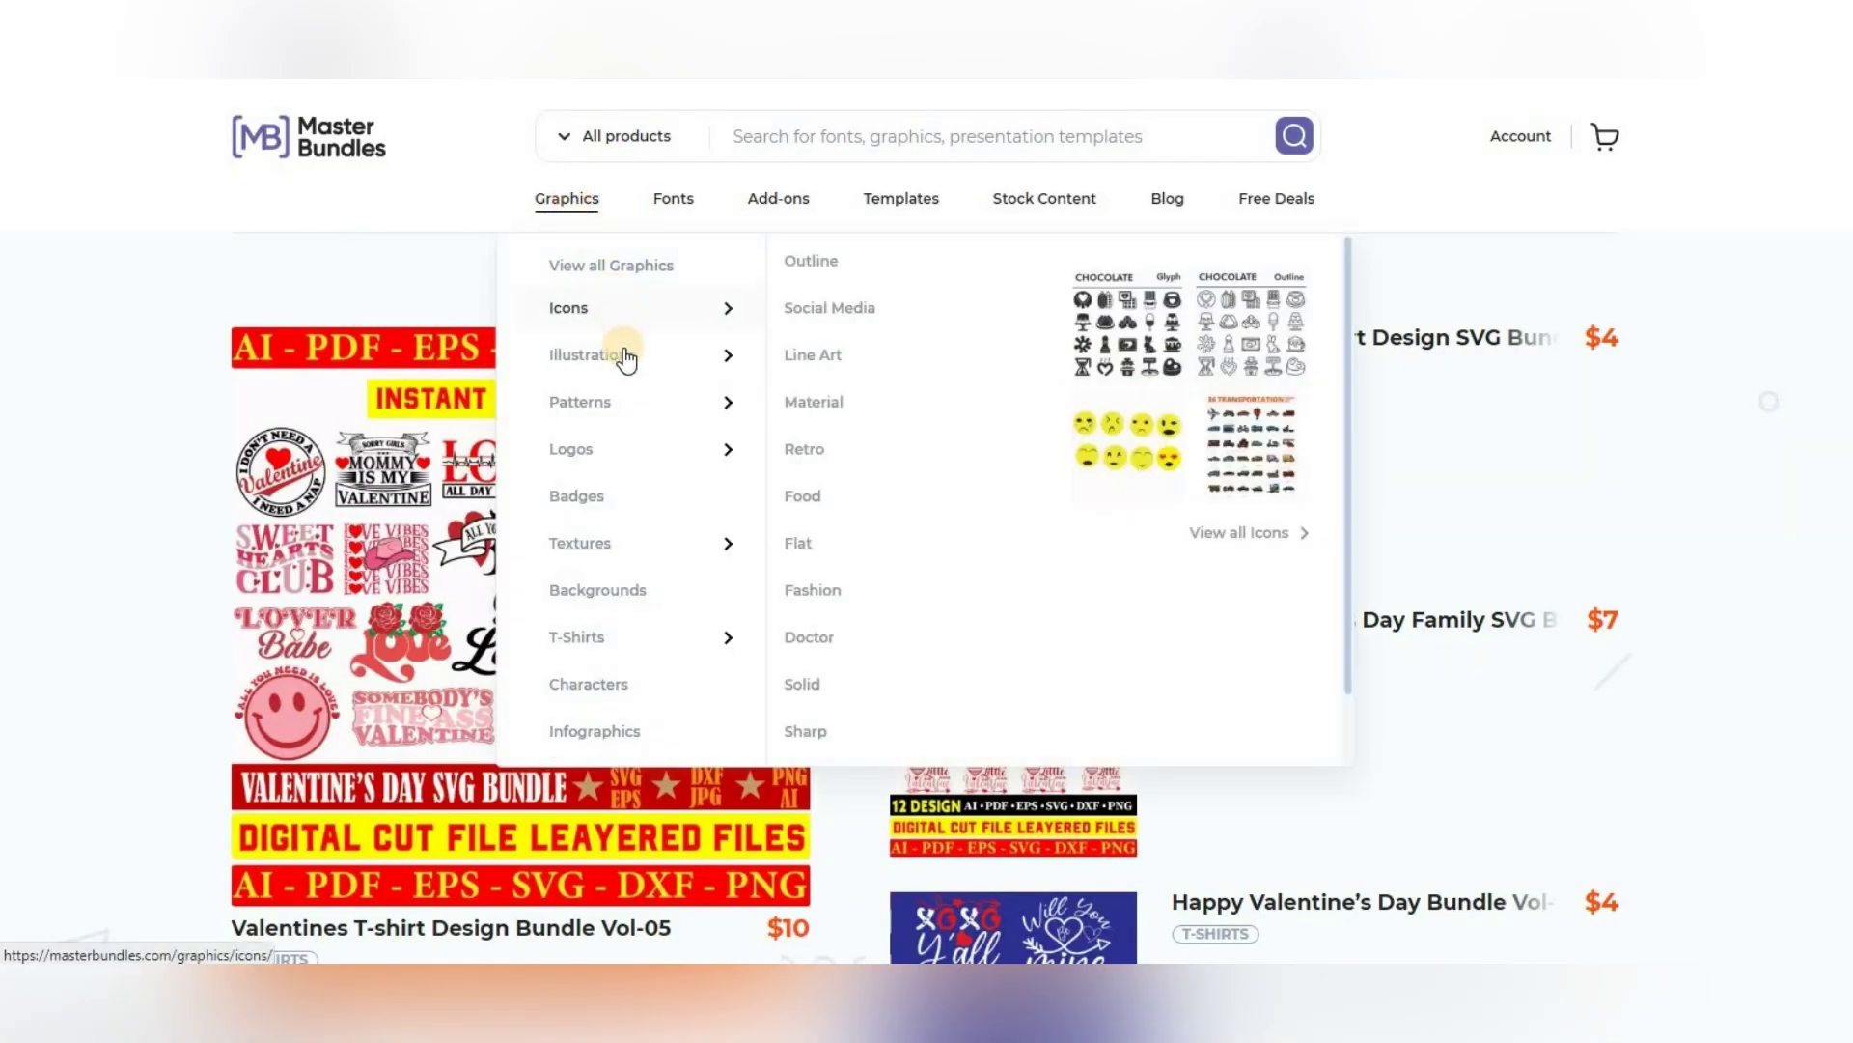
mouse_move(632, 465)
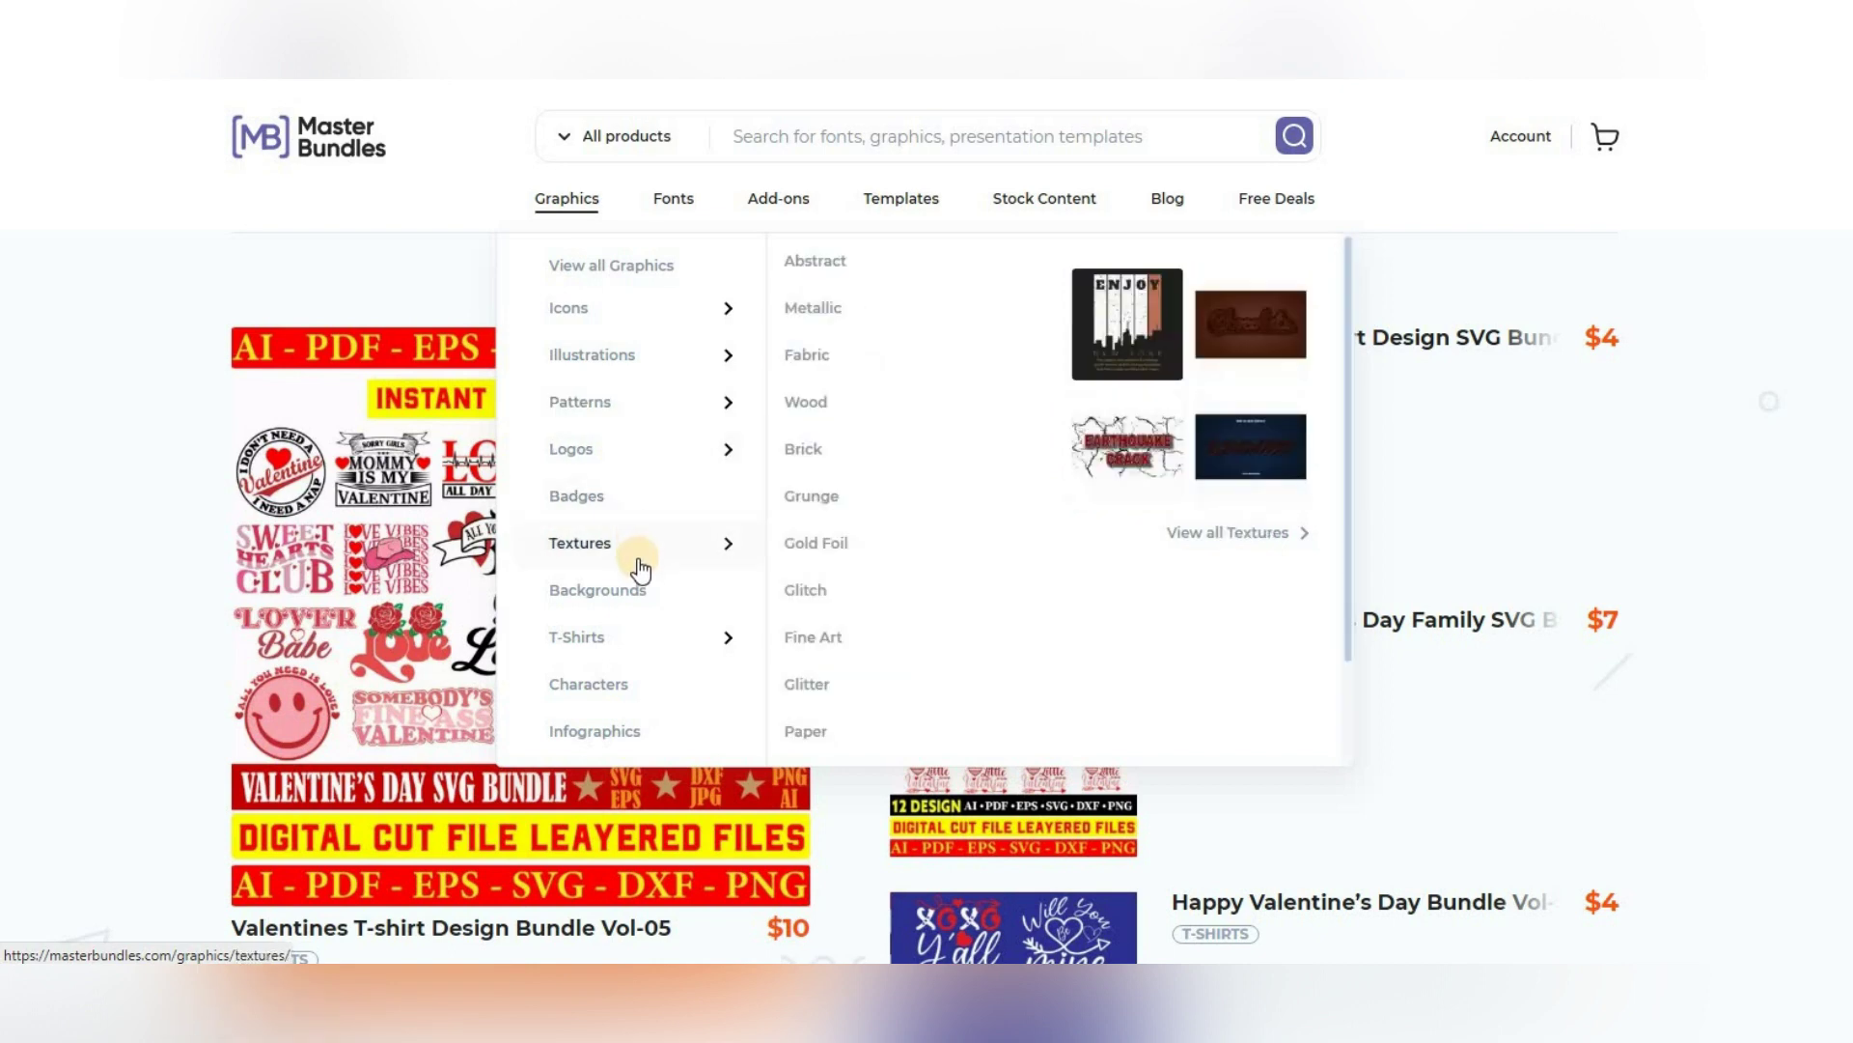
mouse_move(645, 606)
mouse_move(627, 654)
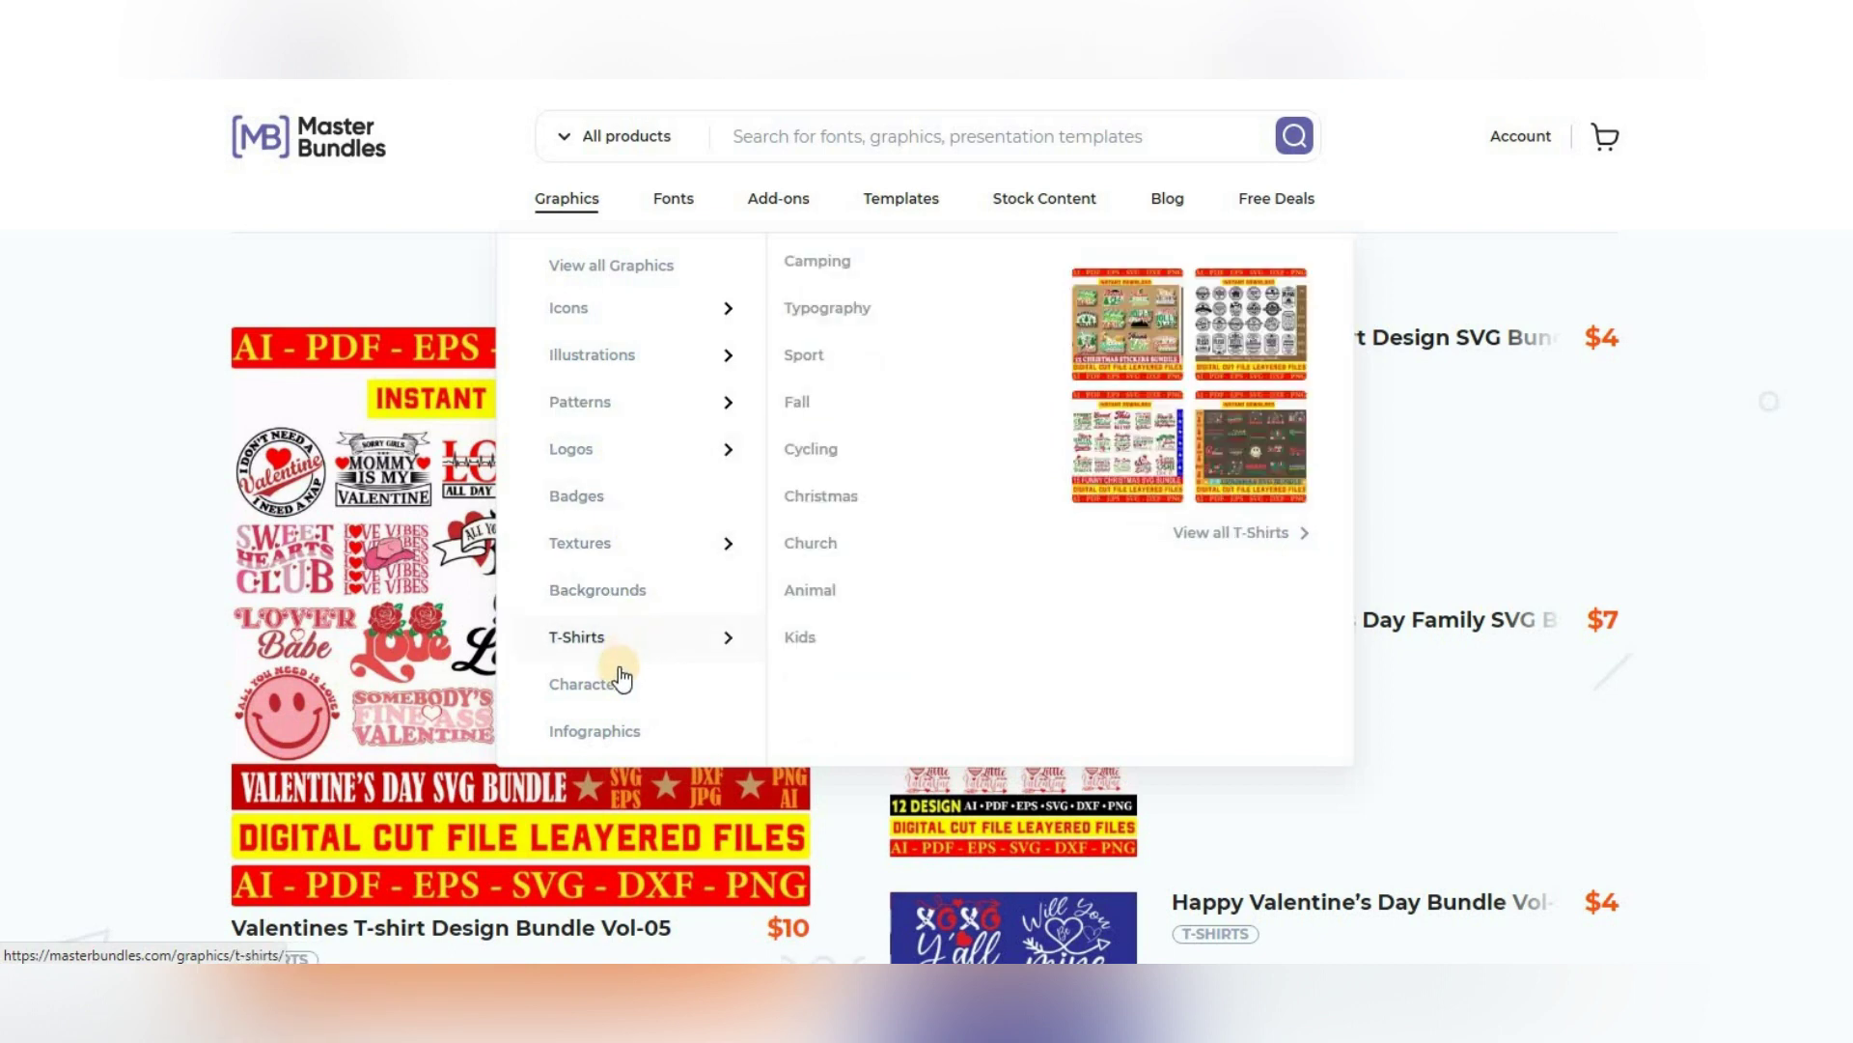
mouse_move(616, 687)
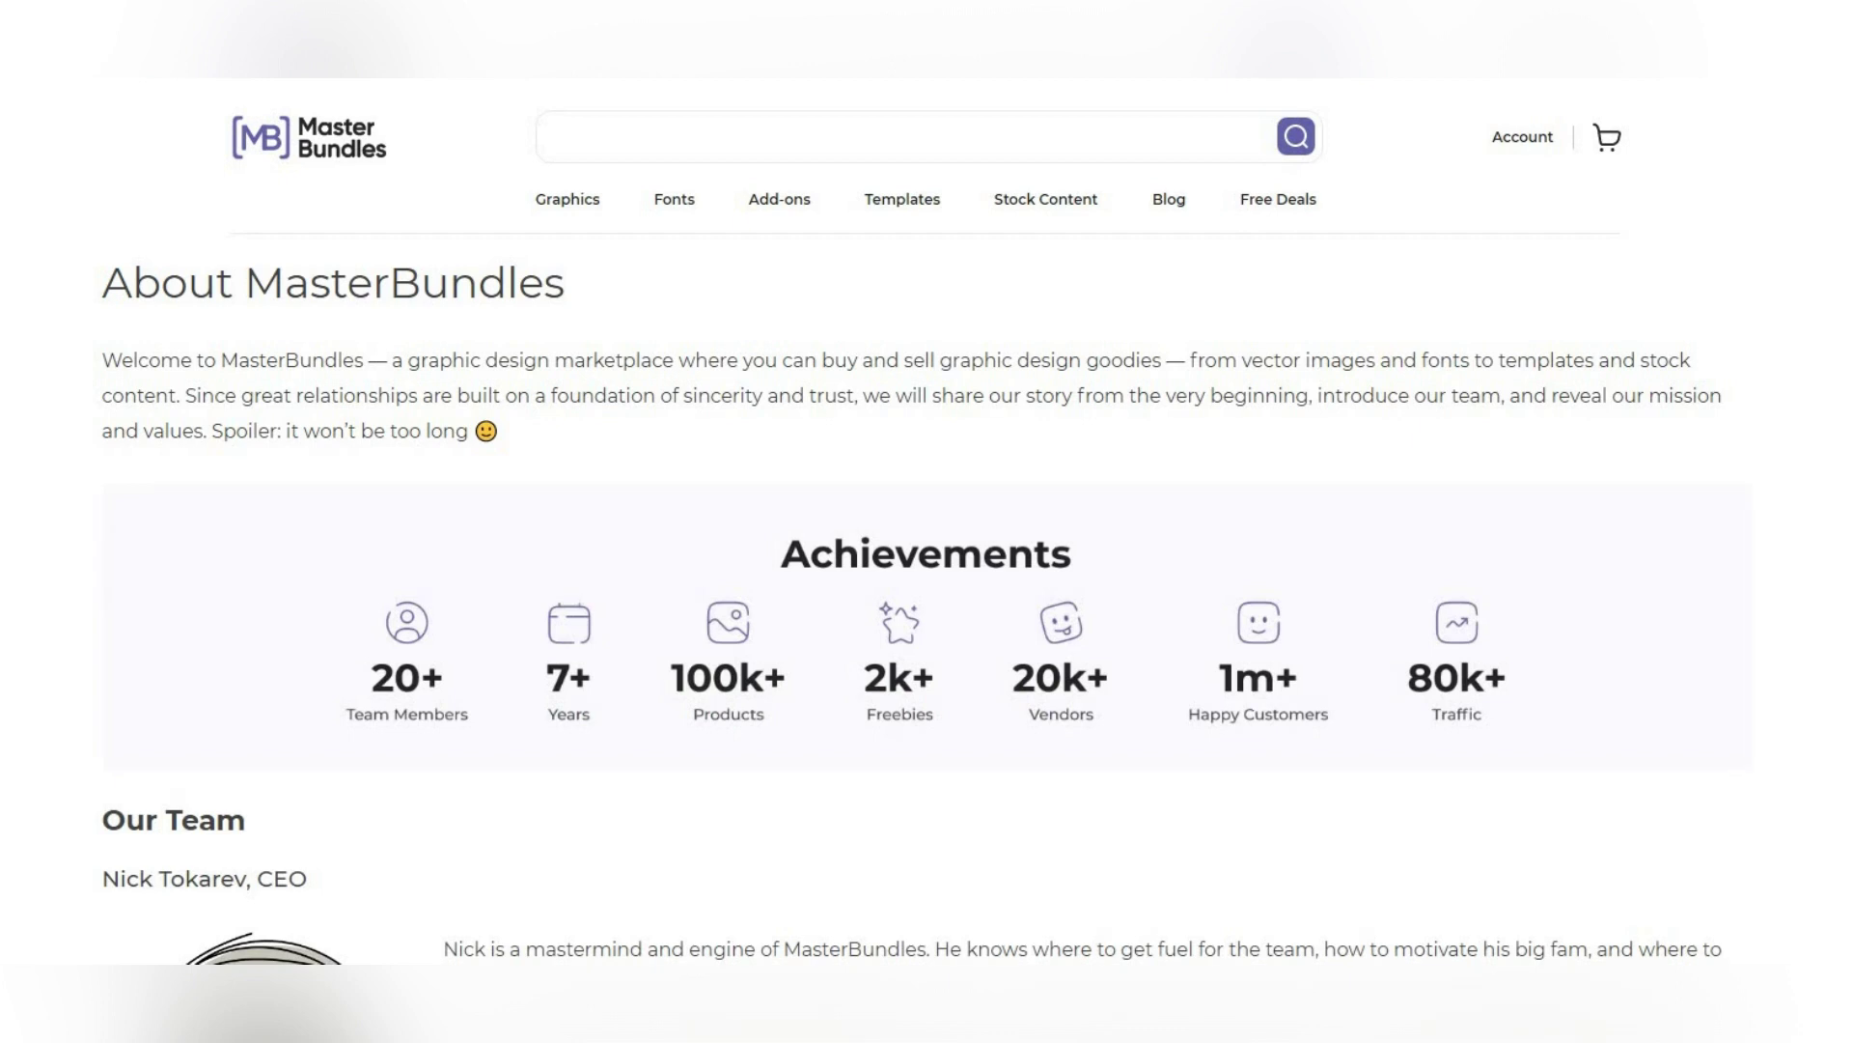
scroll(926, 560, "down", 3)
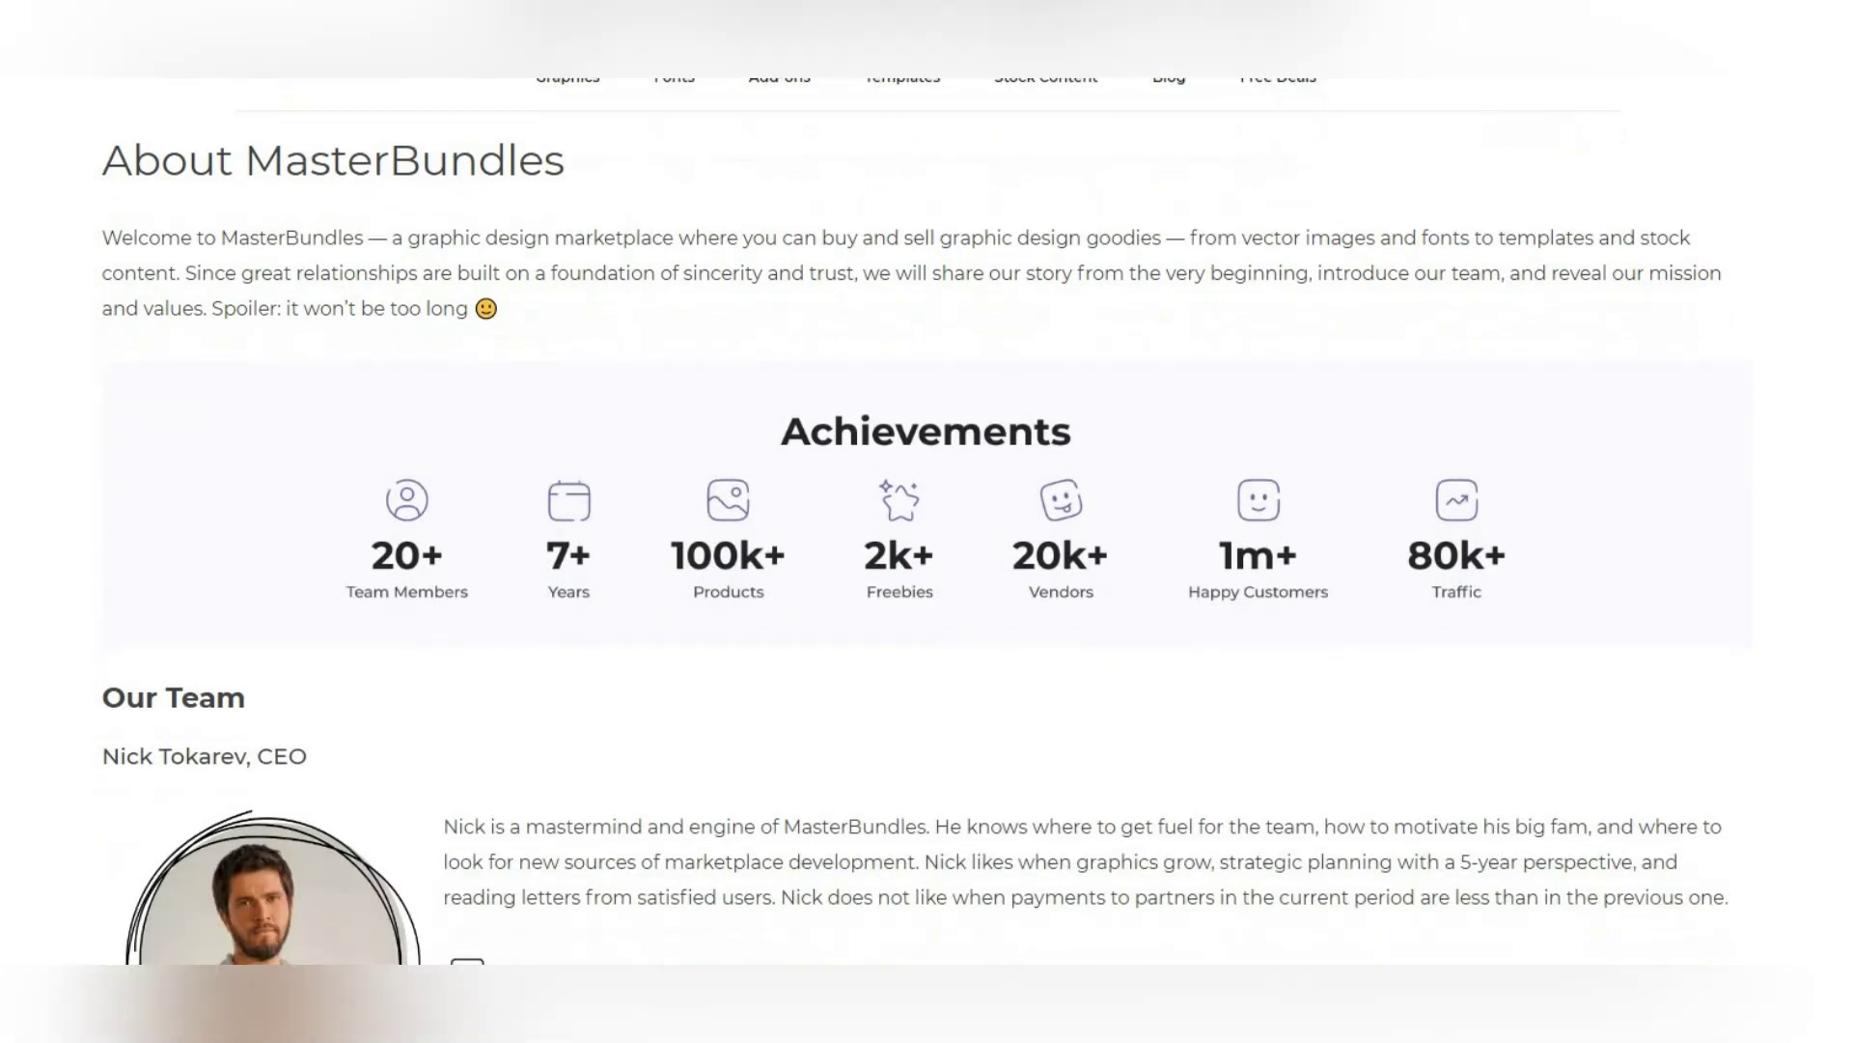
scroll(927, 560, "down", 3)
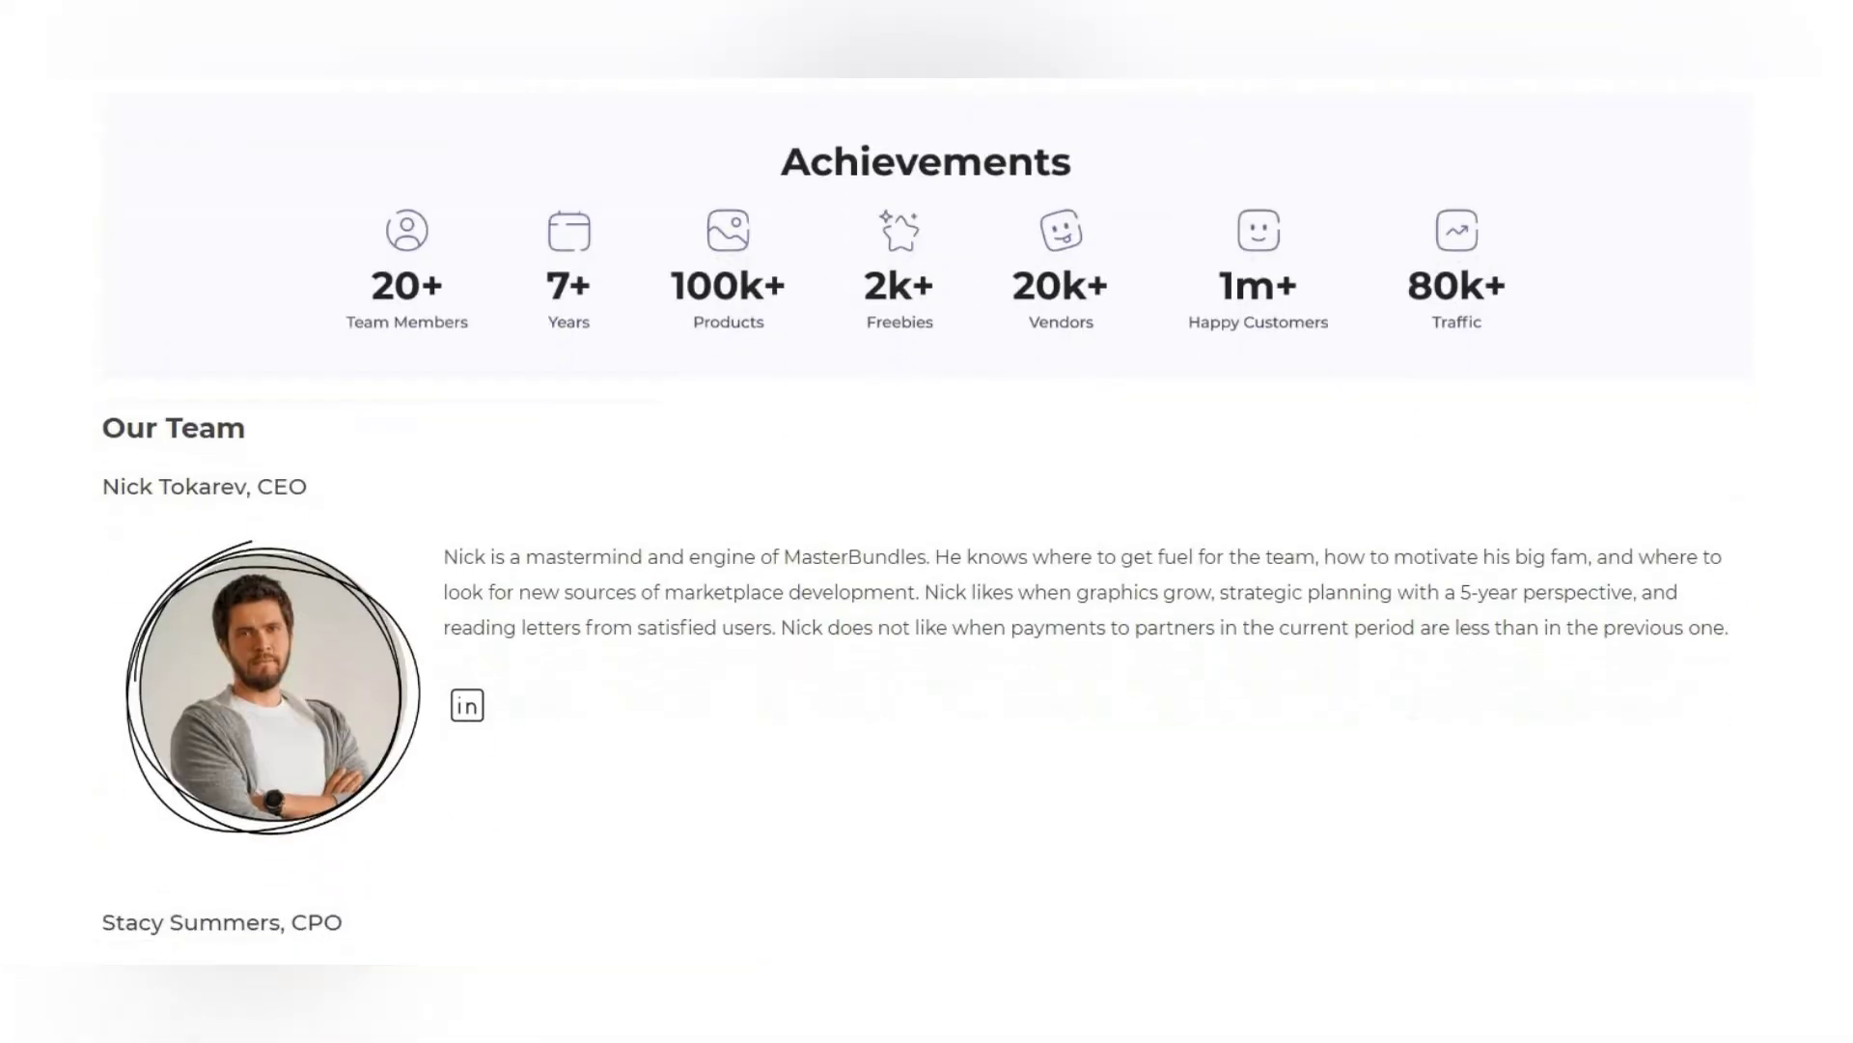
scroll(926, 560, "down", 4)
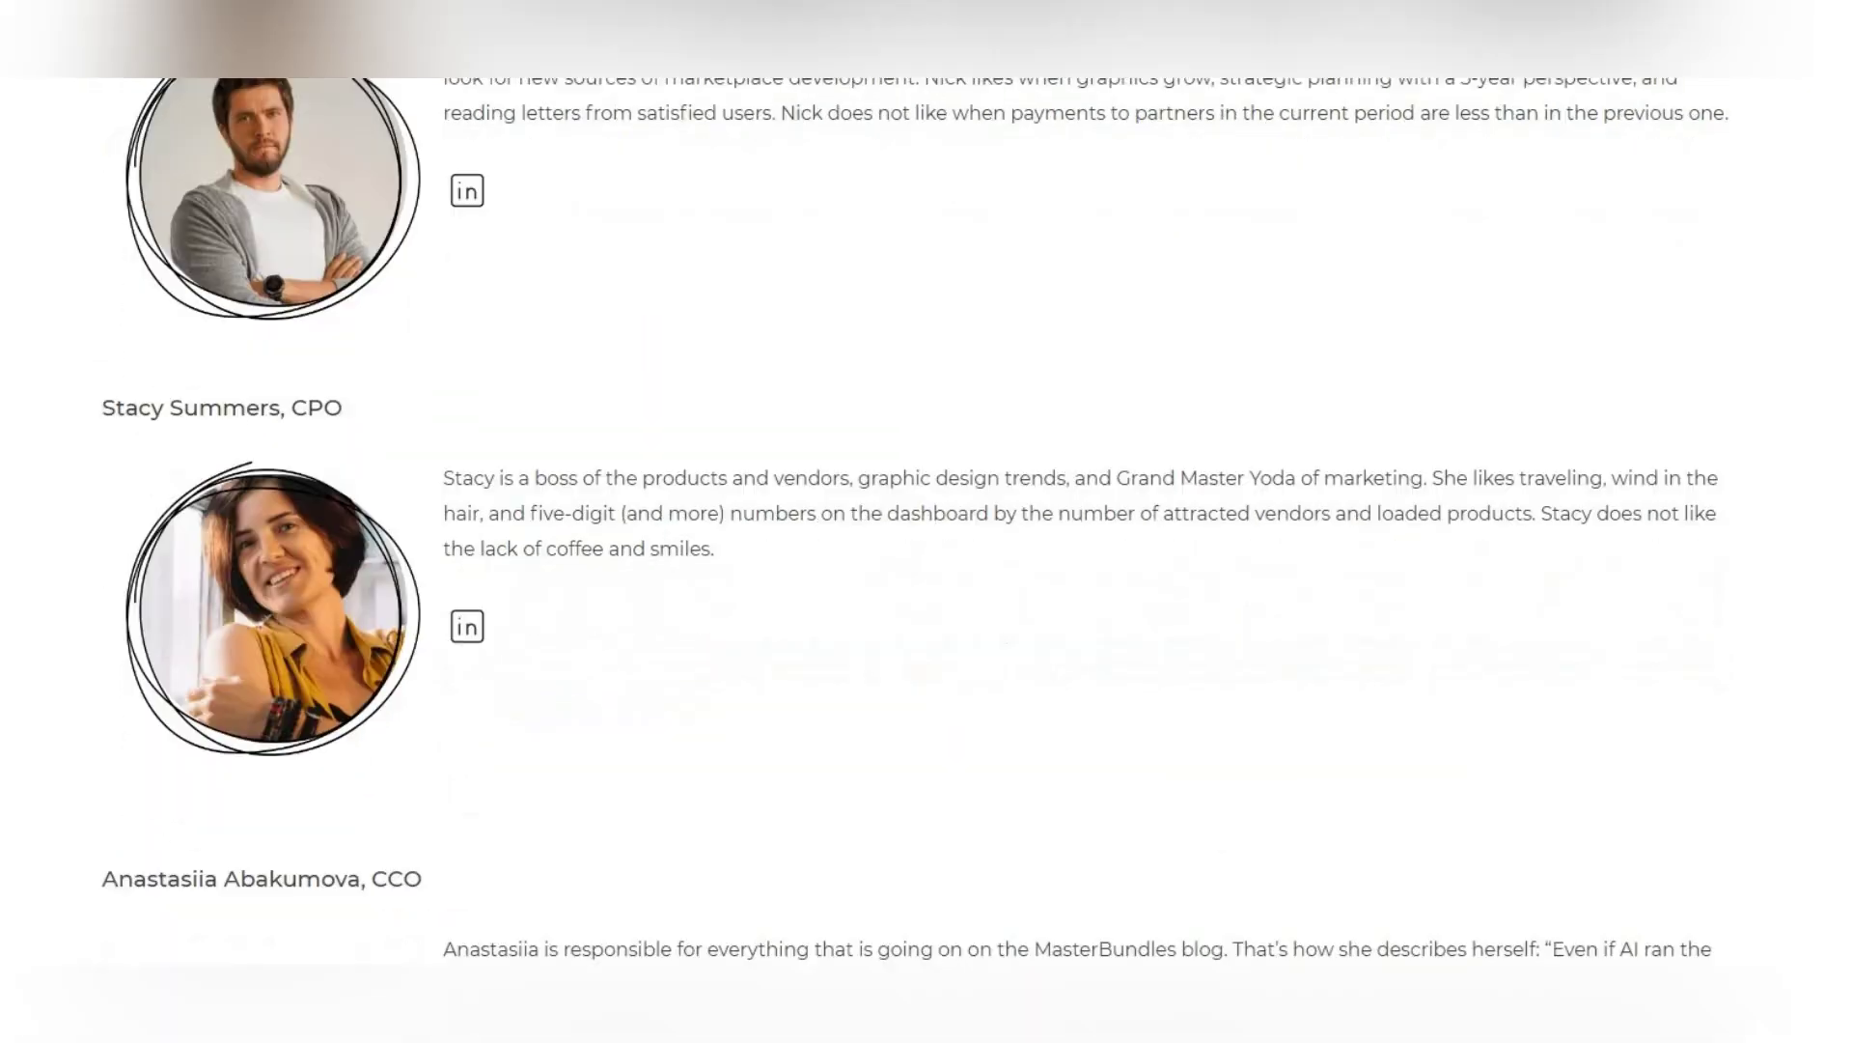